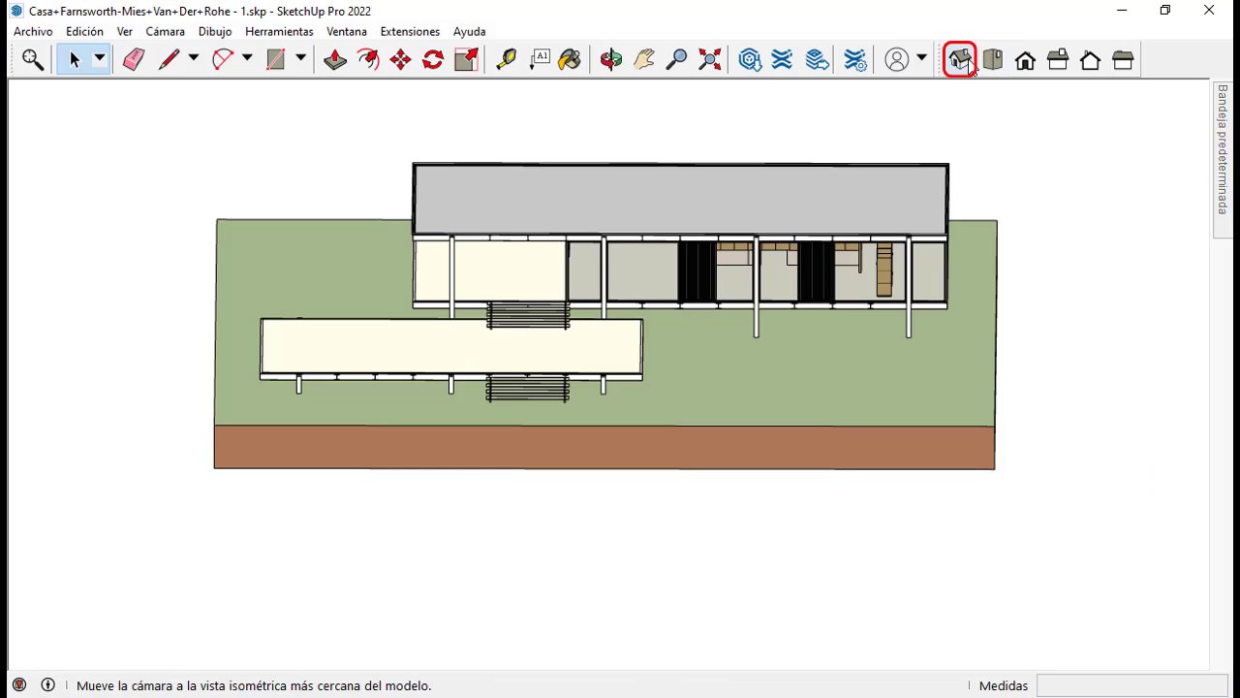
Step: Show the whole house and terrain in isometric view and save that view as a new scene
{"action": "left_click", "coordinate": [959, 59]}
{"action": "key", "text": "h"}
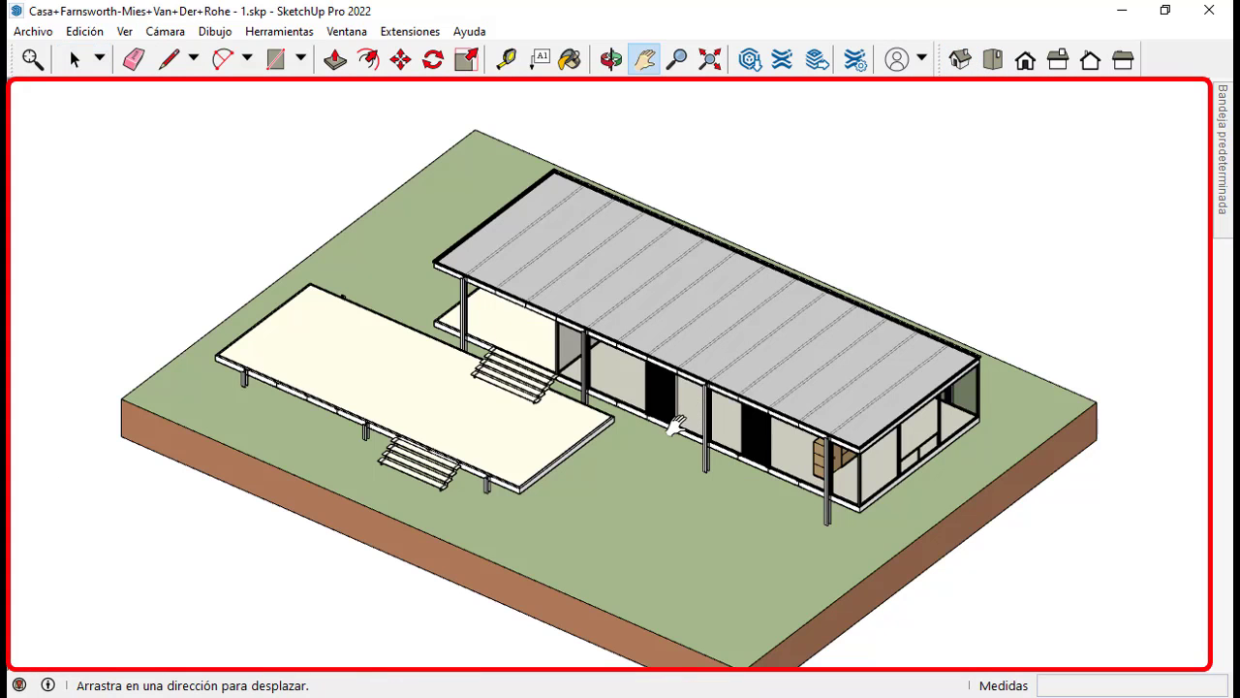
{"action": "left_click_drag", "start_coordinate": [692, 405], "coordinate": [675, 379]}
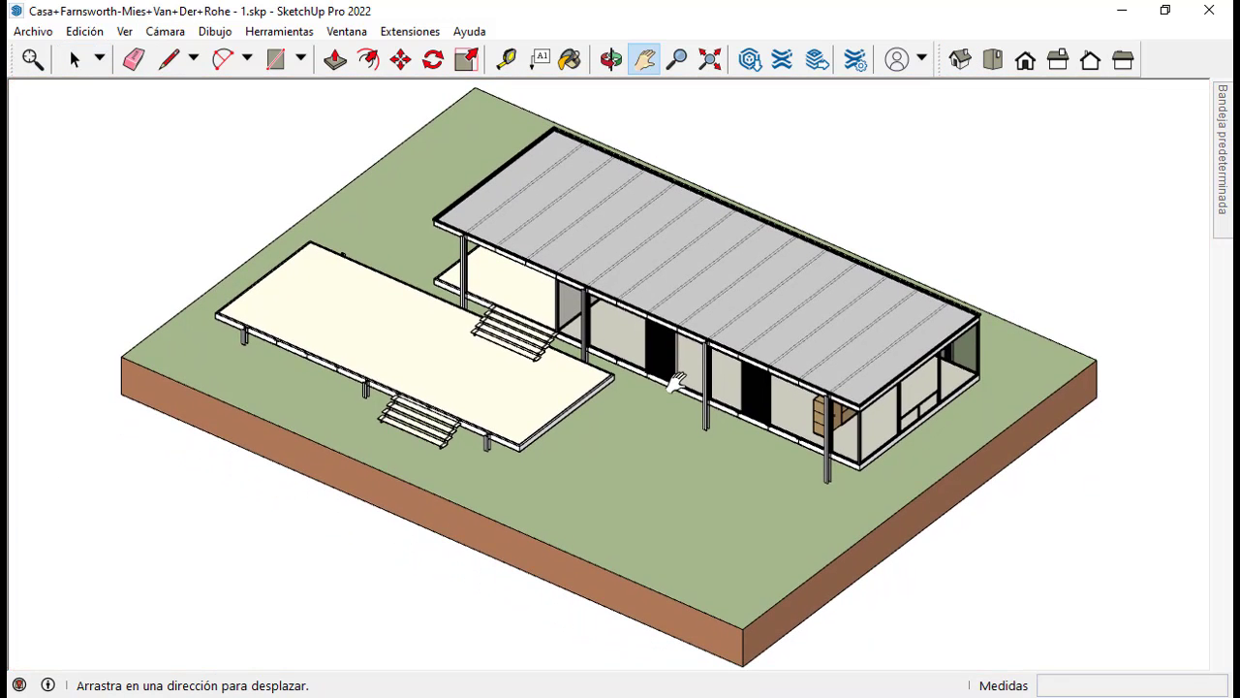
{"action": "key", "text": "space"}
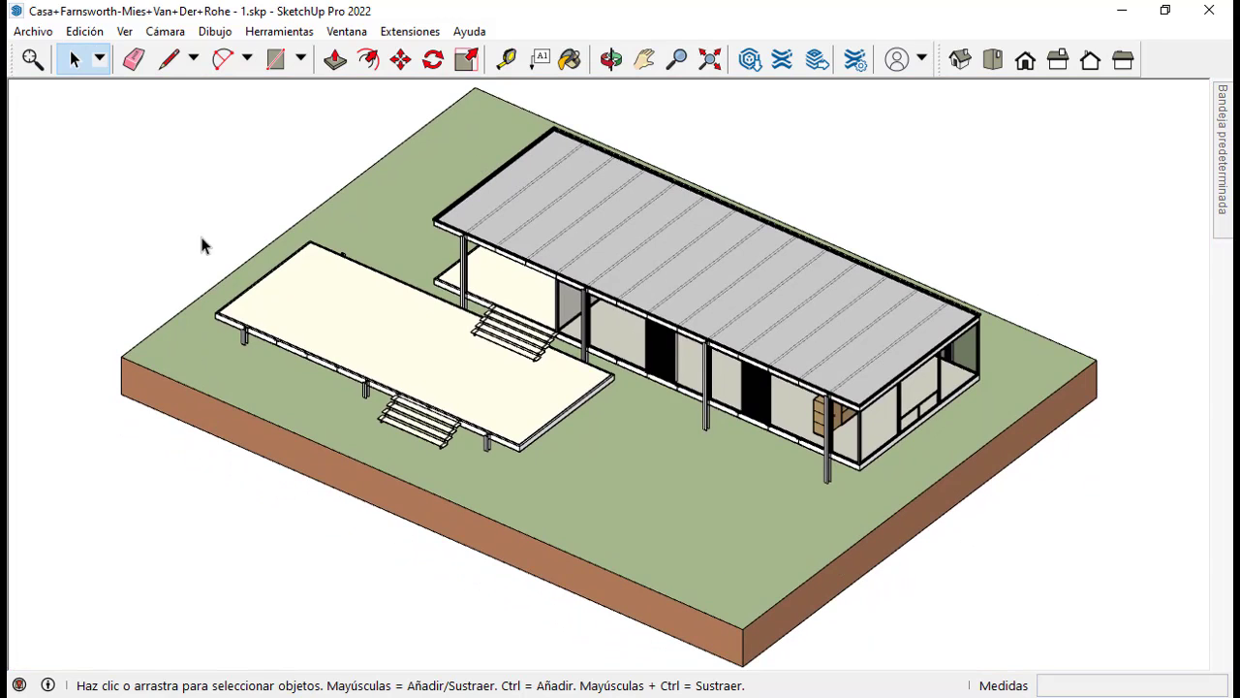
{"action": "left_click", "coordinate": [124, 31]}
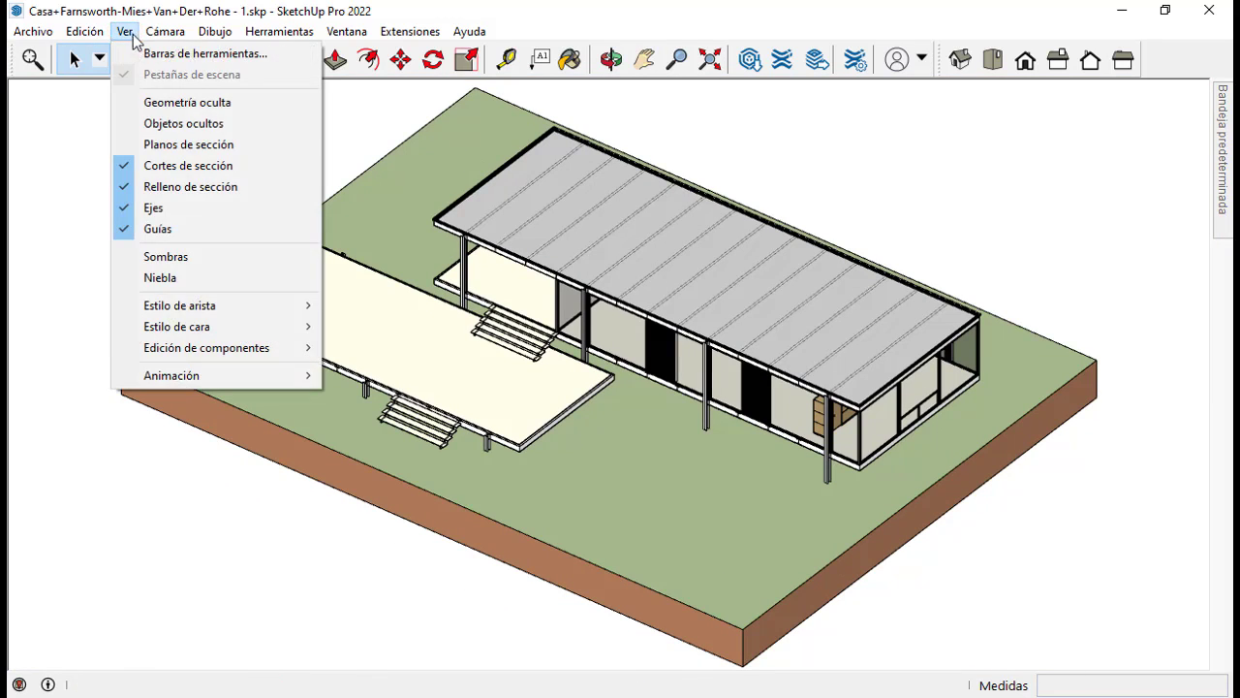
{"action": "mouse_move", "coordinate": [278, 370]}
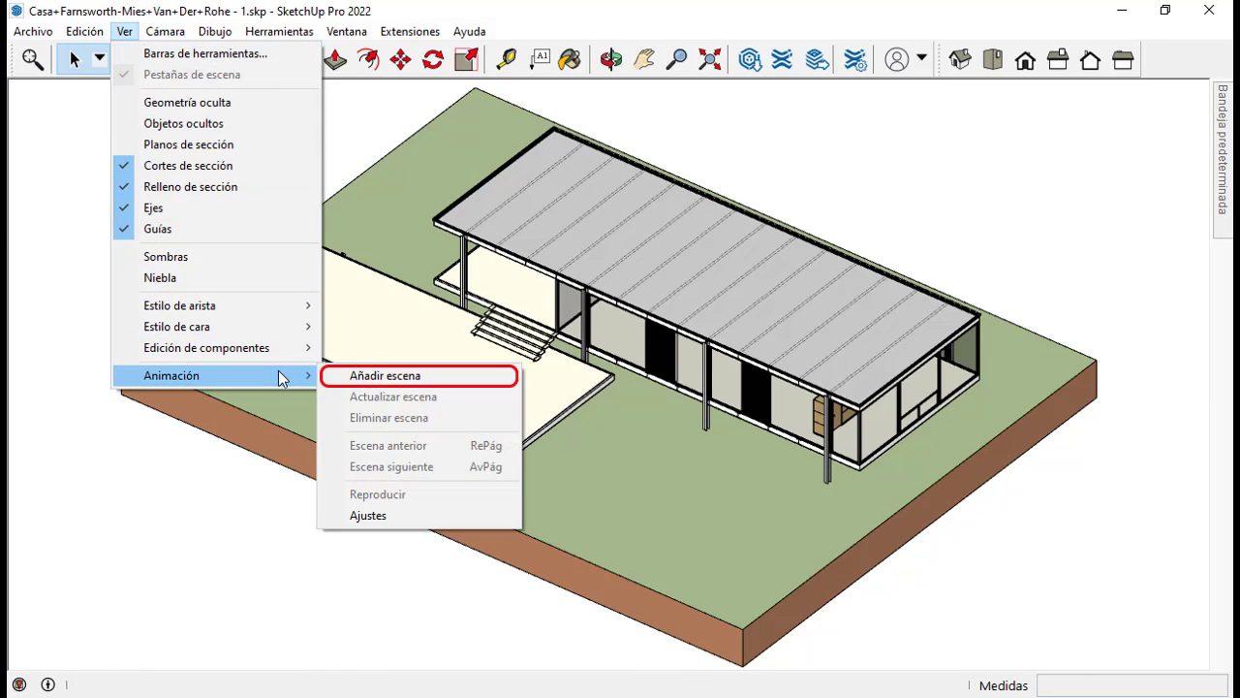
{"action": "left_click", "coordinate": [355, 380]}
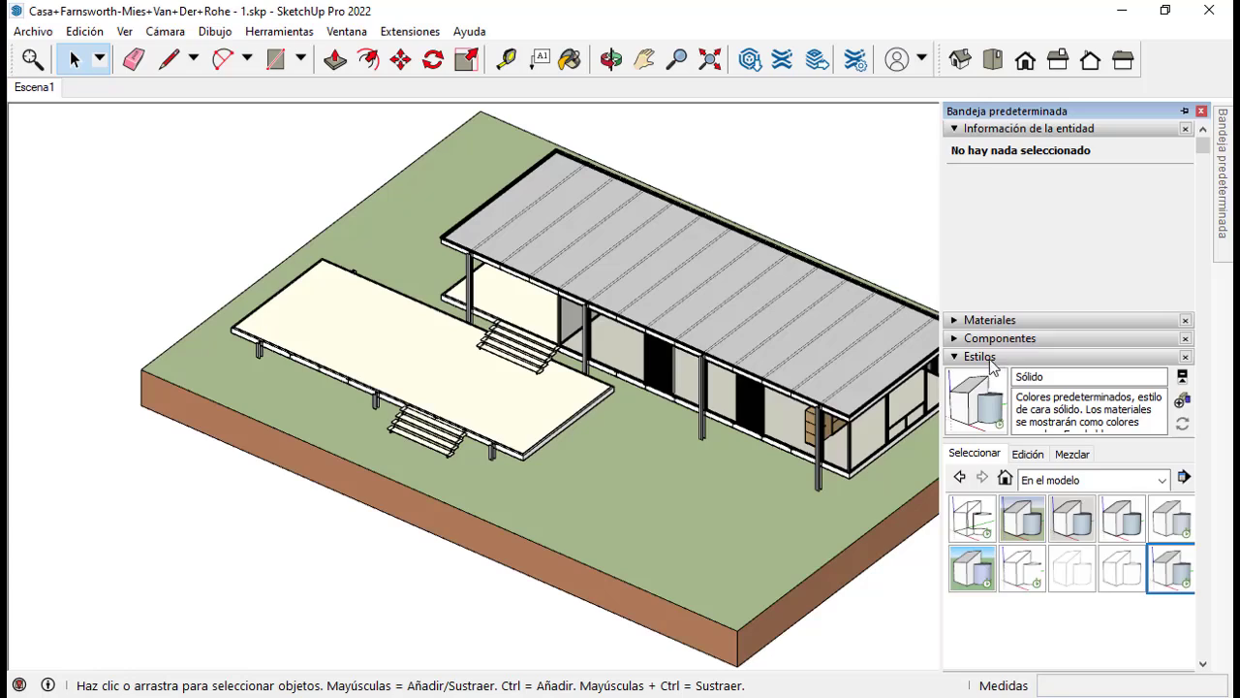
Step: Collapse the Estilos section and expand Etiquetas to review the model's full list of tags
{"action": "left_click", "coordinate": [956, 359]}
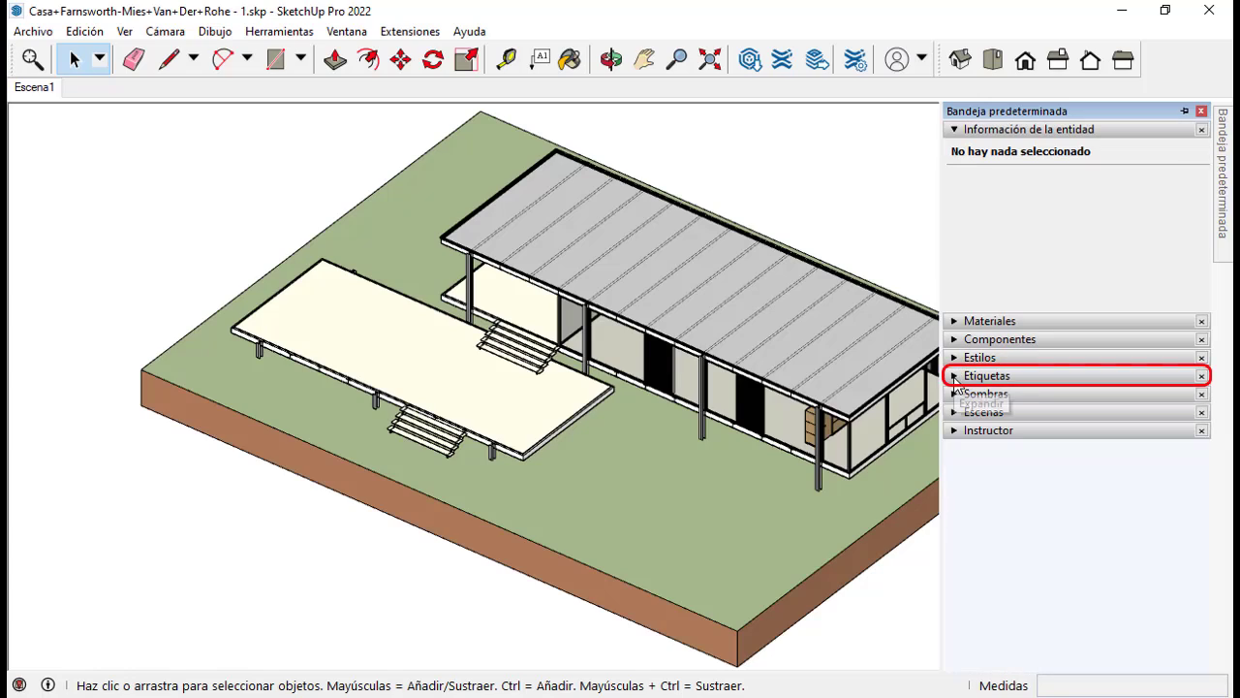
{"action": "left_click", "coordinate": [955, 378]}
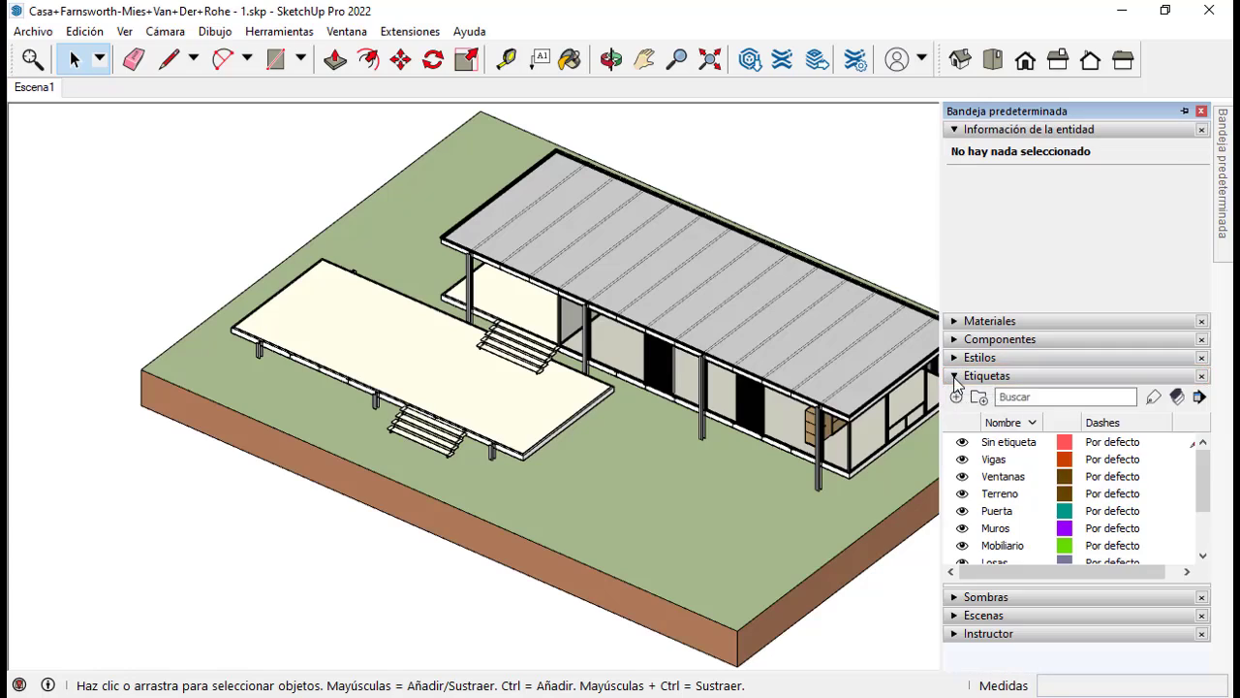
{"action": "scroll", "coordinate": [1022, 485], "scroll_direction": "down", "scroll_amount": 2}
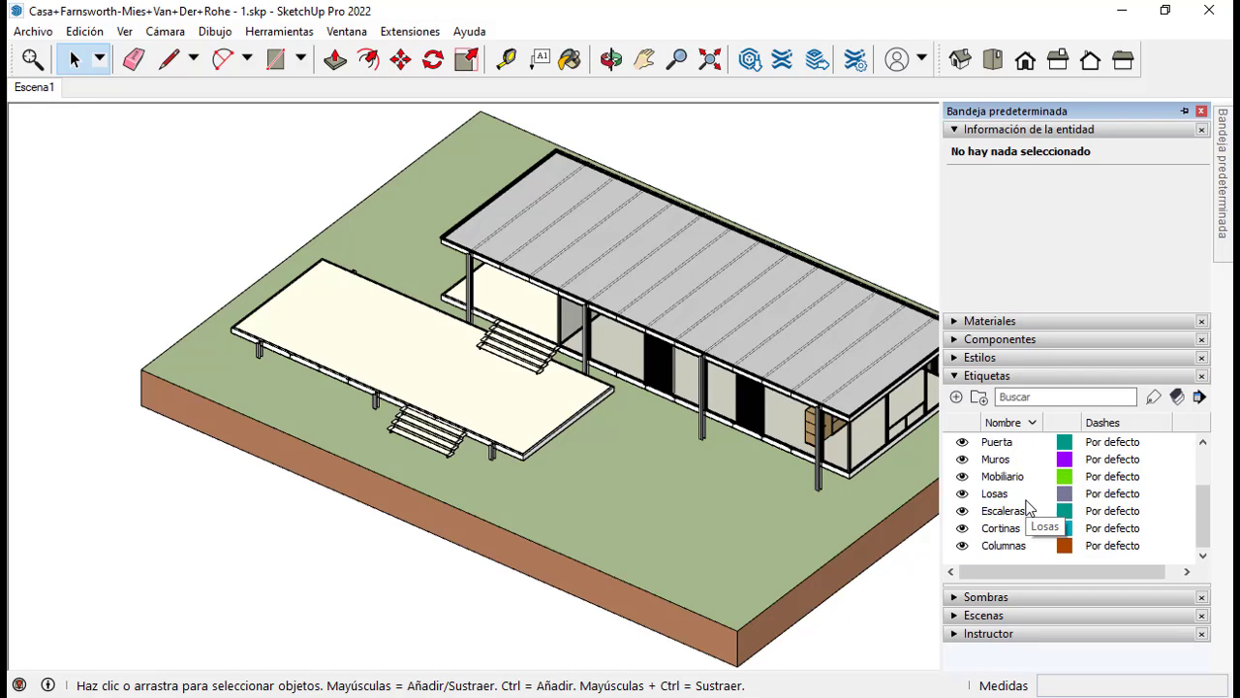
{"action": "scroll", "coordinate": [1027, 504], "scroll_direction": "up", "scroll_amount": 3}
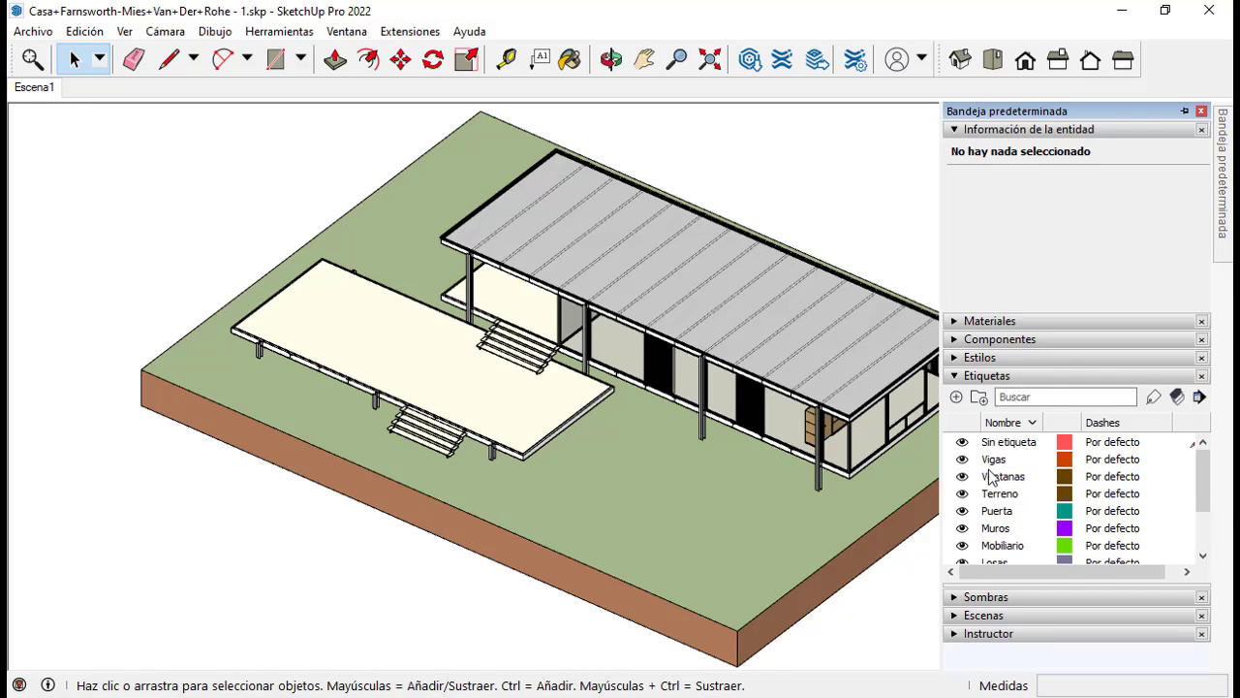
Step: Hide the Vigas, Ventanas, Terreno, Puerta, Muros, Mobiliario, Losas, Escaleras and Cortinas tags, leaving only the columns displayed
{"action": "left_click", "coordinate": [962, 459]}
{"action": "left_click", "coordinate": [962, 477]}
{"action": "left_click", "coordinate": [962, 493]}
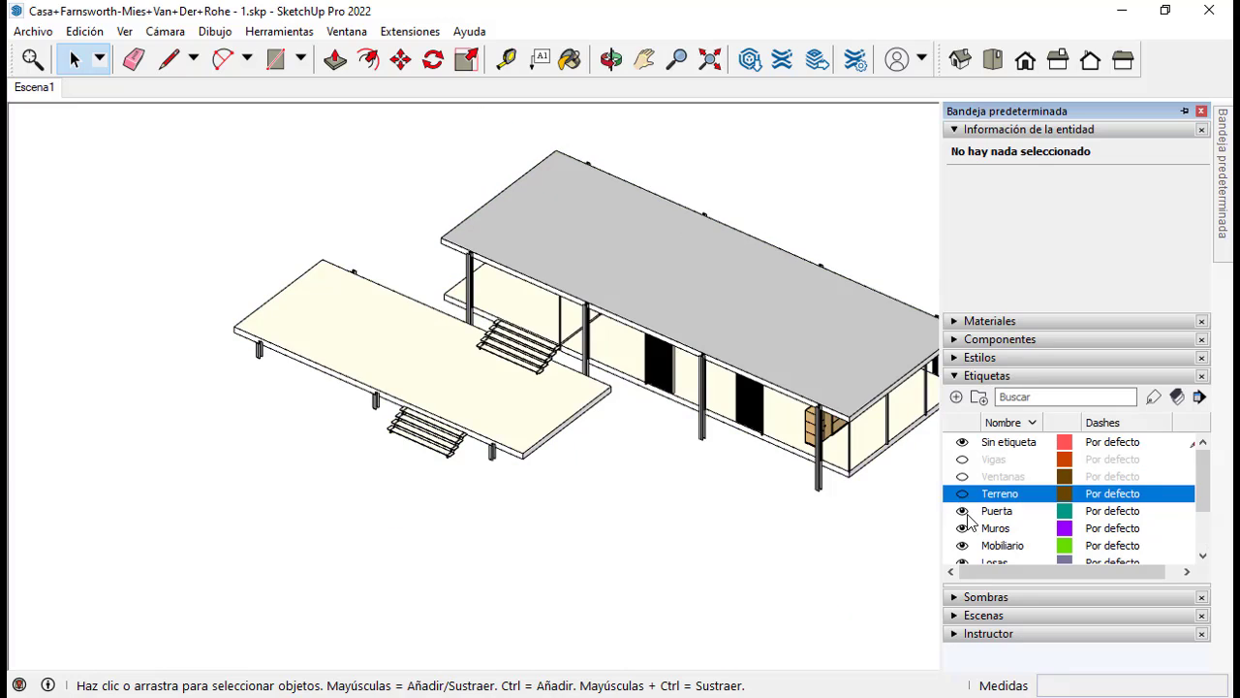
{"action": "left_click", "coordinate": [962, 511]}
{"action": "left_click", "coordinate": [963, 528]}
{"action": "left_click", "coordinate": [962, 546]}
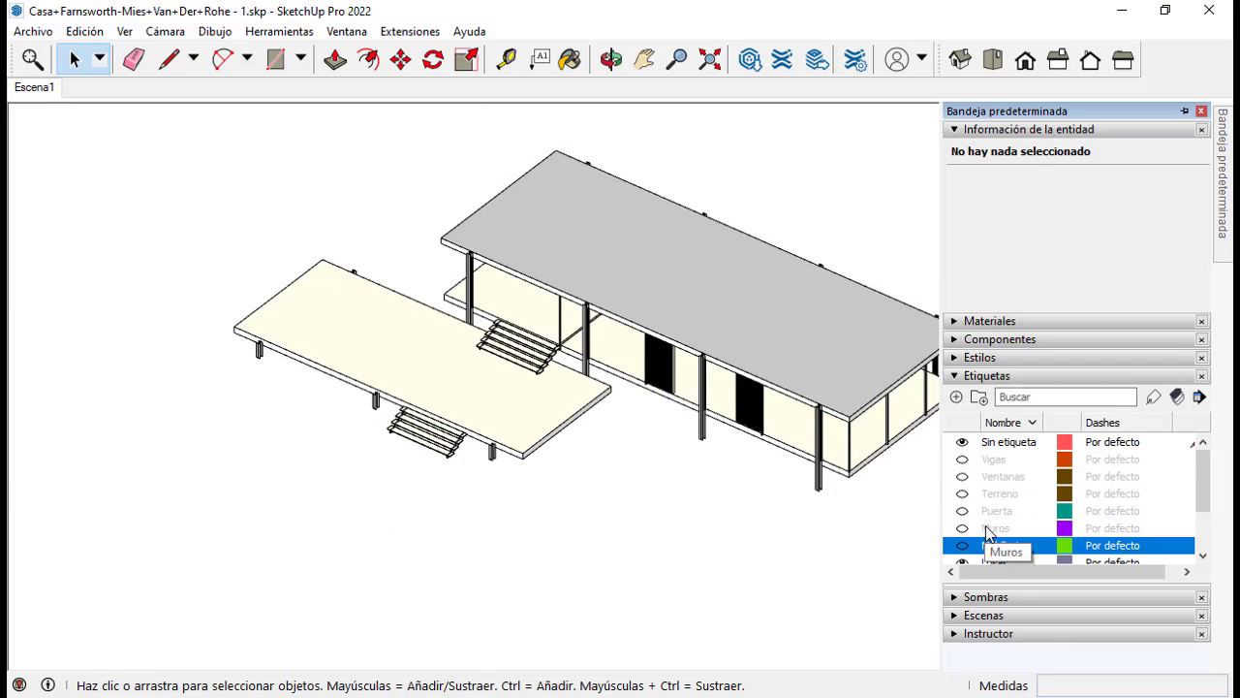
{"action": "scroll", "coordinate": [985, 525], "scroll_direction": "down", "scroll_amount": 1}
{"action": "left_click", "coordinate": [962, 511]}
{"action": "left_click", "coordinate": [962, 528]}
{"action": "left_click", "coordinate": [962, 546]}
{"action": "scroll", "coordinate": [962, 543], "scroll_direction": "down", "scroll_amount": 1}
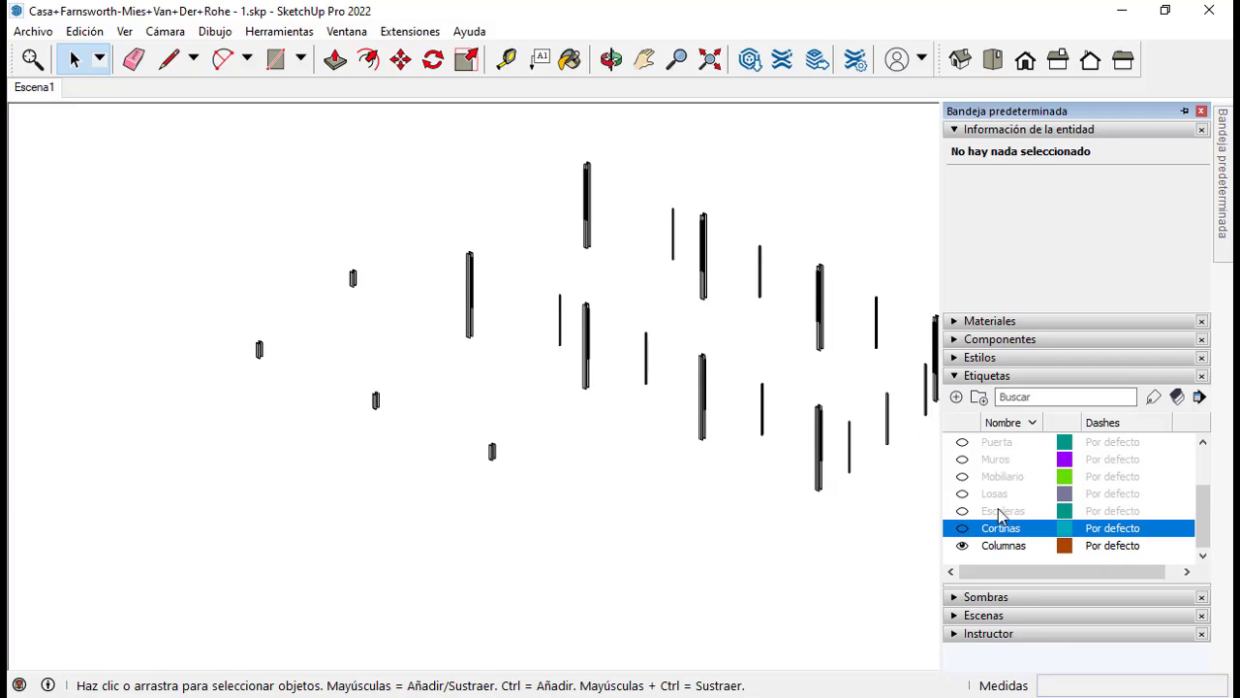
Step: Turn the visibility of all hidden tags back on, from Cortinas through Vigas
{"action": "left_click", "coordinate": [962, 528]}
{"action": "left_click", "coordinate": [962, 511]}
{"action": "left_click", "coordinate": [962, 493]}
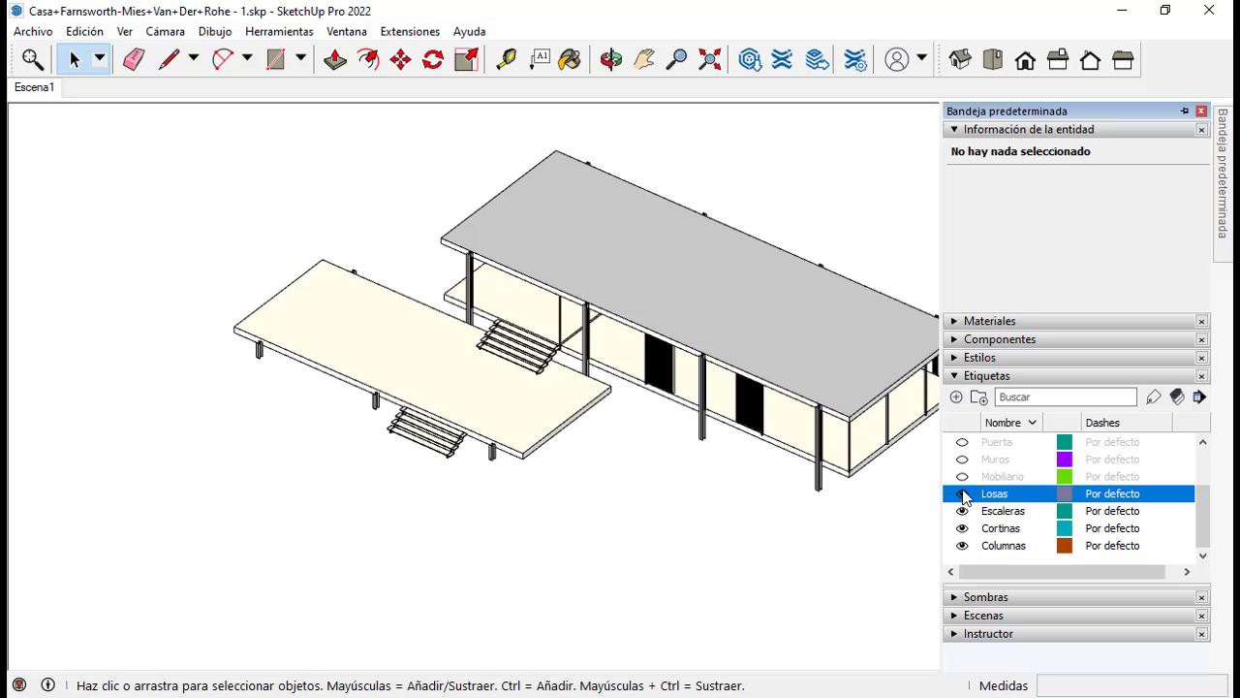
{"action": "left_click", "coordinate": [962, 476]}
{"action": "left_click", "coordinate": [962, 458]}
{"action": "left_click", "coordinate": [962, 442]}
{"action": "scroll", "coordinate": [962, 446], "scroll_direction": "up", "scroll_amount": 1}
{"action": "left_click", "coordinate": [962, 476]}
{"action": "left_click", "coordinate": [962, 459]}
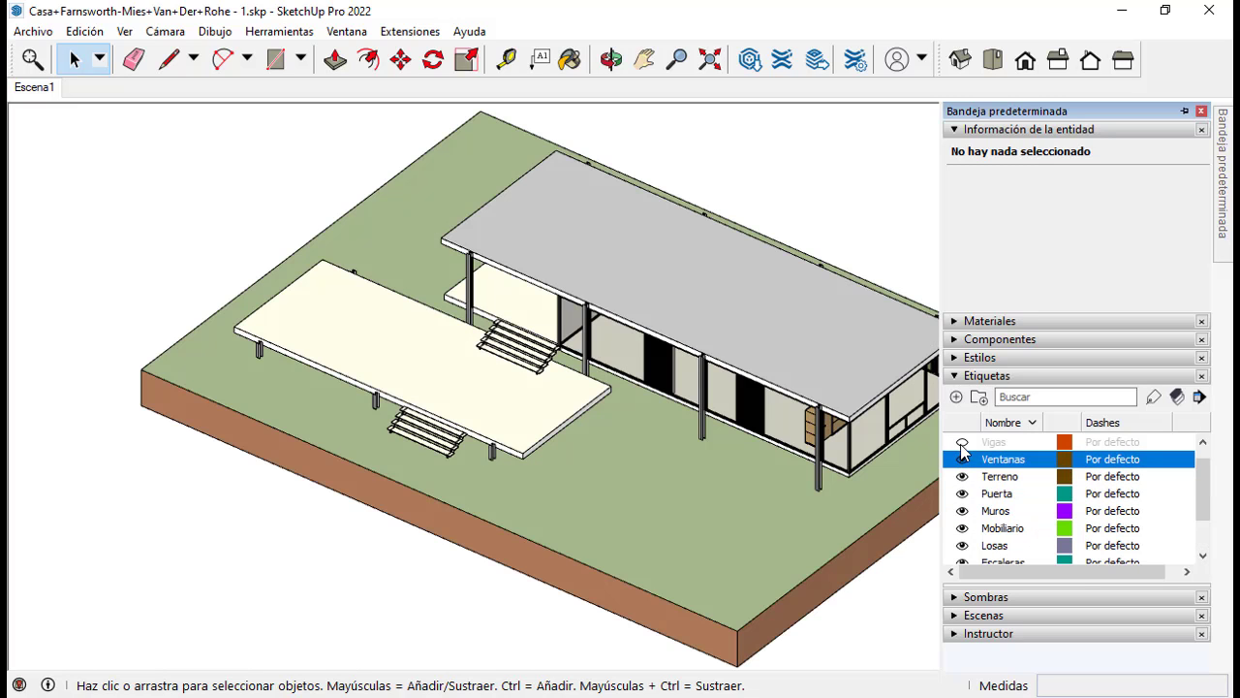
{"action": "scroll", "coordinate": [962, 458], "scroll_direction": "up", "scroll_amount": 1}
{"action": "left_click", "coordinate": [962, 458]}
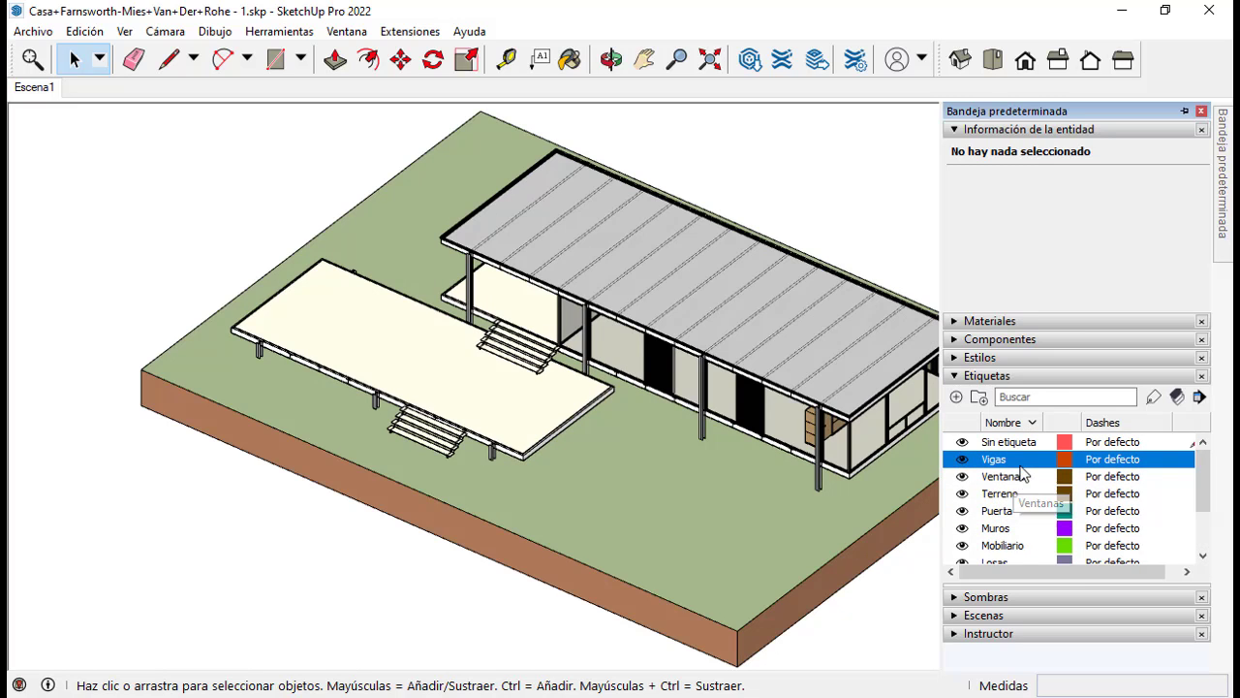
{"action": "left_click", "coordinate": [1004, 478]}
{"action": "left_click", "coordinate": [1001, 495]}
{"action": "left_click", "coordinate": [998, 512]}
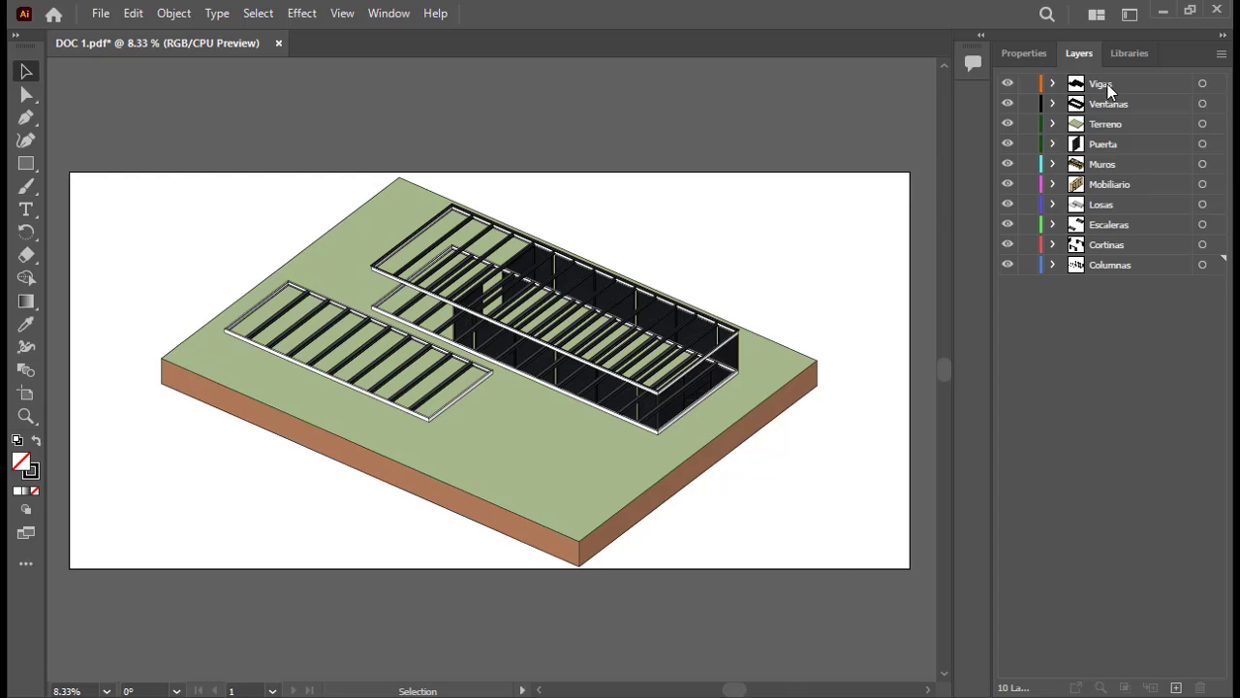
Step: Switch to Illustrator and go through the layers of DOC 1.pdf one by one, from Vigas to Escaleras
{"action": "left_click", "coordinate": [1109, 87]}
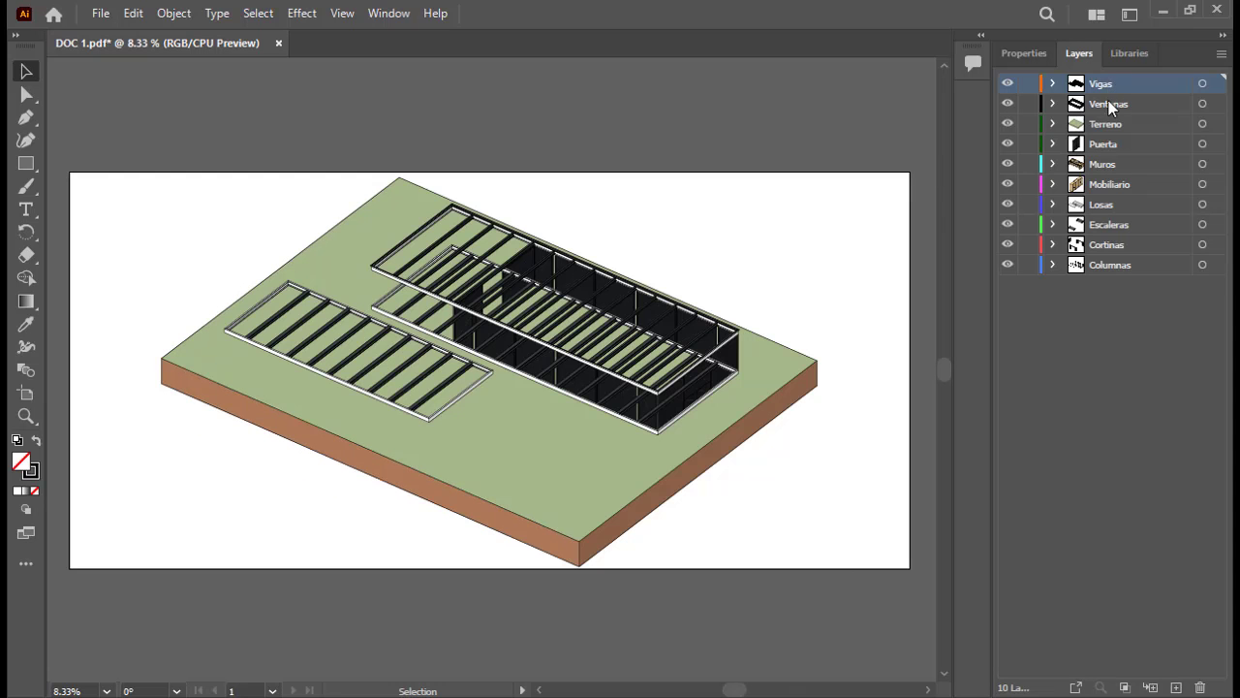
{"action": "left_click", "coordinate": [1108, 105]}
{"action": "left_click", "coordinate": [1110, 124]}
{"action": "left_click", "coordinate": [1112, 144]}
{"action": "left_click", "coordinate": [1113, 165]}
{"action": "left_click", "coordinate": [1114, 184]}
{"action": "left_click", "coordinate": [1114, 204]}
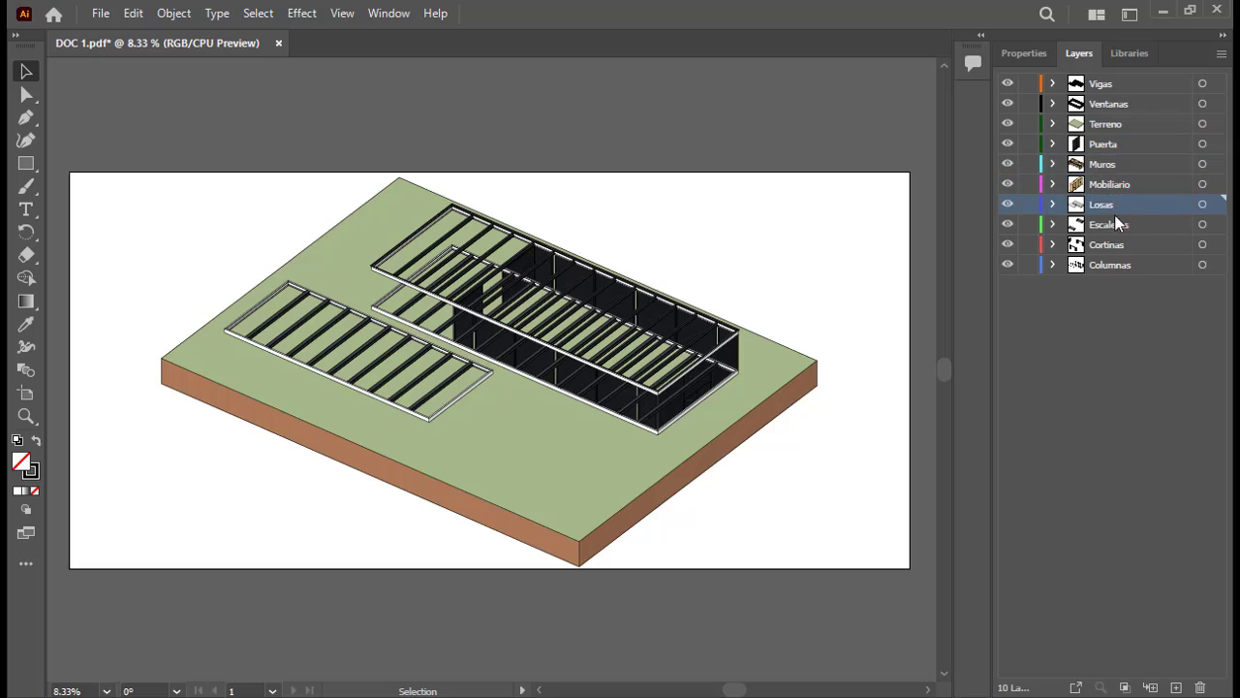
{"action": "left_click", "coordinate": [1114, 224]}
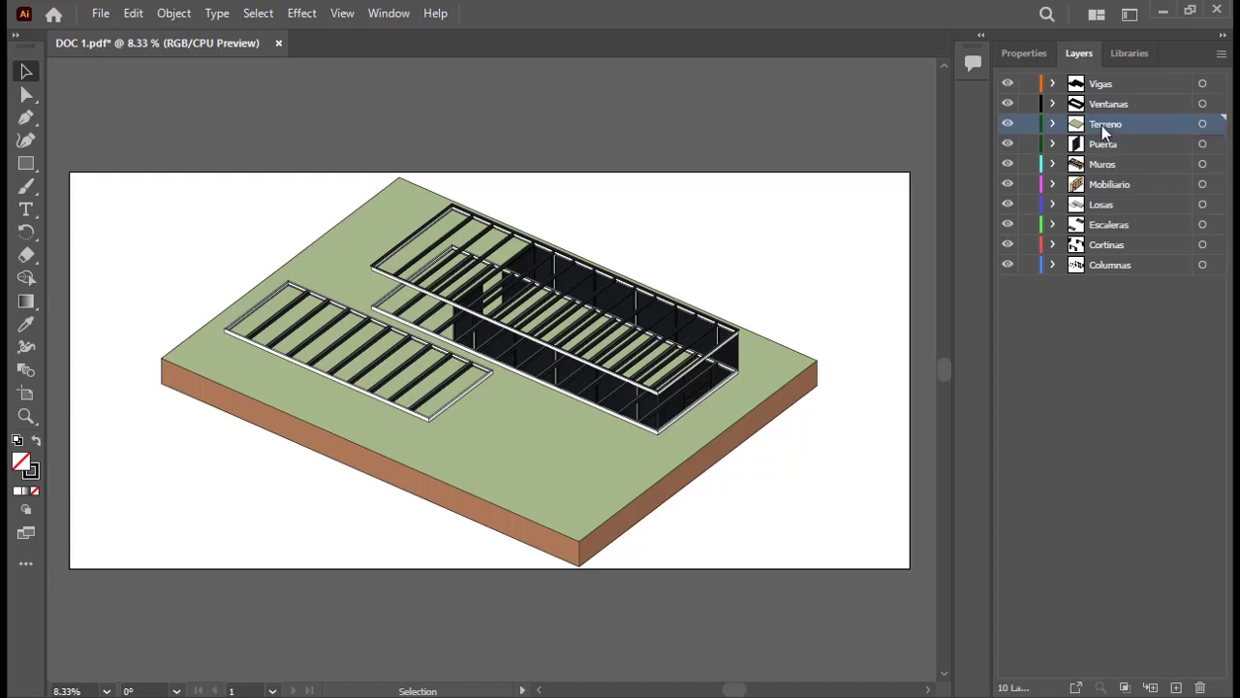
Step: Reorder the layers, sending Terreno below all others, Losas to the top, and Ventanas with further layers up beneath Losas
{"action": "left_click_drag", "start_coordinate": [1105, 125], "coordinate": [1115, 273]}
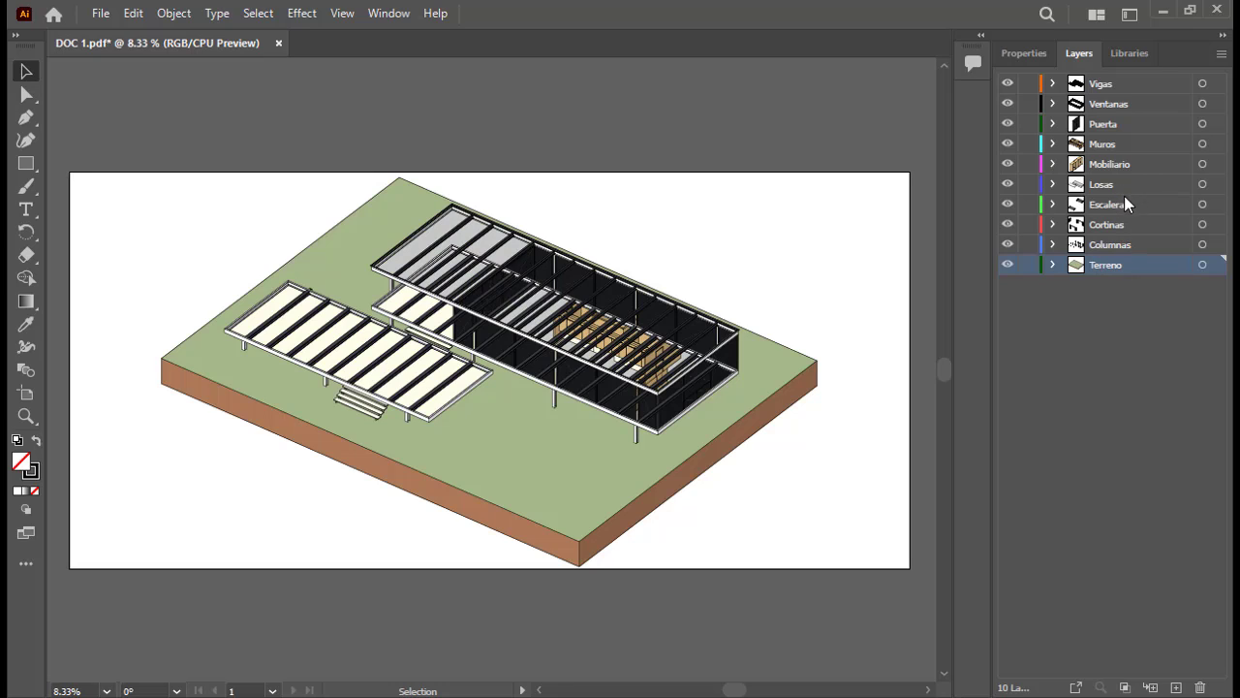
{"action": "left_click_drag", "start_coordinate": [1114, 186], "coordinate": [1124, 81]}
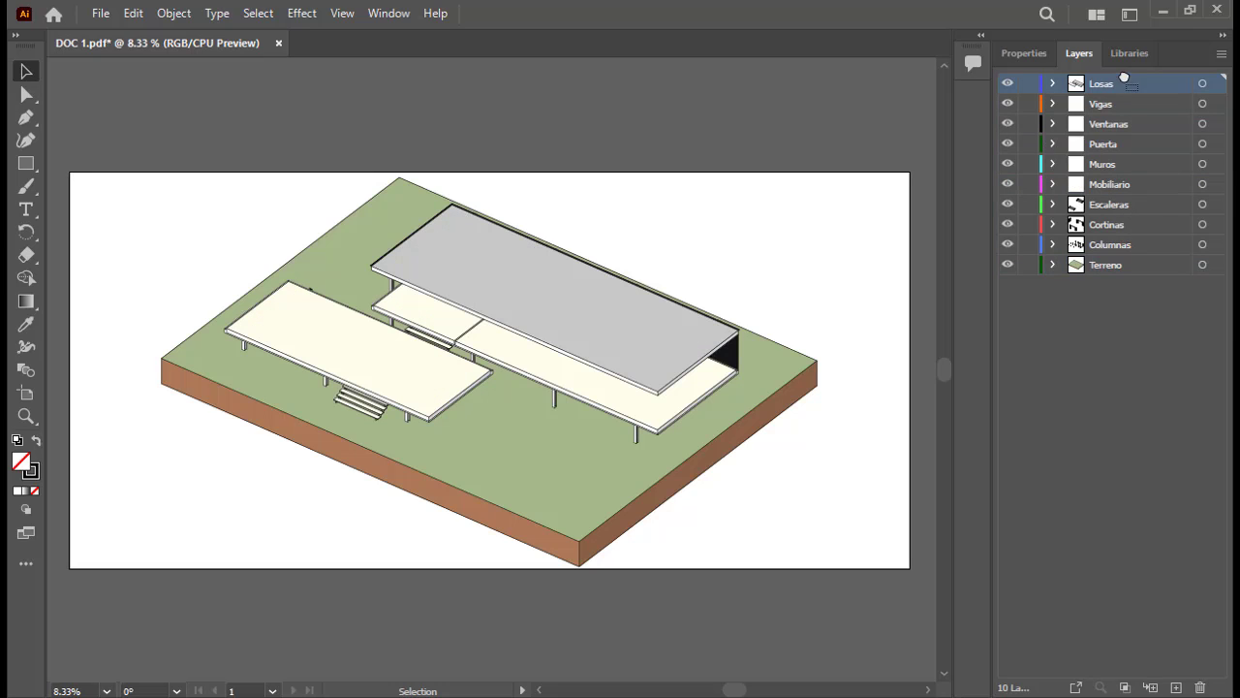
{"action": "left_click_drag", "start_coordinate": [1117, 129], "coordinate": [1124, 95]}
{"action": "left_click_drag", "start_coordinate": [1116, 223], "coordinate": [1114, 111]}
{"action": "left_click_drag", "start_coordinate": [1125, 167], "coordinate": [1122, 108]}
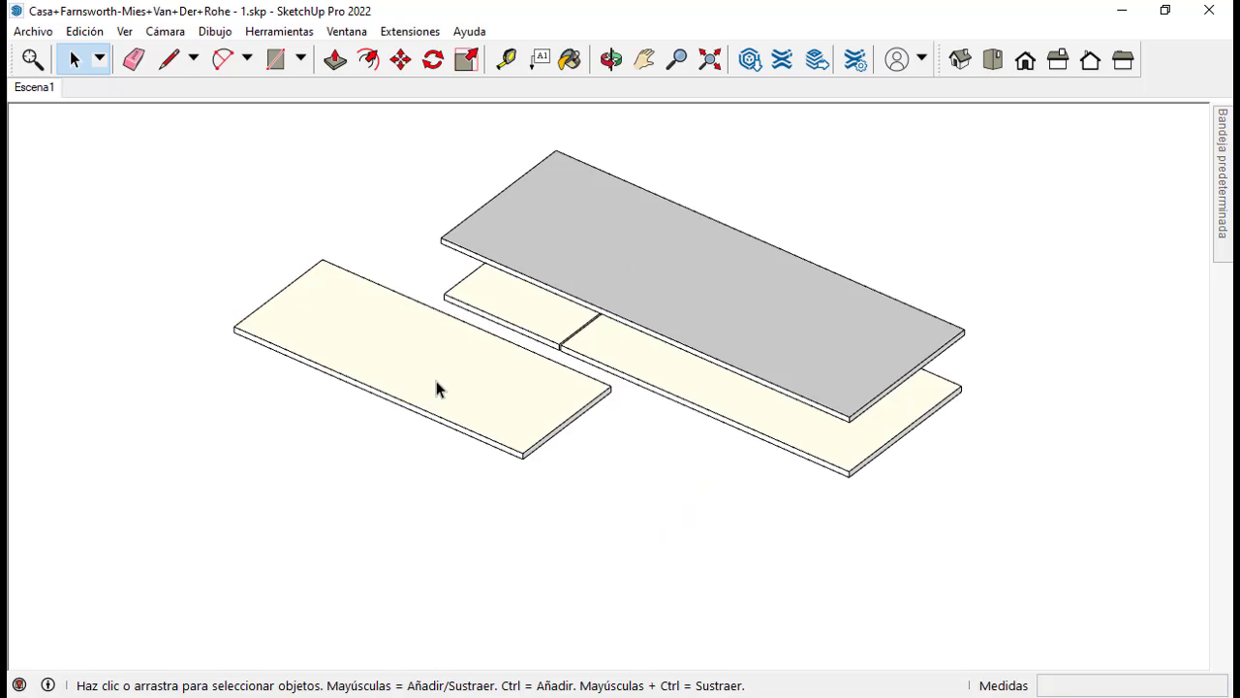
Step: Switch to SketchUp and select the terrace slab, the house floor slabs and the roof slab in turn, leaving nothing selected
{"action": "left_click", "coordinate": [436, 387]}
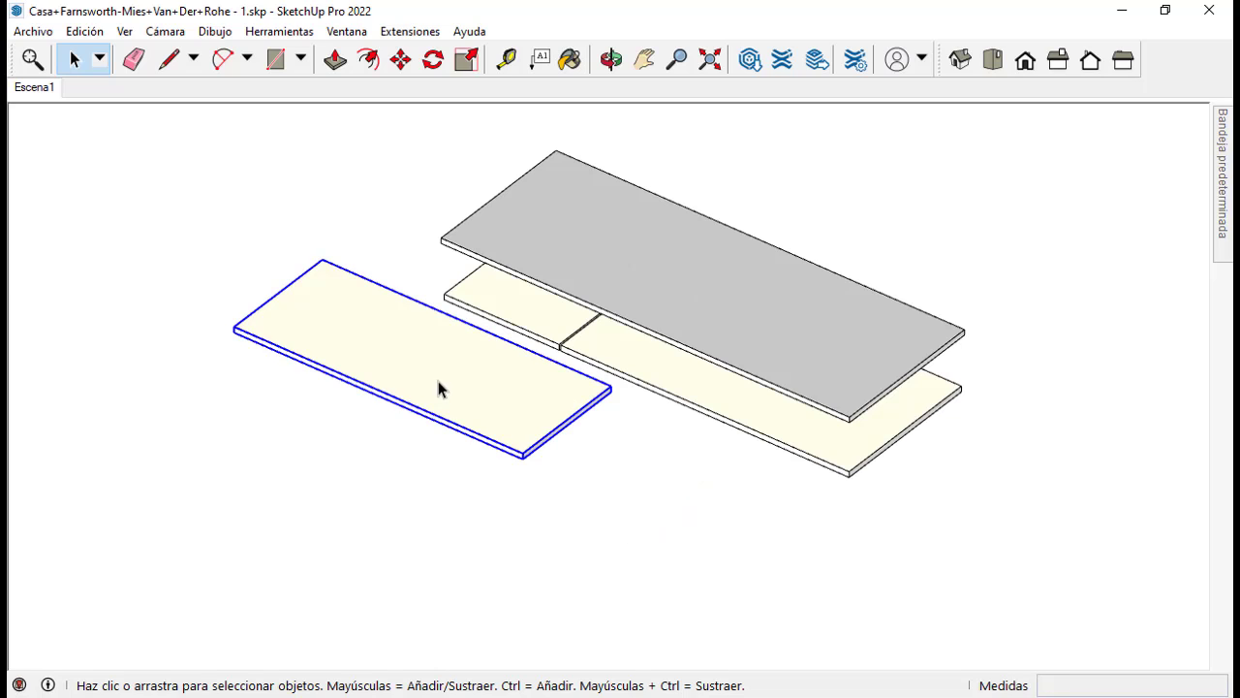
{"action": "left_click", "coordinate": [540, 323]}
{"action": "left_click", "coordinate": [599, 353], "text": "ctrl"}
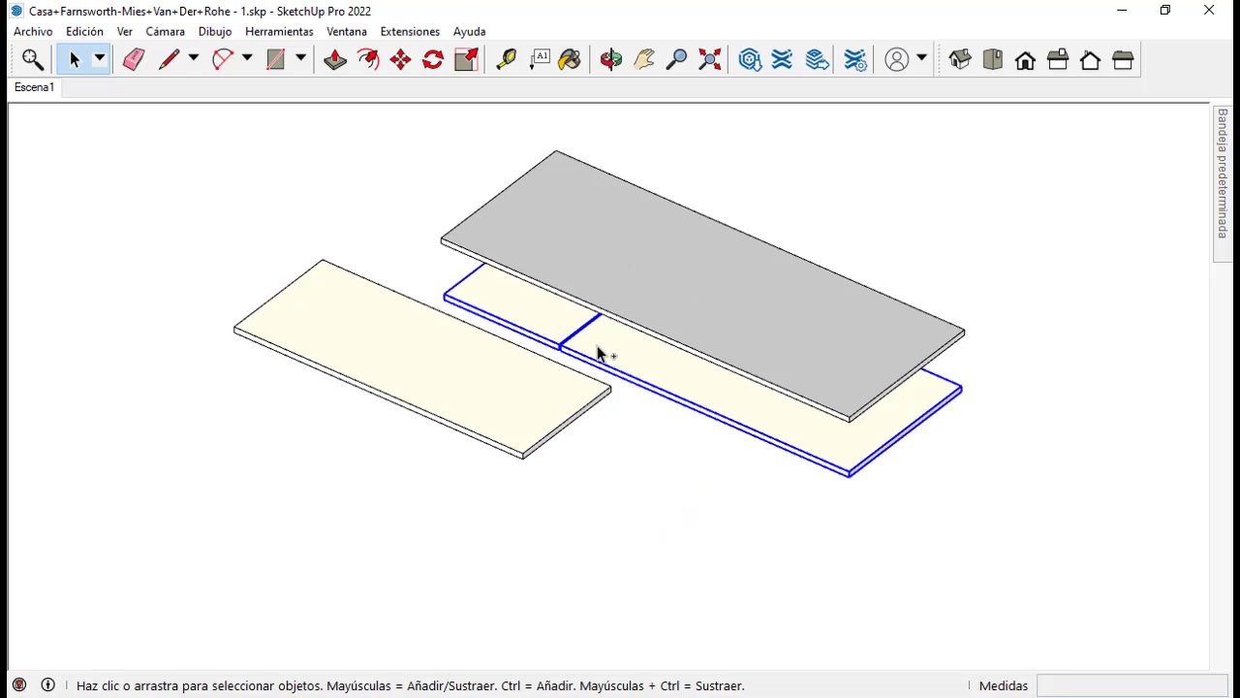
{"action": "left_click", "coordinate": [632, 291]}
{"action": "left_click", "coordinate": [630, 491]}
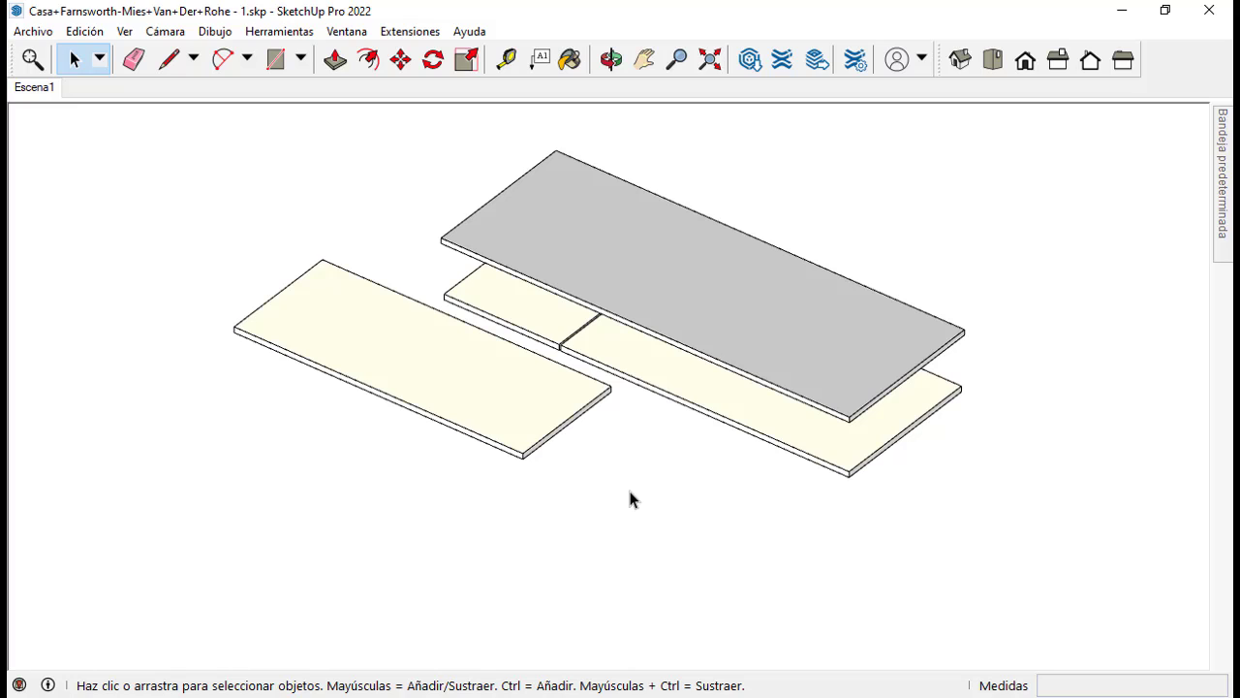
Step: Rename the Losas tag as Losa 1
{"action": "mouse_move", "coordinate": [1222, 172]}
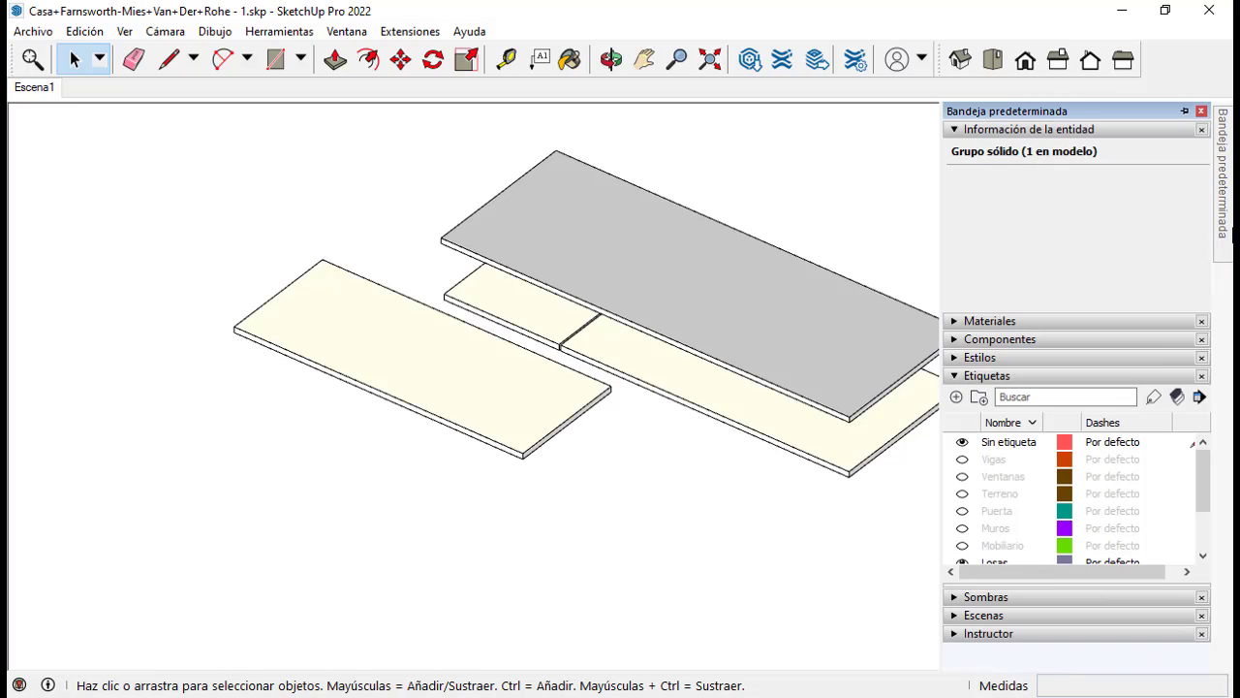
{"action": "scroll", "coordinate": [997, 492], "scroll_direction": "down", "scroll_amount": 1}
{"action": "double_click", "coordinate": [1006, 510]}
{"action": "left_click", "coordinate": [1035, 512]}
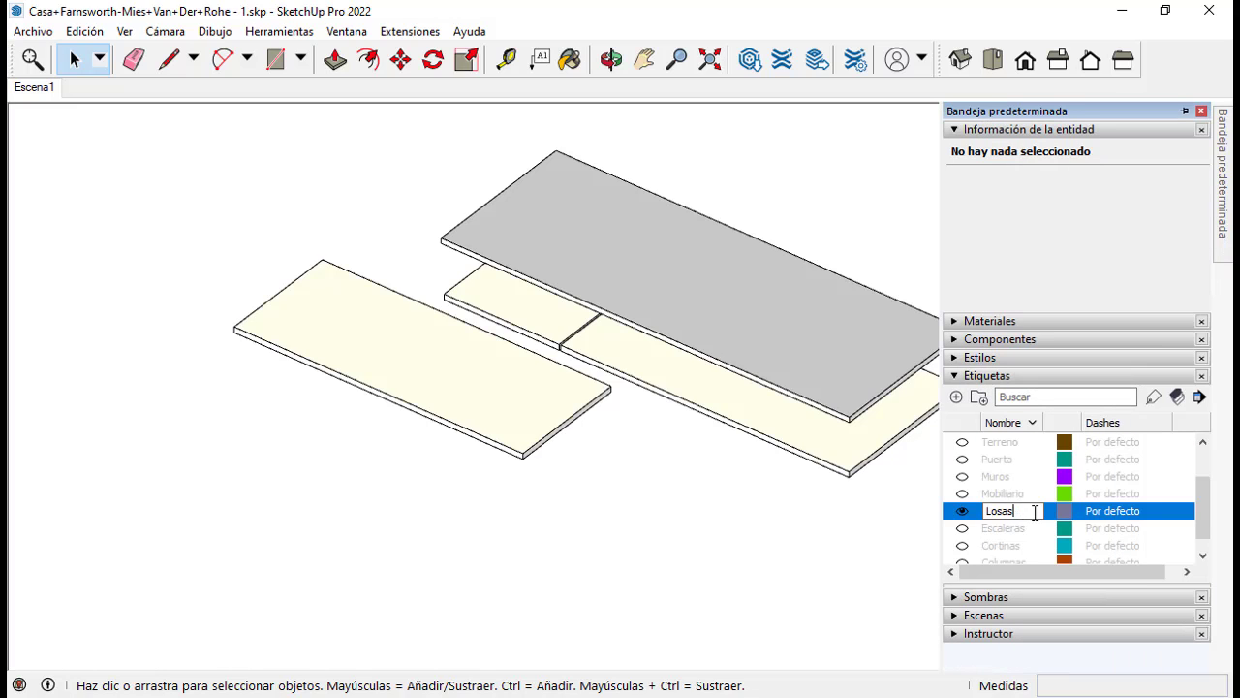
{"action": "type", "text": "1"}
{"action": "key", "text": "Return"}
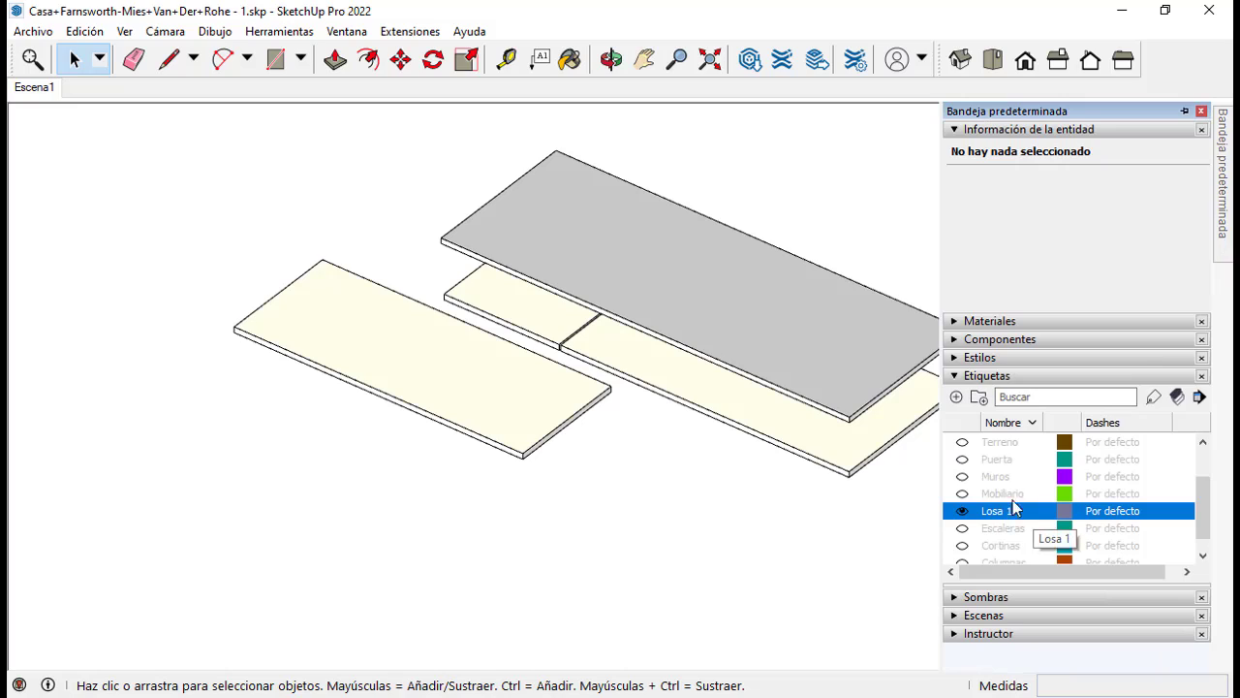
Step: Add two new tags named Losa 2 and Losa 3
{"action": "left_click", "coordinate": [957, 398]}
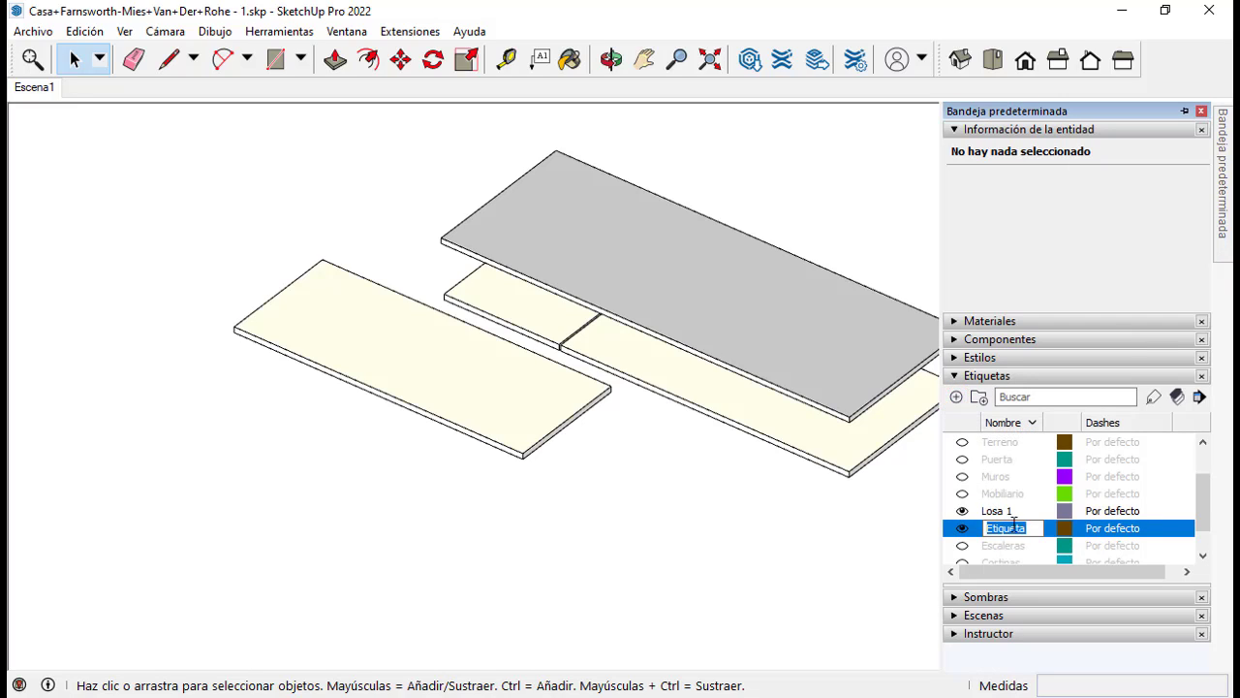
{"action": "type", "text": "Losa 2"}
{"action": "key", "text": "Return"}
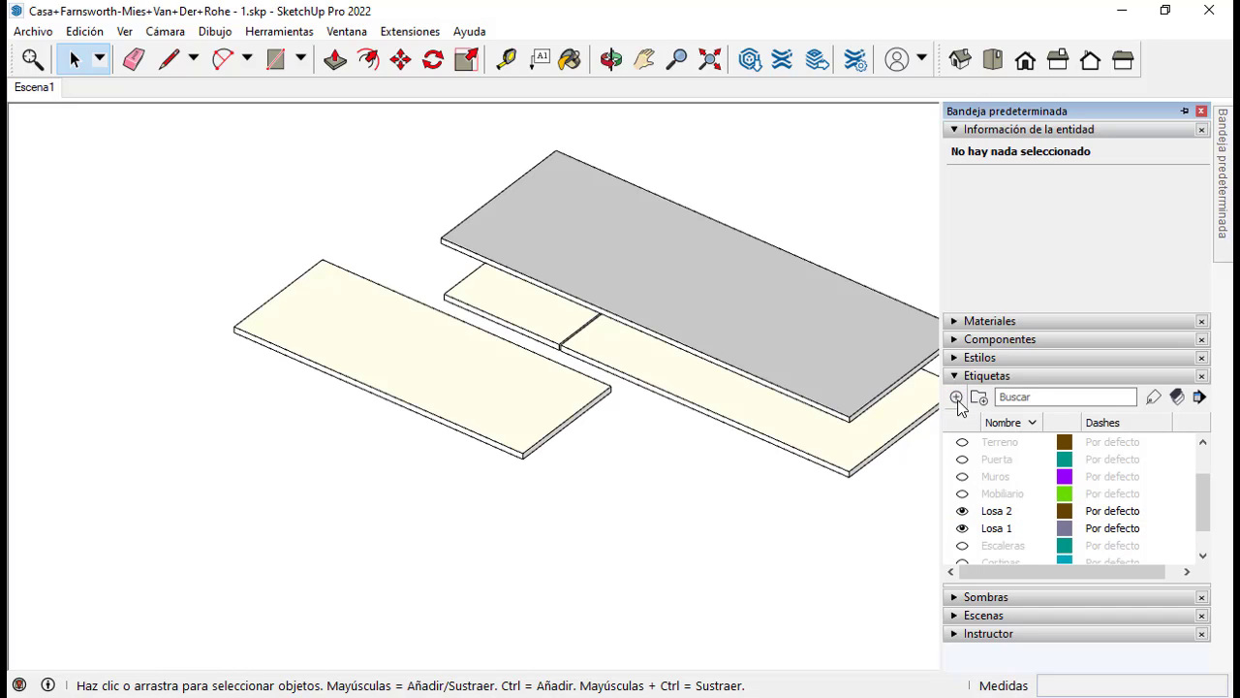
{"action": "left_click", "coordinate": [957, 398]}
{"action": "type", "text": "L"}
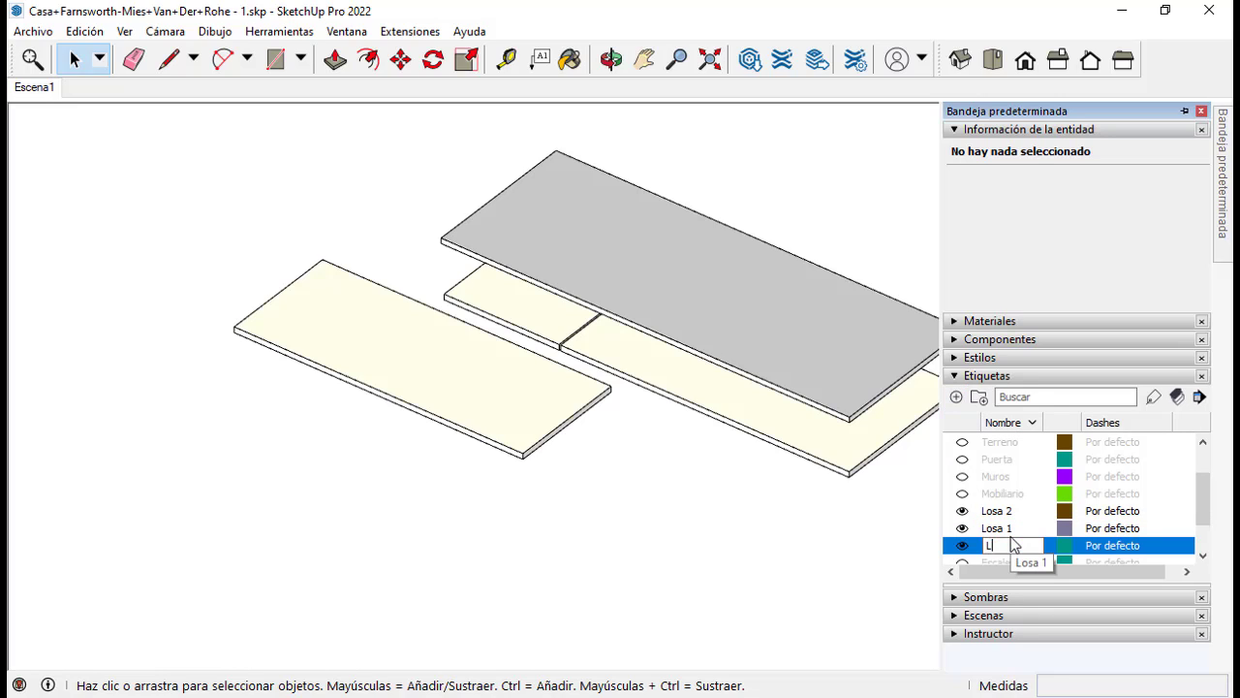
{"action": "type", "text": "osa 3"}
{"action": "key", "text": "Return"}
Step: Open the entity information of the separate terrace slab to check its assigned tag
{"action": "left_click", "coordinate": [507, 379]}
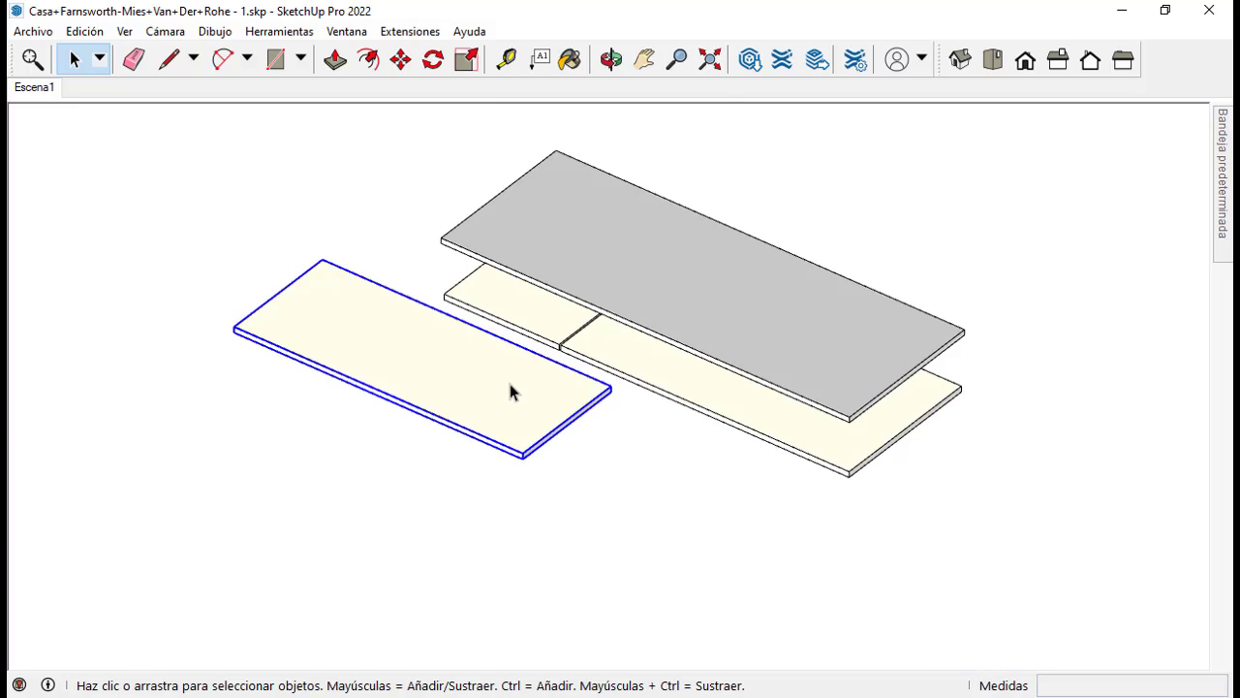
{"action": "right_click", "coordinate": [511, 387]}
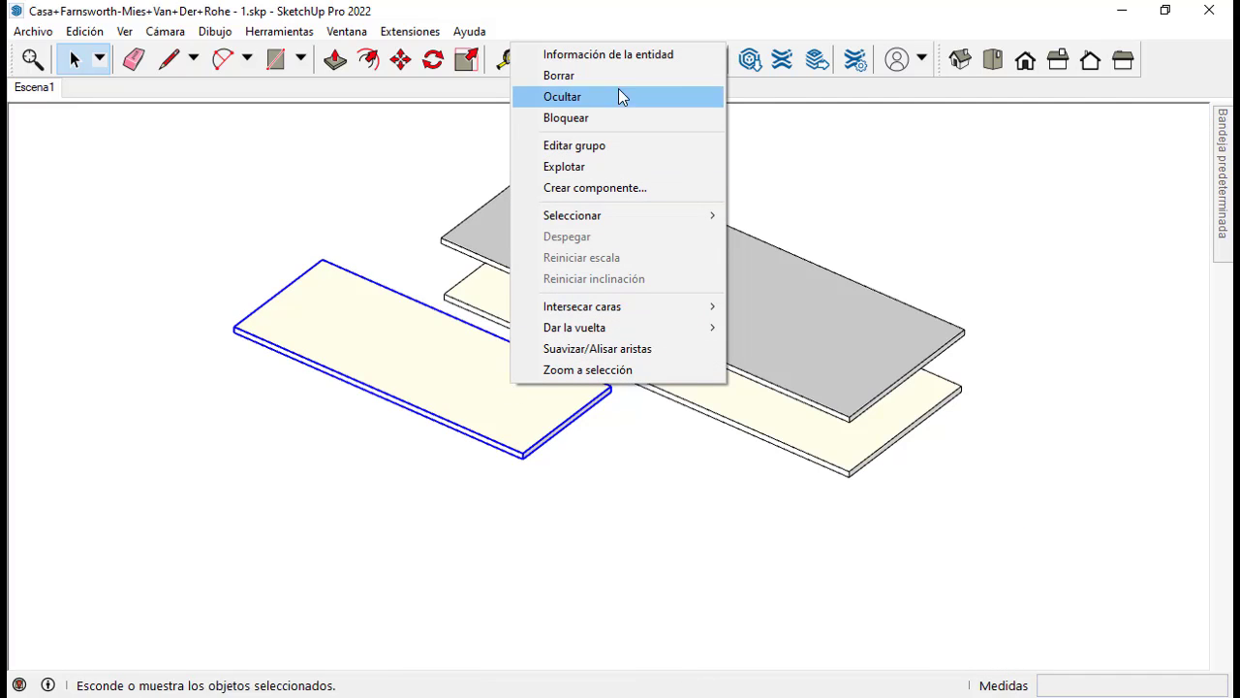
{"action": "left_click", "coordinate": [630, 58]}
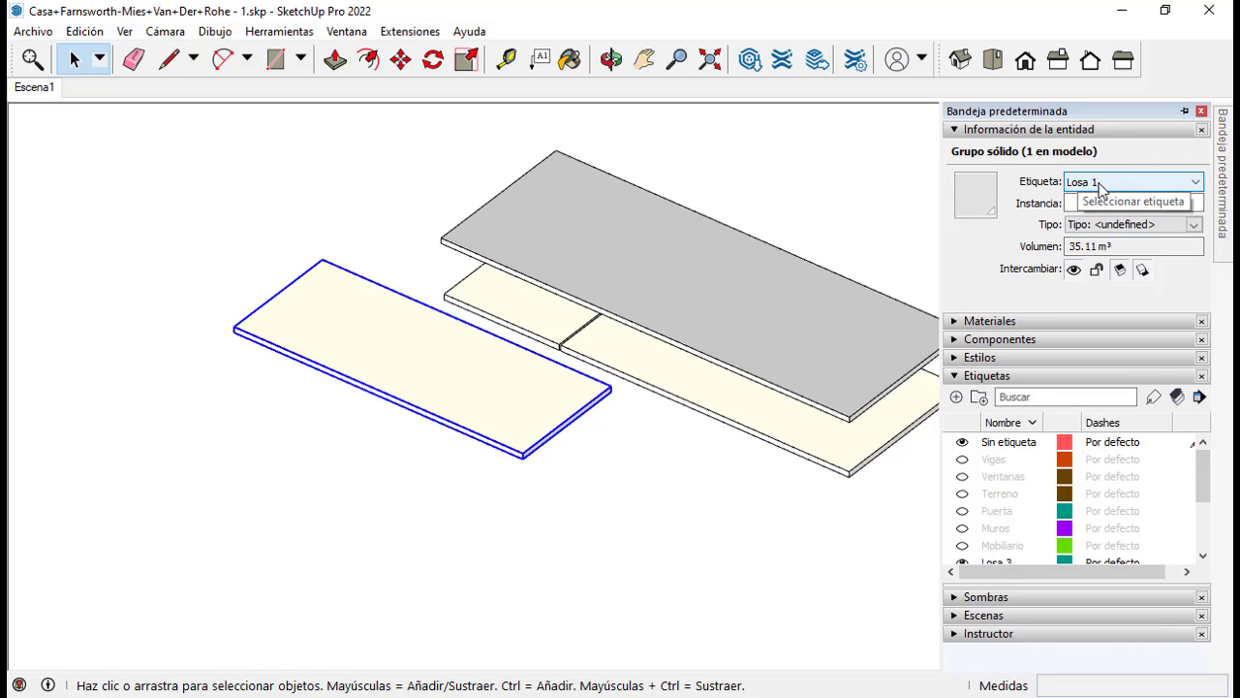
Step: Assign the two house floor slabs beneath the roof to the Losa 2 tag
{"action": "left_click", "coordinate": [533, 327]}
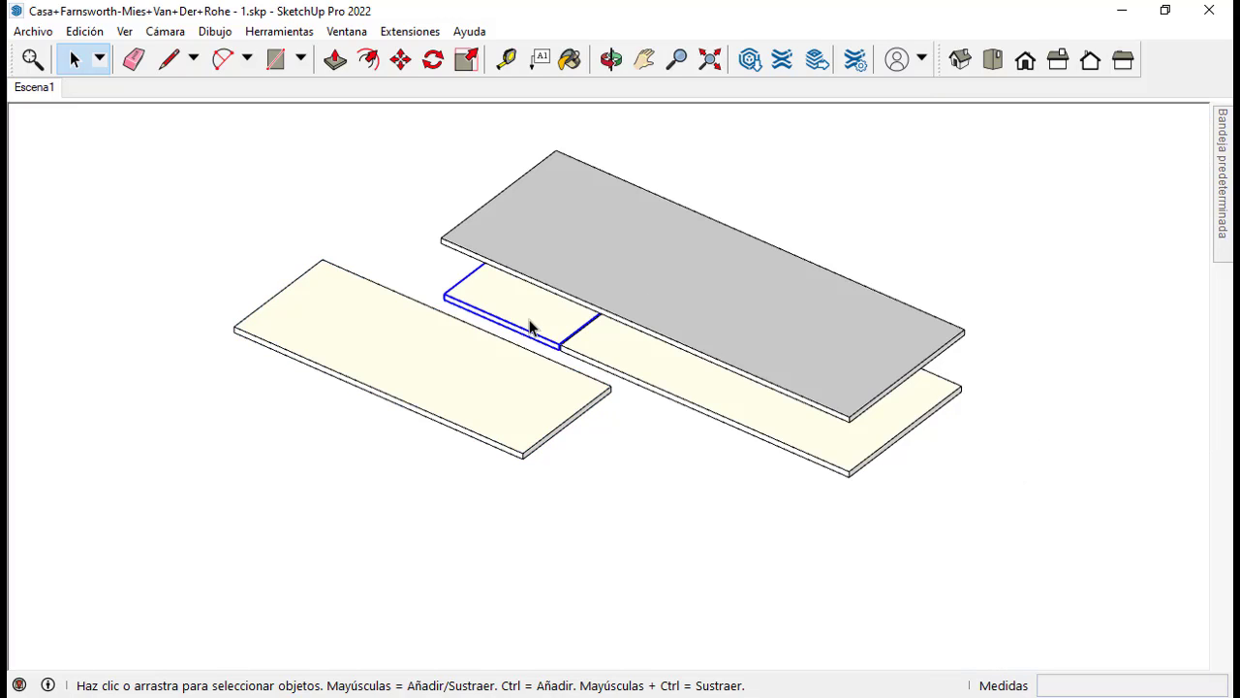
{"action": "left_click", "coordinate": [601, 350], "text": "shift"}
{"action": "right_click", "coordinate": [601, 350]}
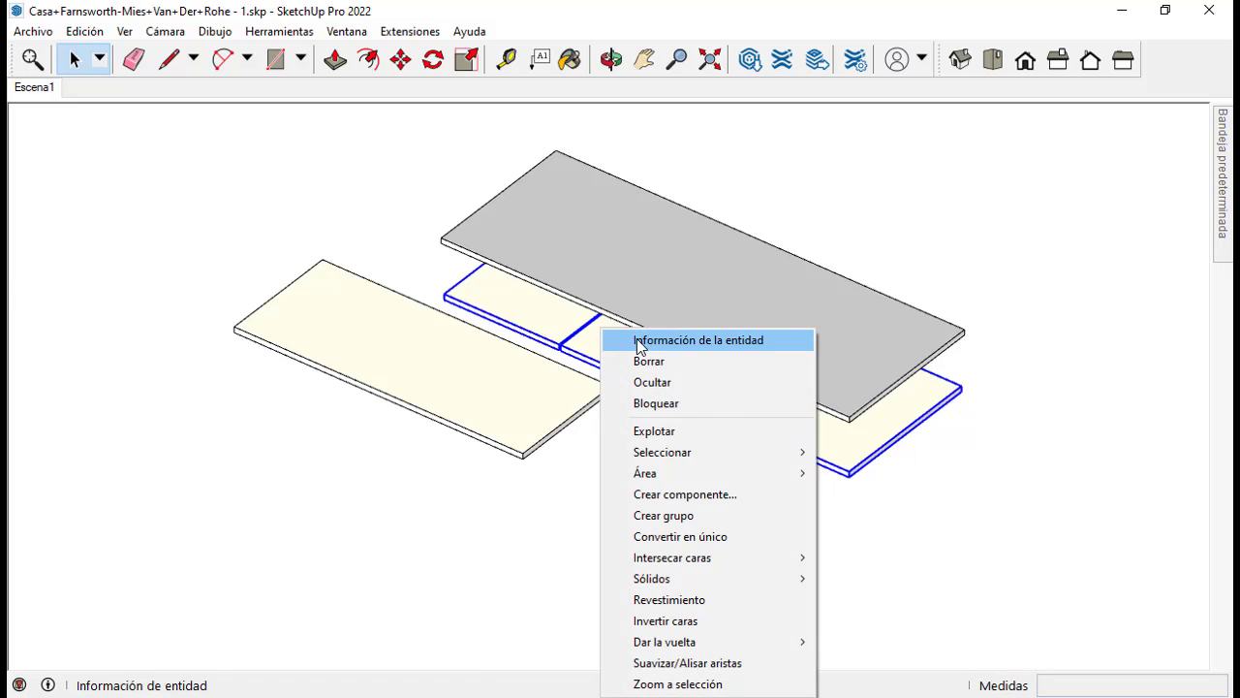
{"action": "left_click", "coordinate": [640, 340]}
{"action": "left_click", "coordinate": [1186, 184]}
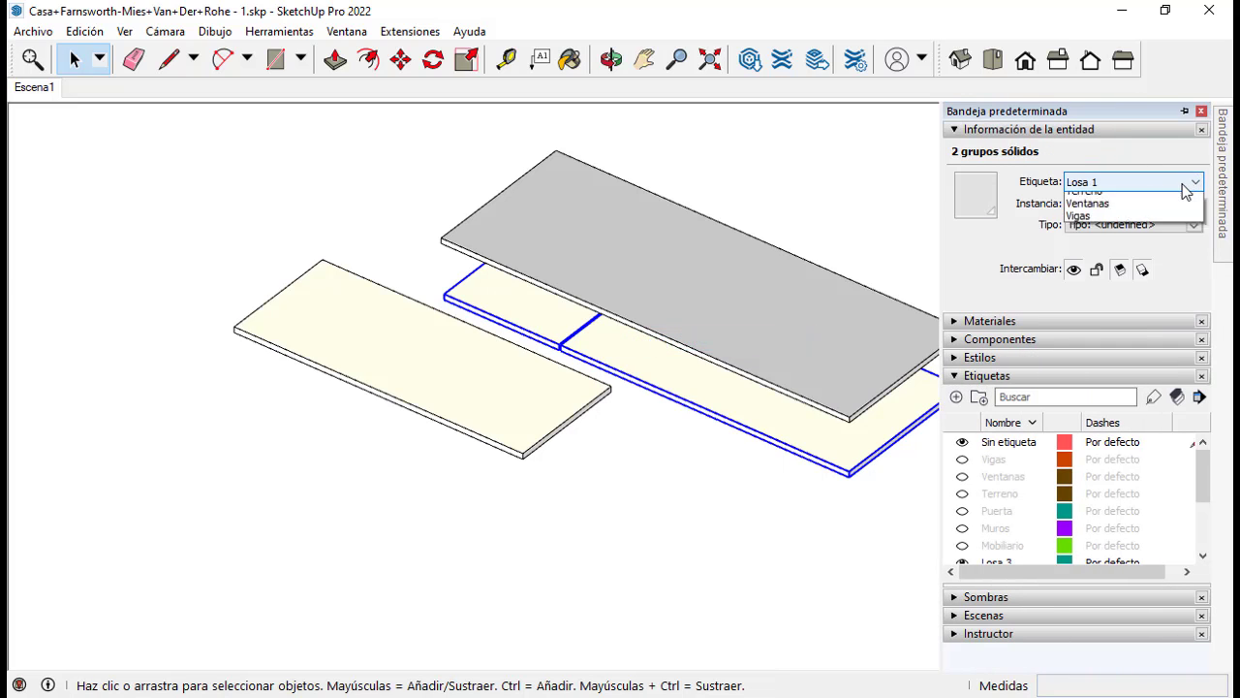
{"action": "left_click", "coordinate": [1120, 263]}
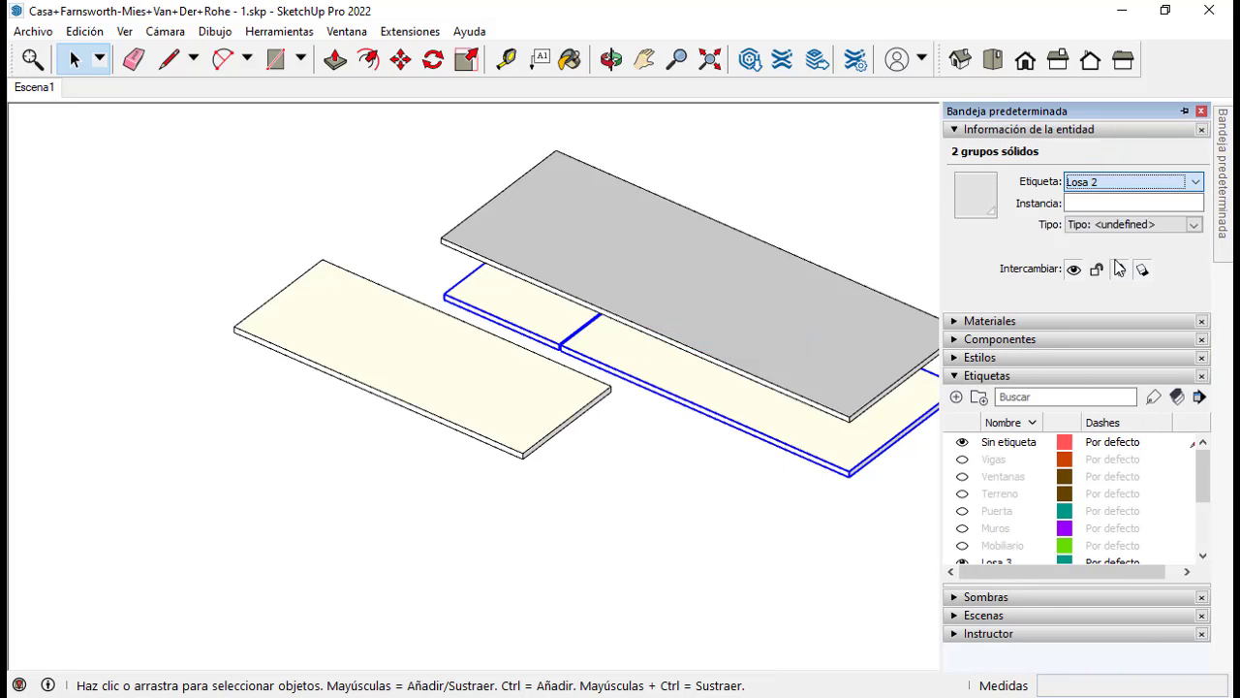
Step: Assign the grey roof slab to the Losa 3 tag, and hide the Losa 2 and Losa 3 tags
{"action": "left_click", "coordinate": [602, 270]}
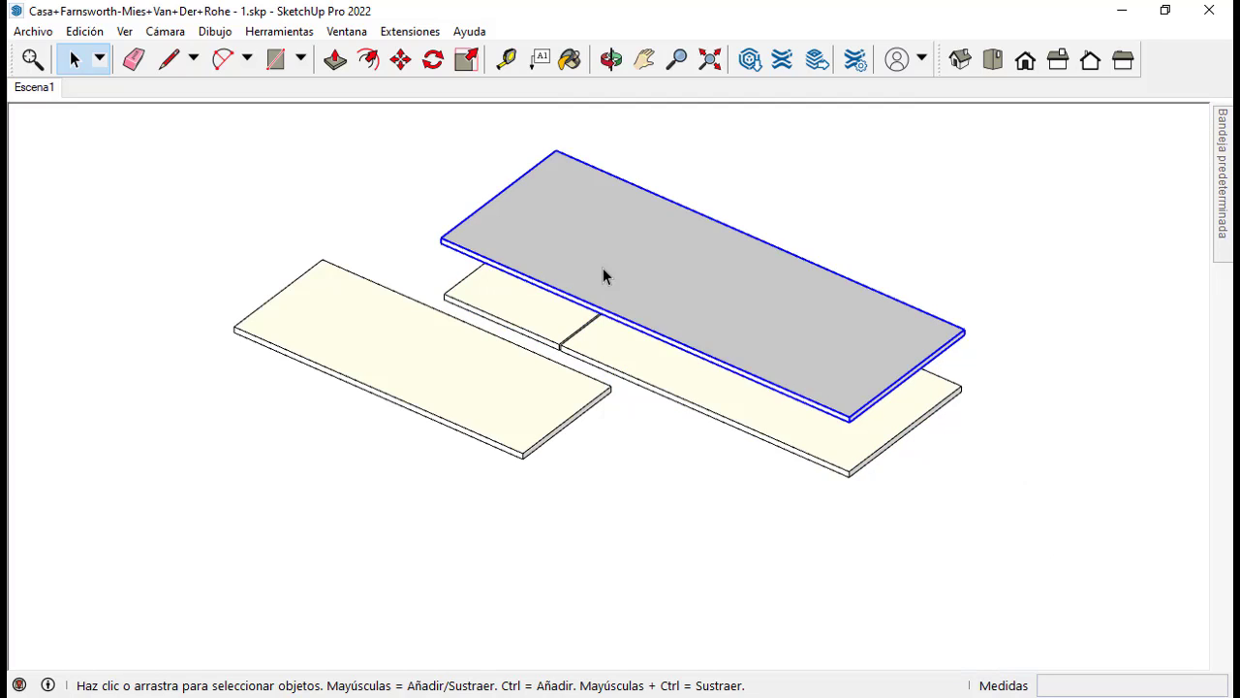
{"action": "right_click", "coordinate": [603, 275]}
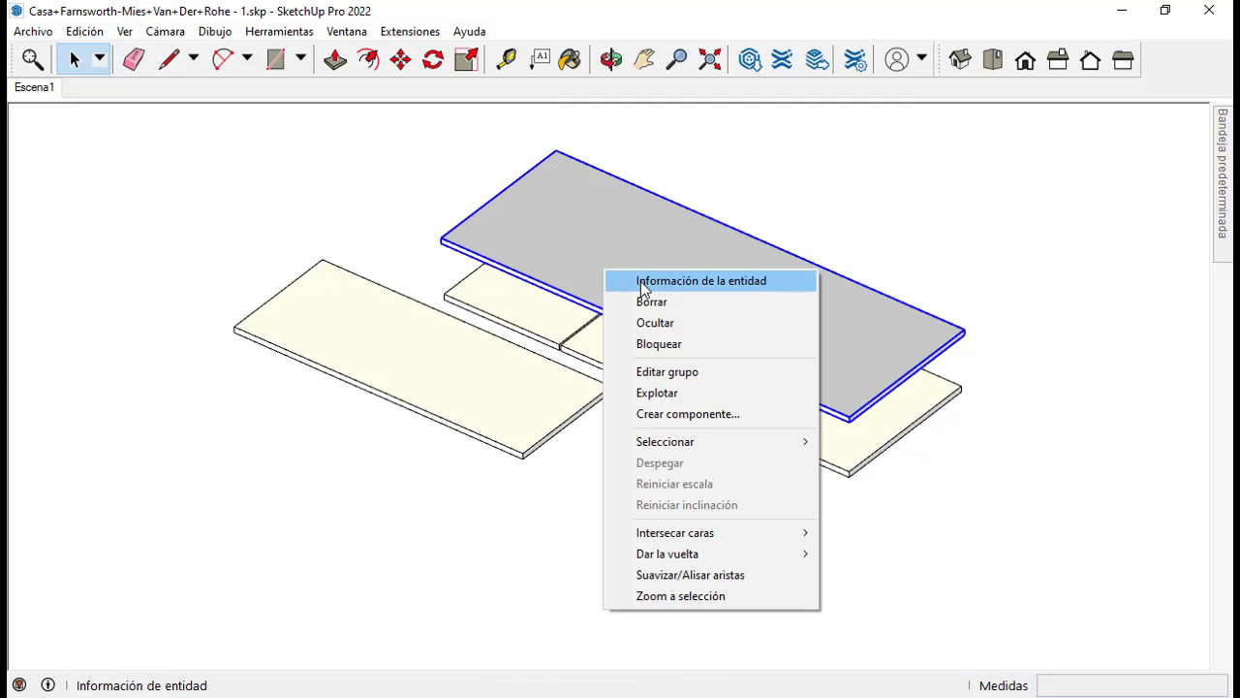
{"action": "left_click", "coordinate": [642, 281]}
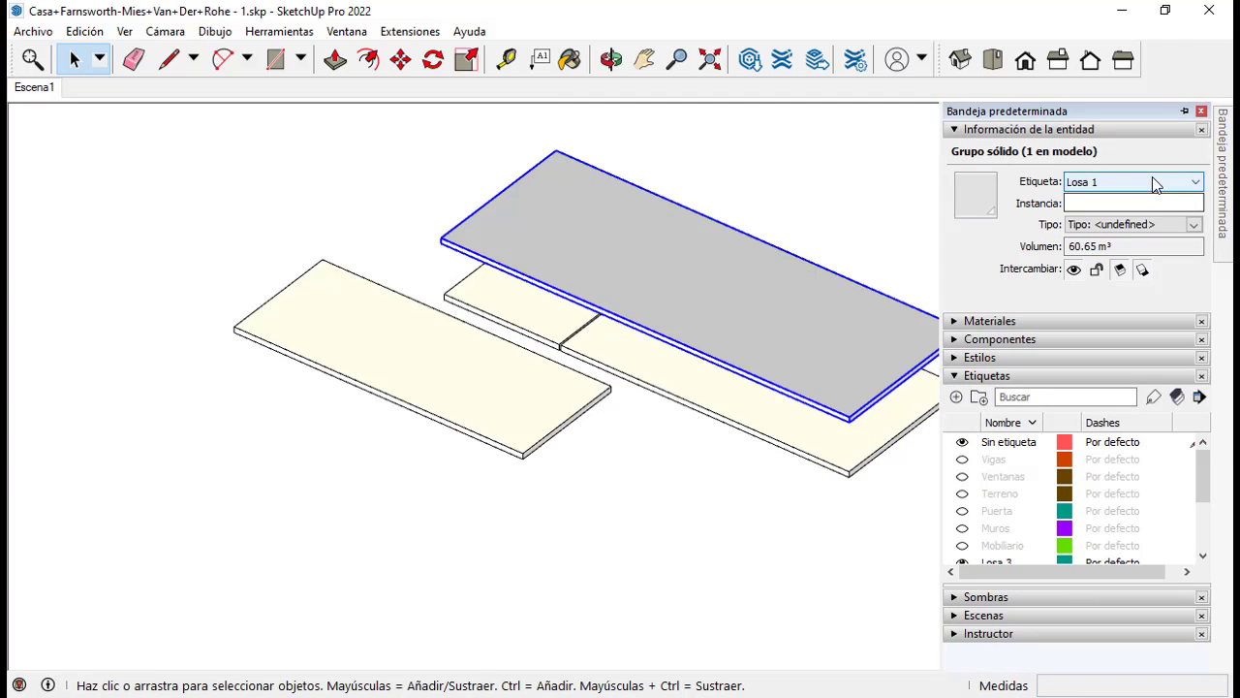
{"action": "left_click", "coordinate": [1152, 180]}
{"action": "left_click", "coordinate": [1120, 274]}
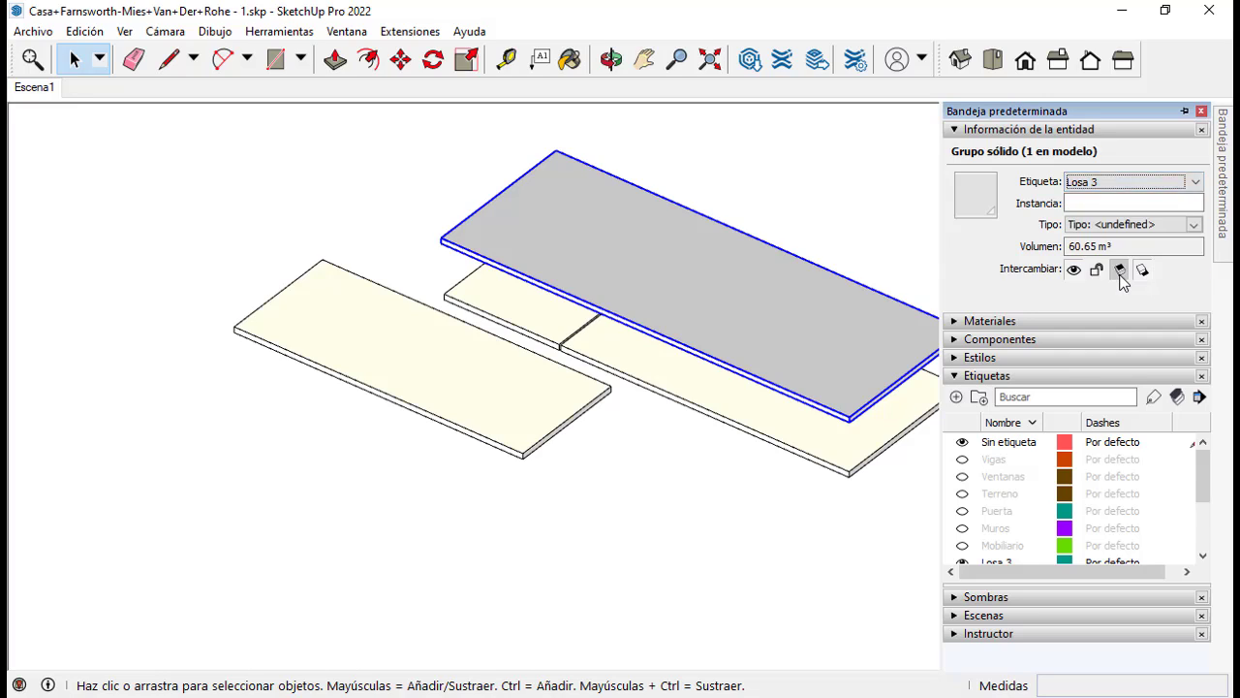
{"action": "left_click", "coordinate": [964, 528]}
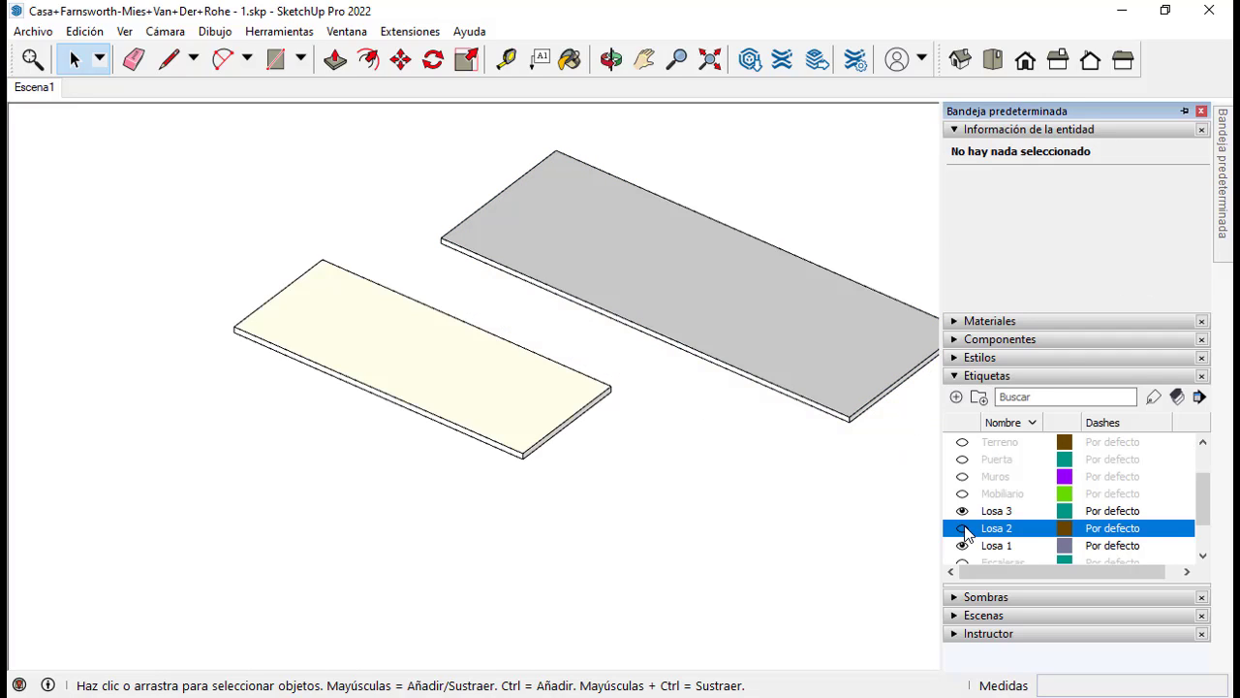
{"action": "left_click", "coordinate": [960, 511]}
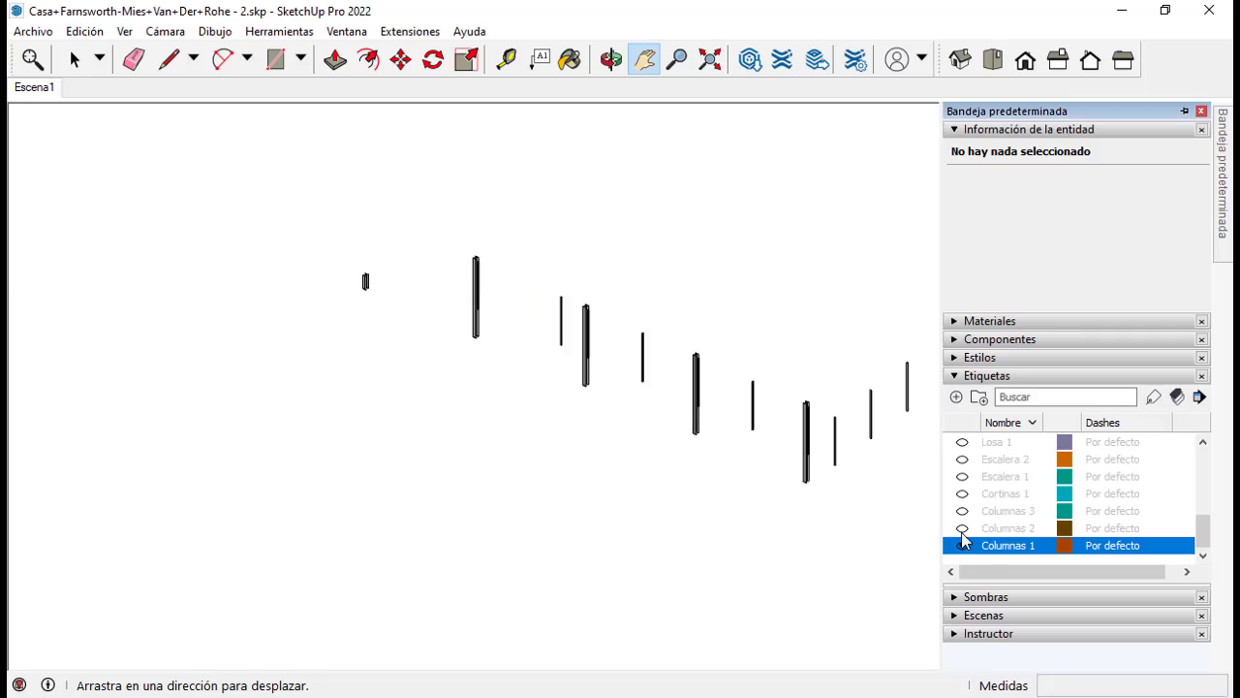
Step: Make the Columnas 2, Columnas 3, Cortinas 1, Escalera 1, Escalera 2, Losa 1 and Losa 2 tags visible
{"action": "left_click", "coordinate": [962, 528]}
{"action": "left_click", "coordinate": [962, 510]}
{"action": "left_click", "coordinate": [962, 493]}
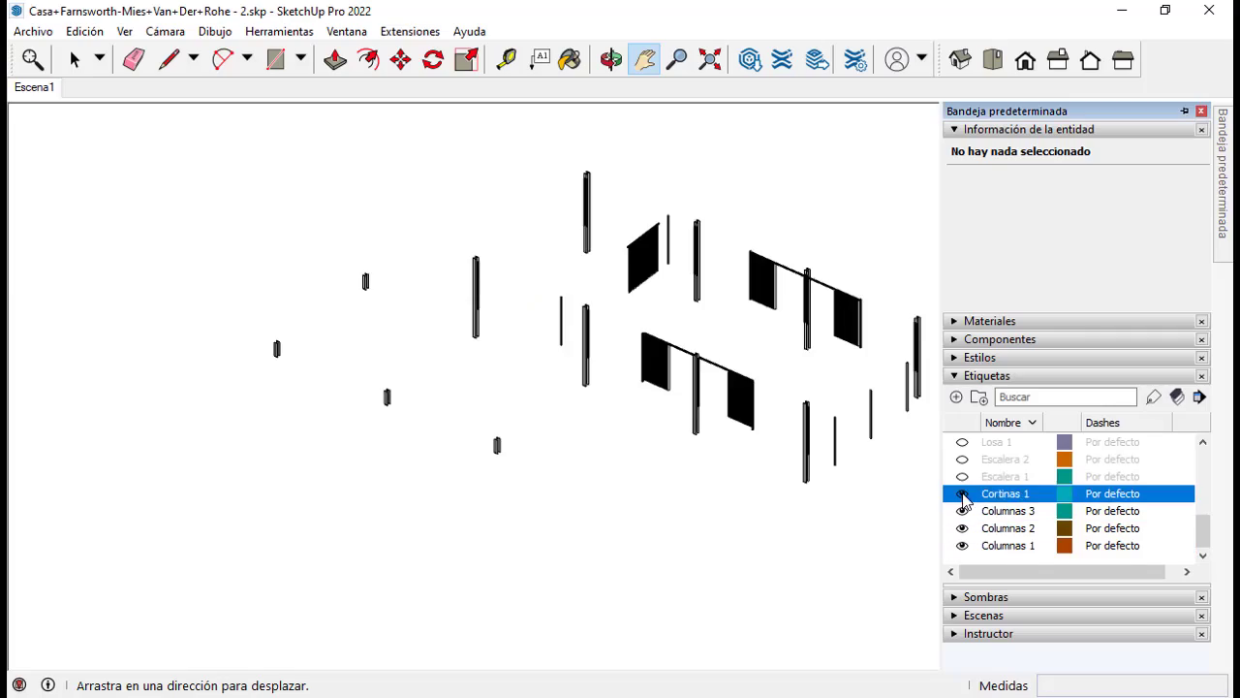
{"action": "left_click", "coordinate": [962, 476]}
{"action": "left_click", "coordinate": [962, 458]}
{"action": "left_click", "coordinate": [962, 442]}
{"action": "scroll", "coordinate": [962, 445], "scroll_direction": "up", "scroll_amount": 1}
{"action": "left_click", "coordinate": [962, 477]}
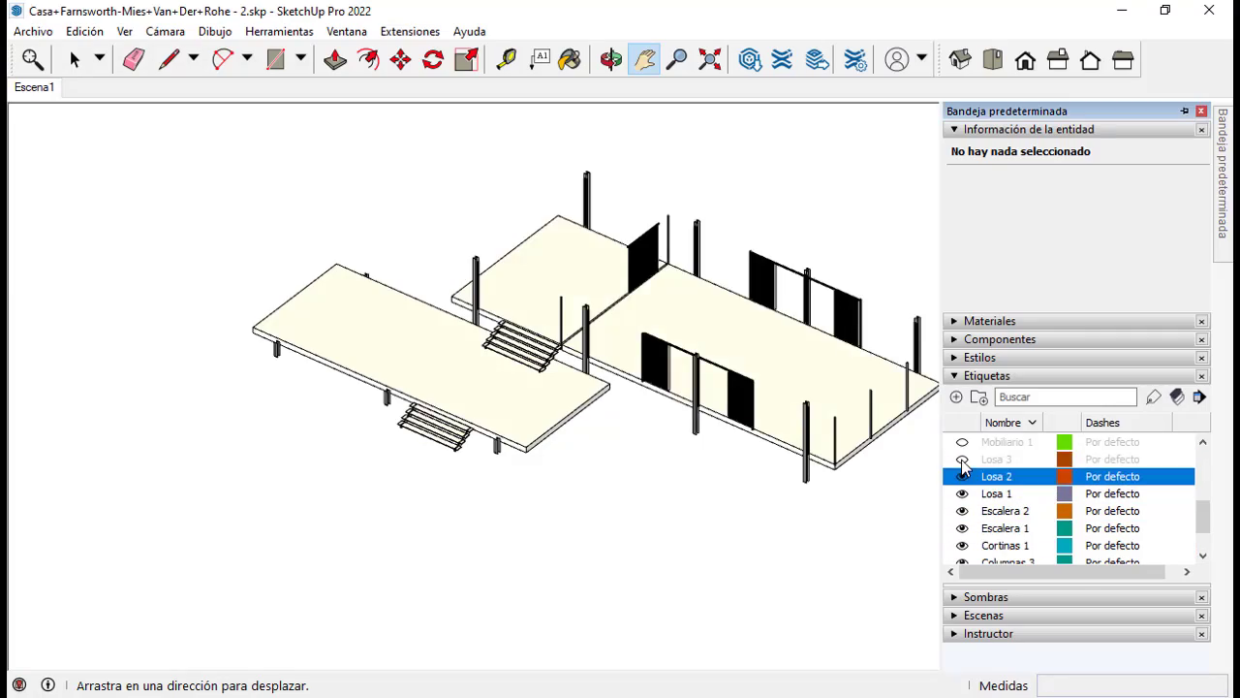
Step: Make the Losa 3, Mobiliario 1, Muros 1, Puertas and Terreno tags visible
{"action": "left_click", "coordinate": [962, 459]}
{"action": "left_click", "coordinate": [962, 442]}
{"action": "scroll", "coordinate": [962, 456], "scroll_direction": "up", "scroll_amount": 1}
{"action": "left_click", "coordinate": [962, 476]}
{"action": "left_click", "coordinate": [962, 458]}
{"action": "left_click", "coordinate": [962, 442]}
{"action": "scroll", "coordinate": [962, 455], "scroll_direction": "up", "scroll_amount": 1}
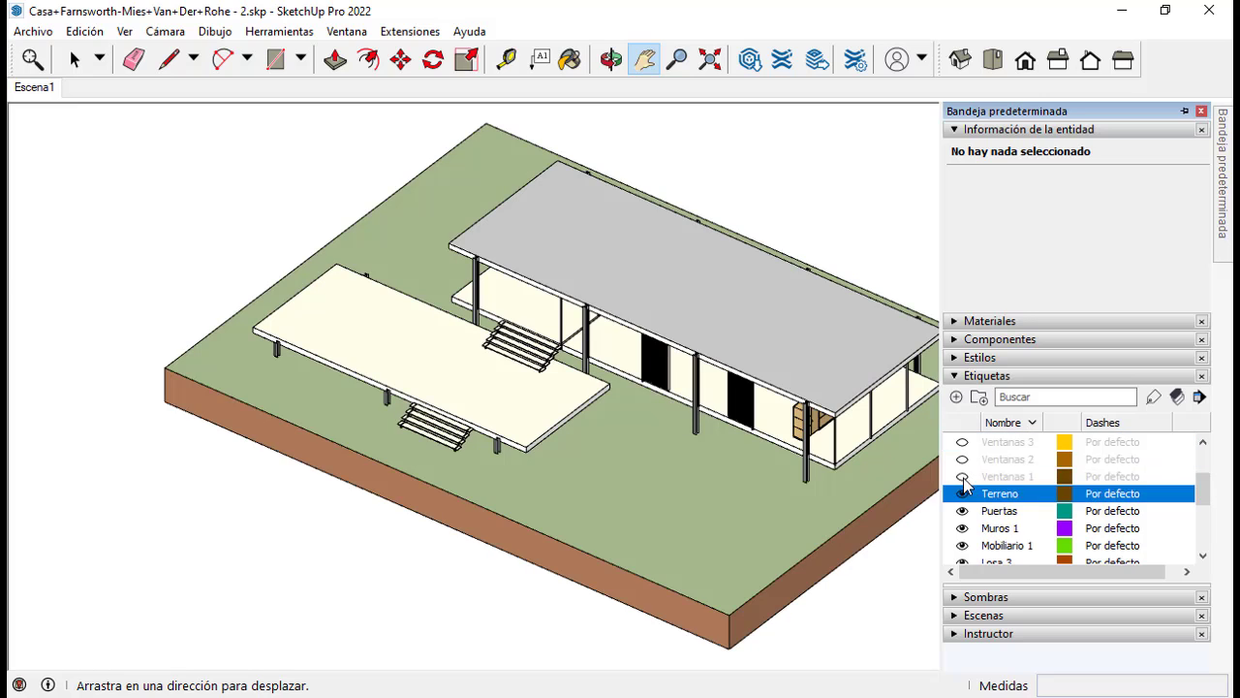
Step: Make the Ventanas 1 to Ventanas 4 and Vigas 1 to Vigas 3 tags visible
{"action": "left_click", "coordinate": [962, 476]}
{"action": "left_click", "coordinate": [962, 459]}
{"action": "left_click", "coordinate": [962, 442]}
{"action": "scroll", "coordinate": [962, 456], "scroll_direction": "up", "scroll_amount": 1}
{"action": "left_click", "coordinate": [962, 476]}
{"action": "left_click", "coordinate": [962, 458]}
{"action": "left_click", "coordinate": [962, 442]}
{"action": "scroll", "coordinate": [962, 456], "scroll_direction": "up", "scroll_amount": 1}
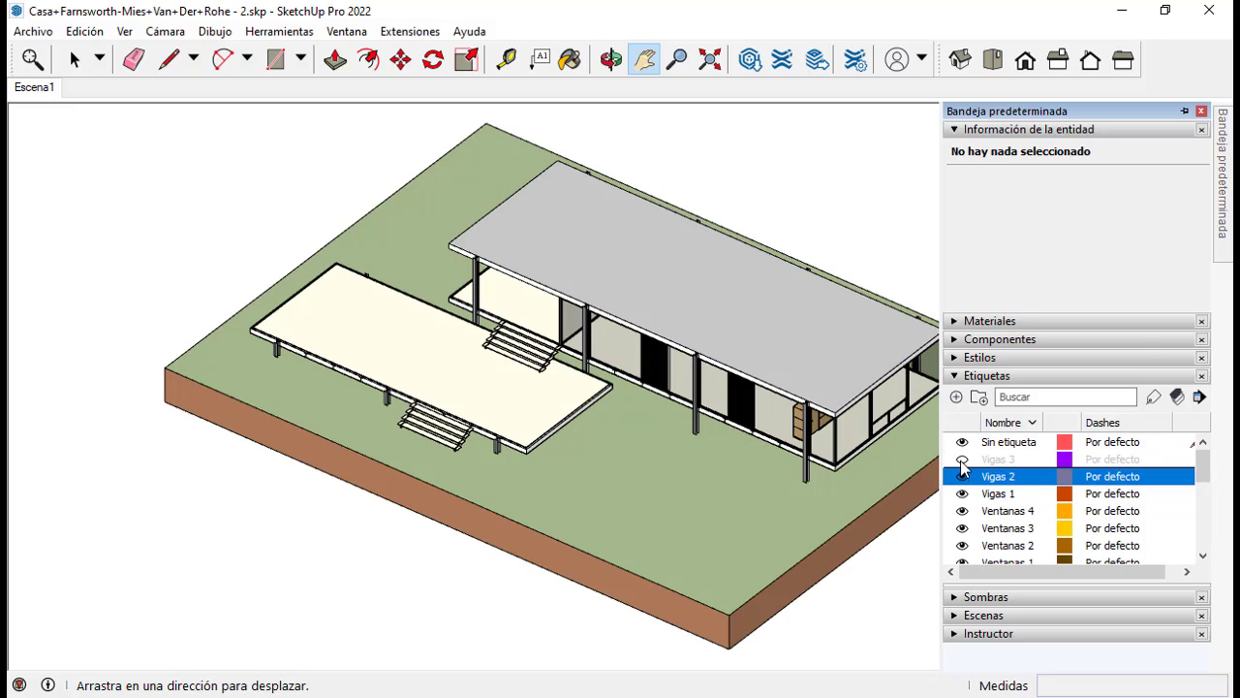
{"action": "left_click", "coordinate": [962, 459]}
Step: Export the isolated roof beams as a 2D PDF graphic named DOC 1 in the ILLUSTRATOR folder
{"action": "key", "text": "space"}
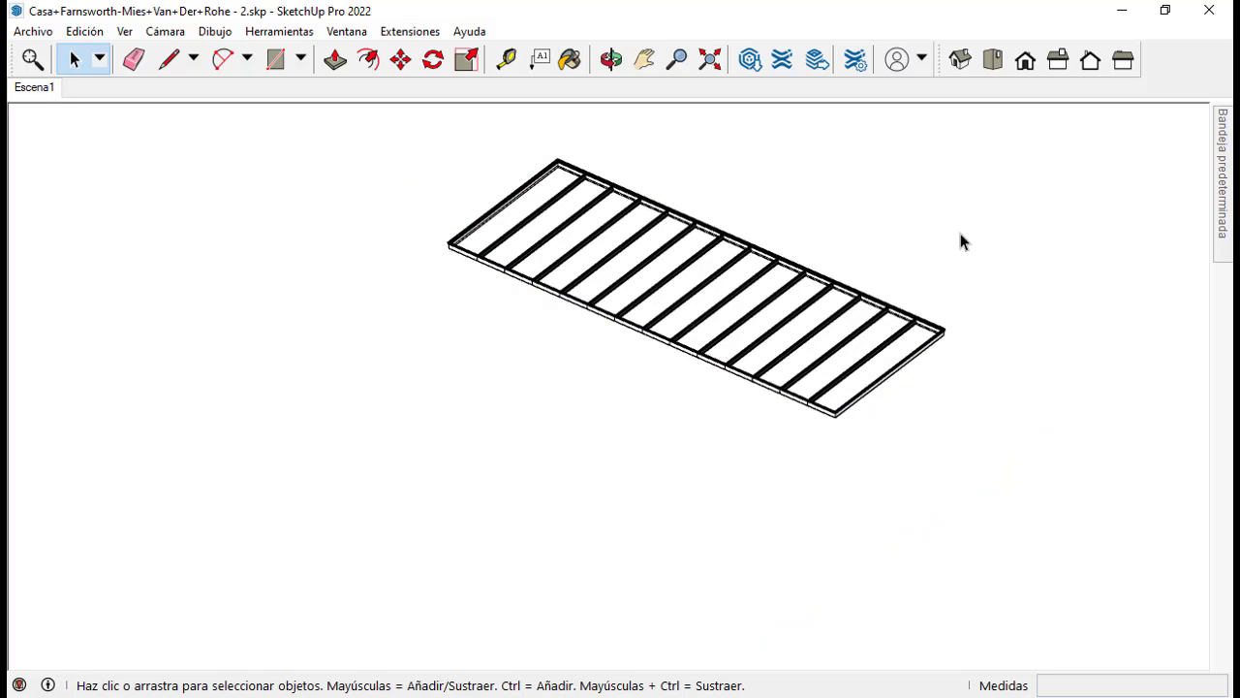
{"action": "left_click", "coordinate": [32, 32]}
{"action": "mouse_move", "coordinate": [236, 376]}
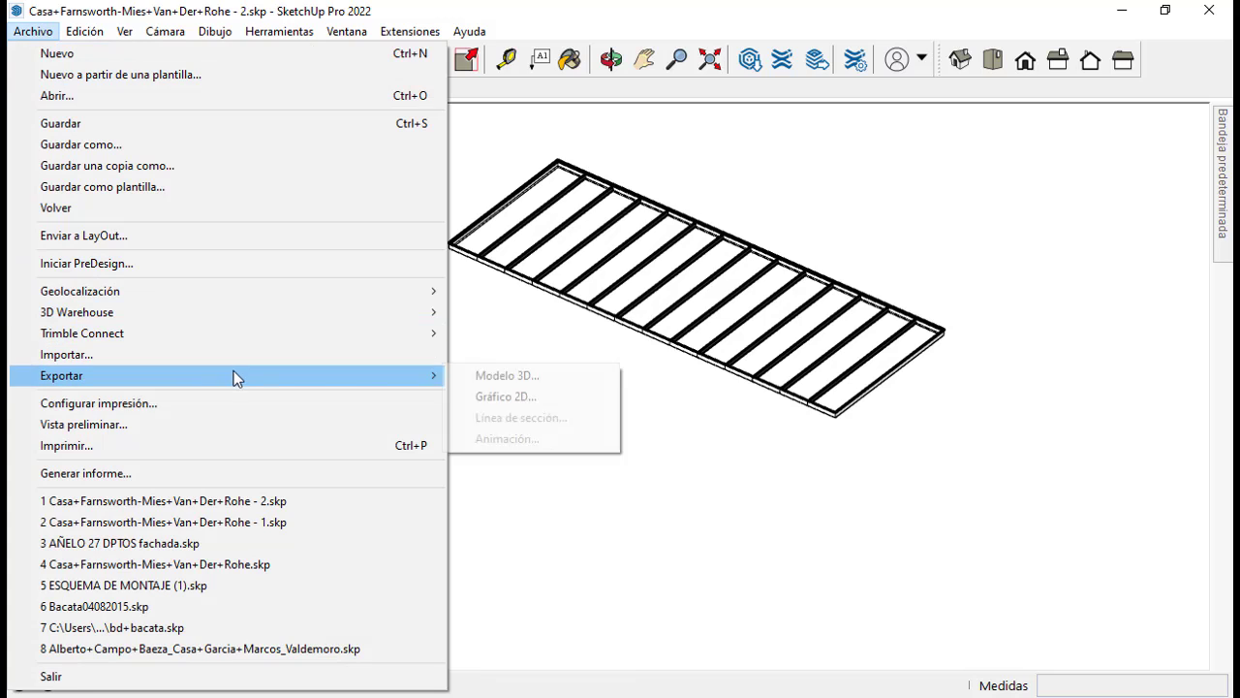
{"action": "left_click", "coordinate": [499, 397]}
{"action": "type", "text": "DOC "}
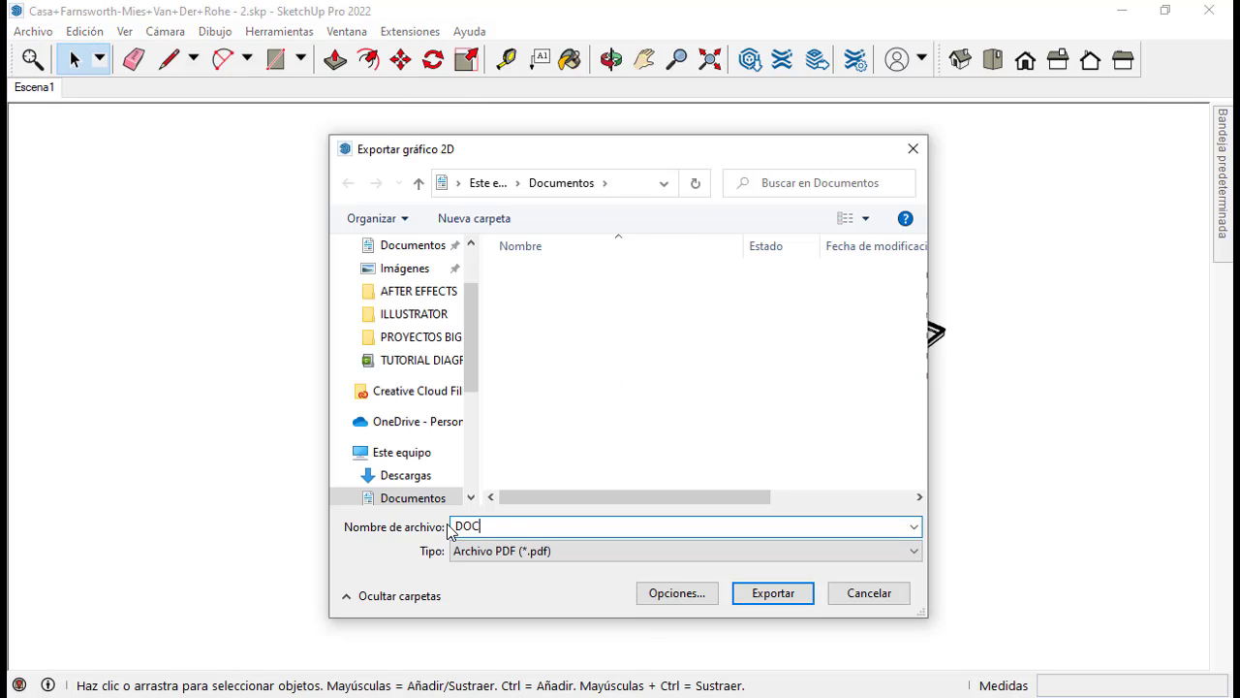
{"action": "type", "text": "1"}
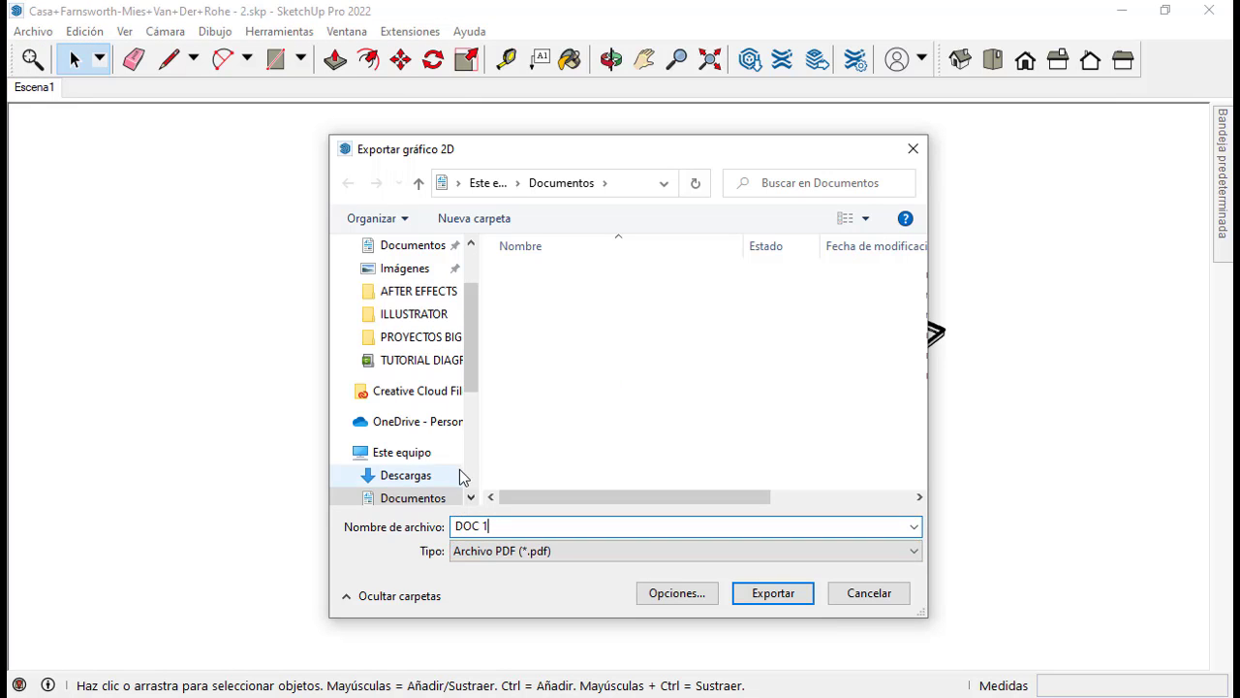
{"action": "left_click", "coordinate": [430, 310]}
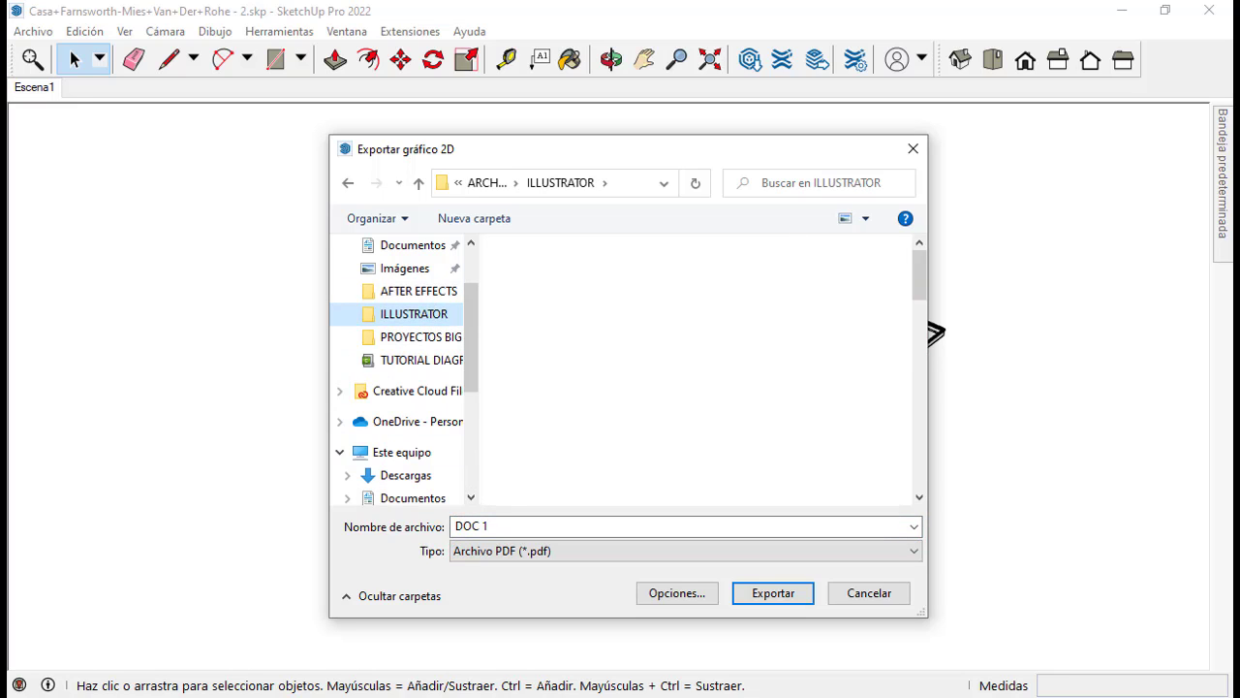
{"action": "left_click", "coordinate": [774, 593]}
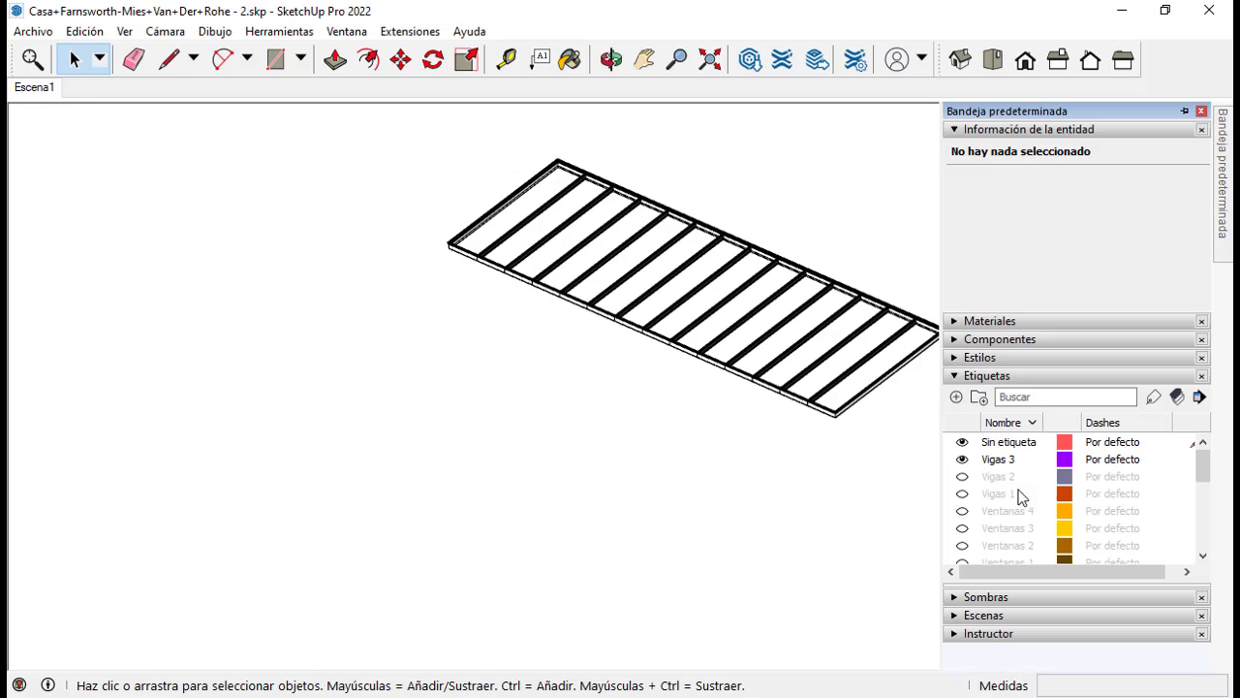
Step: Show the Vigas 2 tag instead of Vigas 3 and export the view as a 2D graphic named DOC 2
{"action": "left_click", "coordinate": [962, 477]}
{"action": "left_click", "coordinate": [962, 475]}
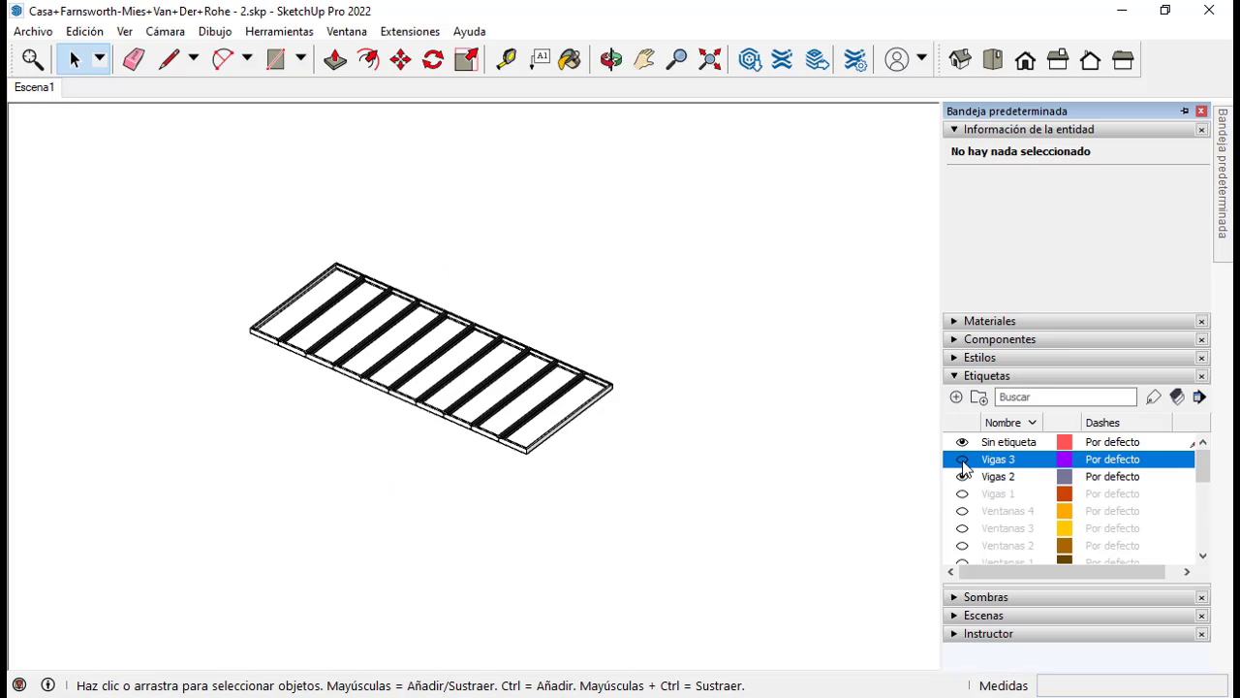
{"action": "left_click", "coordinate": [32, 31]}
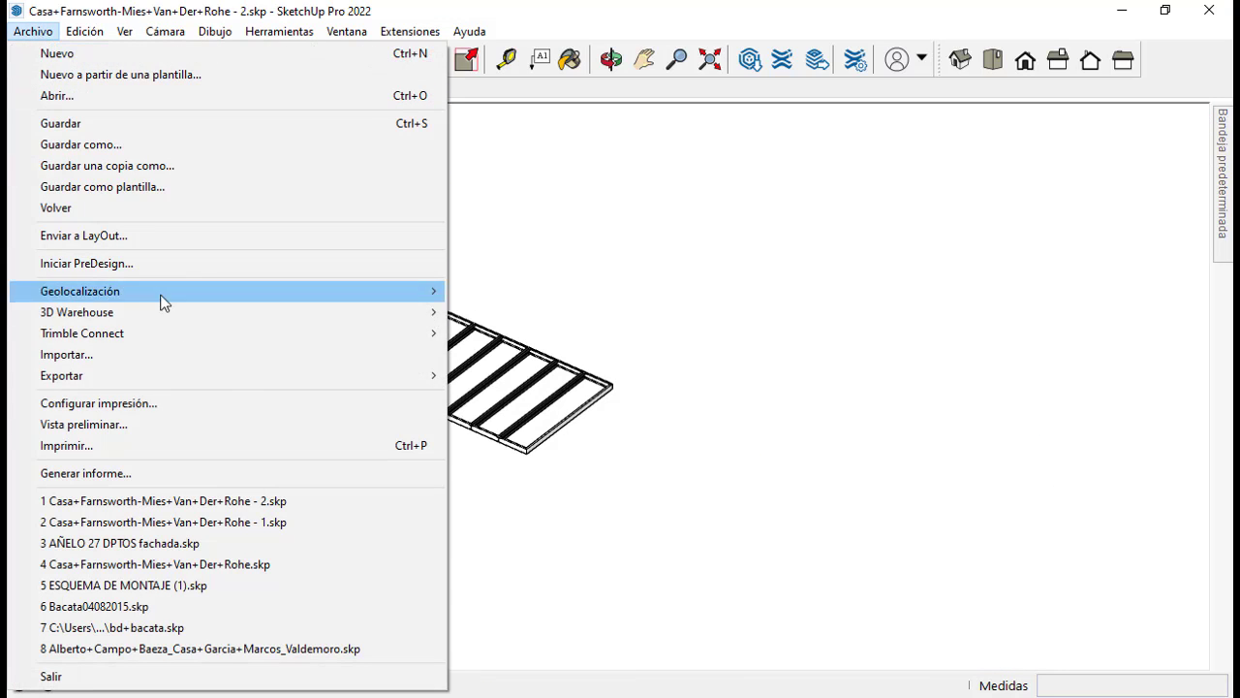
{"action": "mouse_move", "coordinate": [232, 378]}
{"action": "left_click", "coordinate": [504, 396]}
{"action": "type", "text": "DOC 2"}
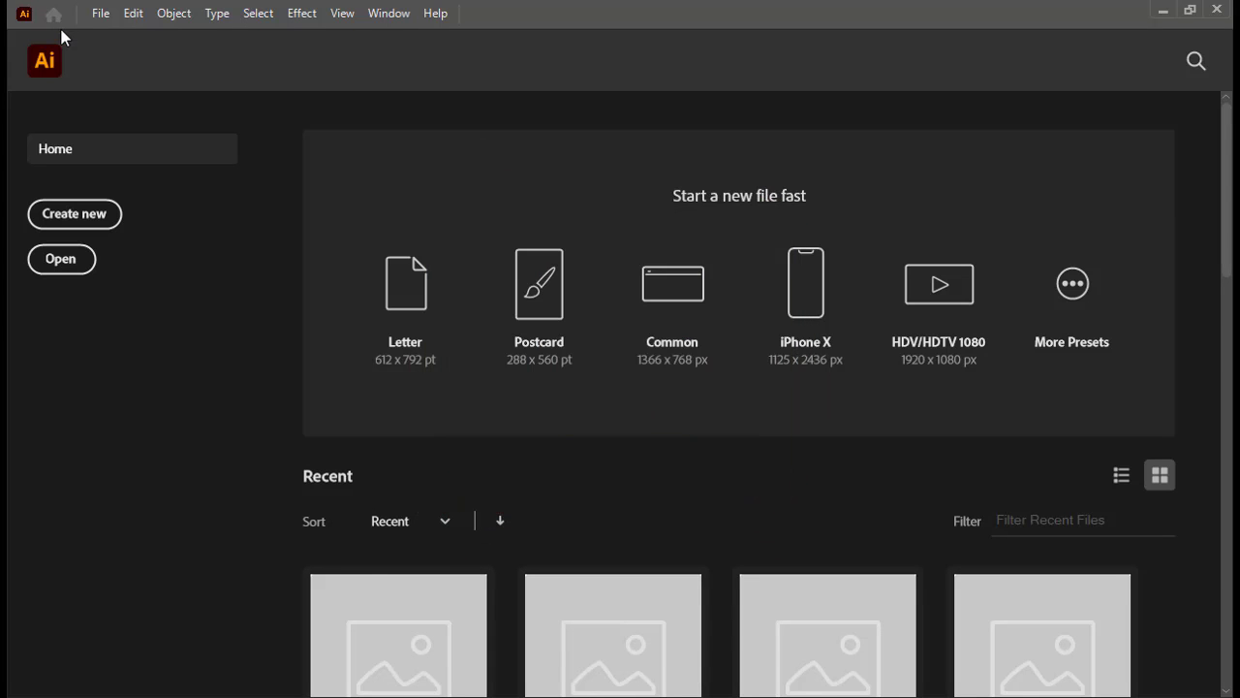
Step: Switch to Illustrator and open the files DOC 1.pdf through DOC 20.pdf together from the ILLUSTRATOR folder
{"action": "left_click", "coordinate": [100, 12]}
{"action": "left_click", "coordinate": [129, 77]}
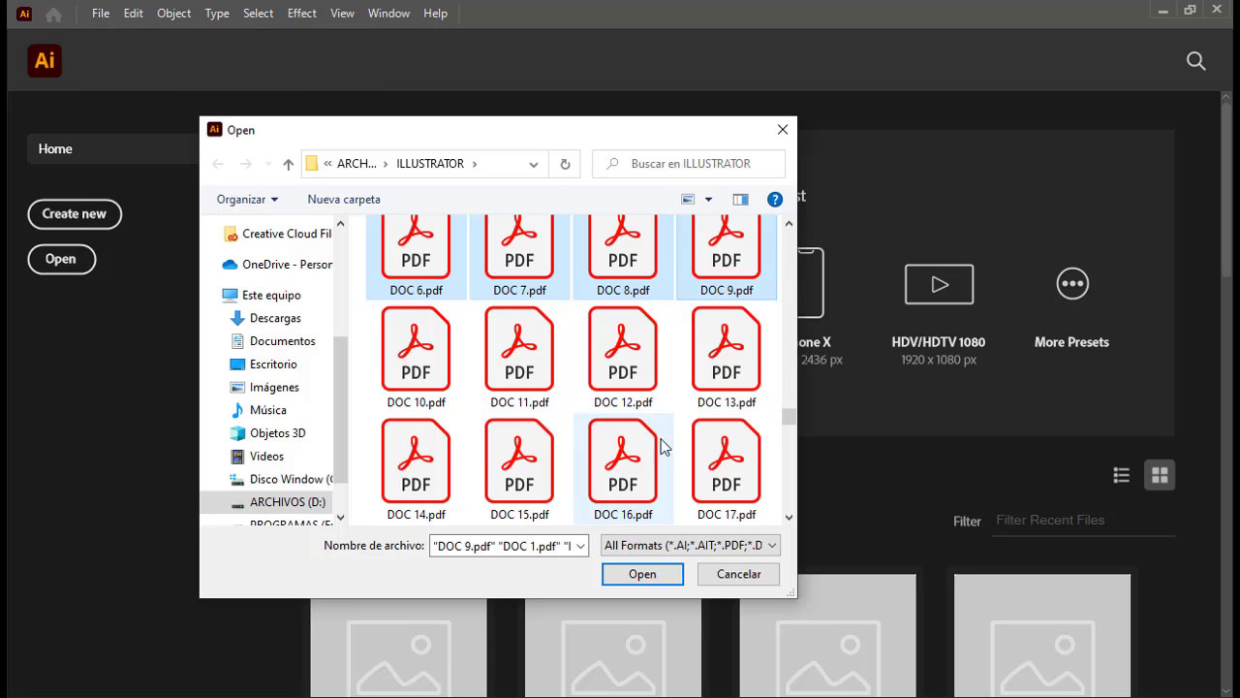
{"action": "left_click", "coordinate": [446, 373], "text": "ctrl"}
{"action": "left_click", "coordinate": [513, 371], "text": "ctrl"}
{"action": "left_click", "coordinate": [615, 366], "text": "ctrl"}
{"action": "left_click", "coordinate": [715, 365], "text": "ctrl"}
{"action": "left_click", "coordinate": [435, 465], "text": "ctrl"}
{"action": "left_click", "coordinate": [519, 460], "text": "ctrl"}
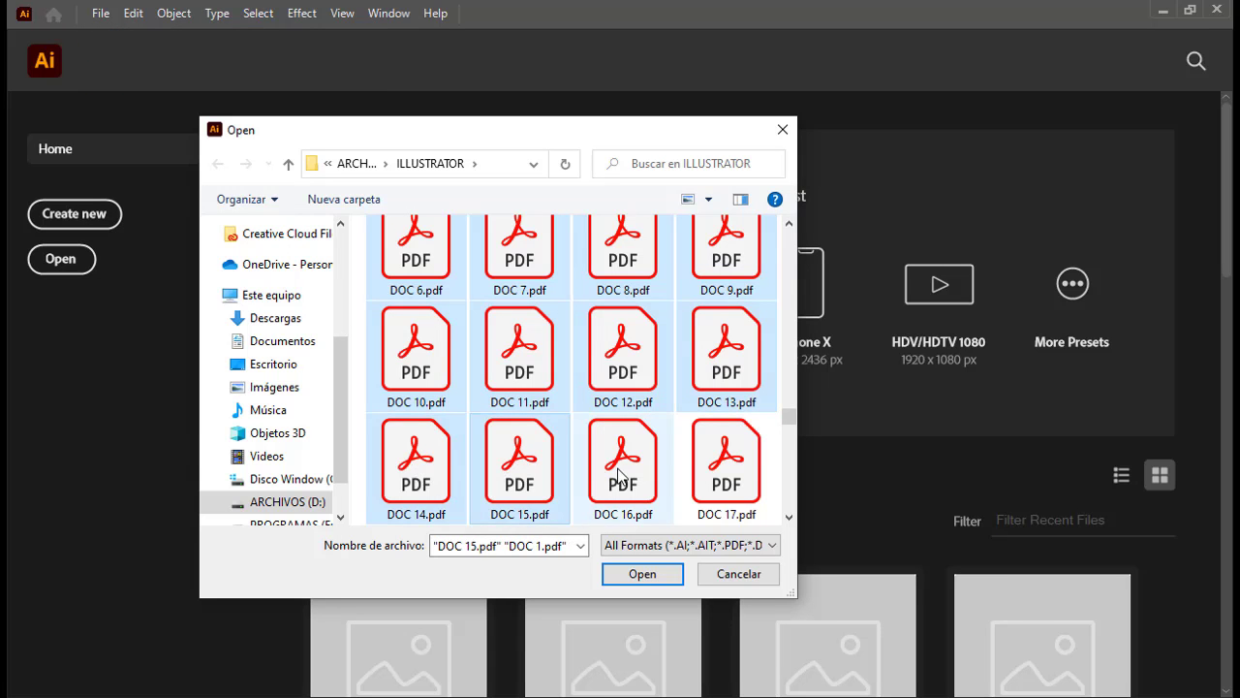
{"action": "left_click", "coordinate": [623, 460], "text": "ctrl"}
{"action": "left_click", "coordinate": [727, 460], "text": "ctrl"}
{"action": "scroll", "coordinate": [727, 455], "scroll_direction": "down", "scroll_amount": 1}
{"action": "left_click", "coordinate": [417, 441], "text": "ctrl"}
{"action": "left_click", "coordinate": [510, 444], "text": "ctrl"}
{"action": "left_click", "coordinate": [615, 458], "text": "ctrl"}
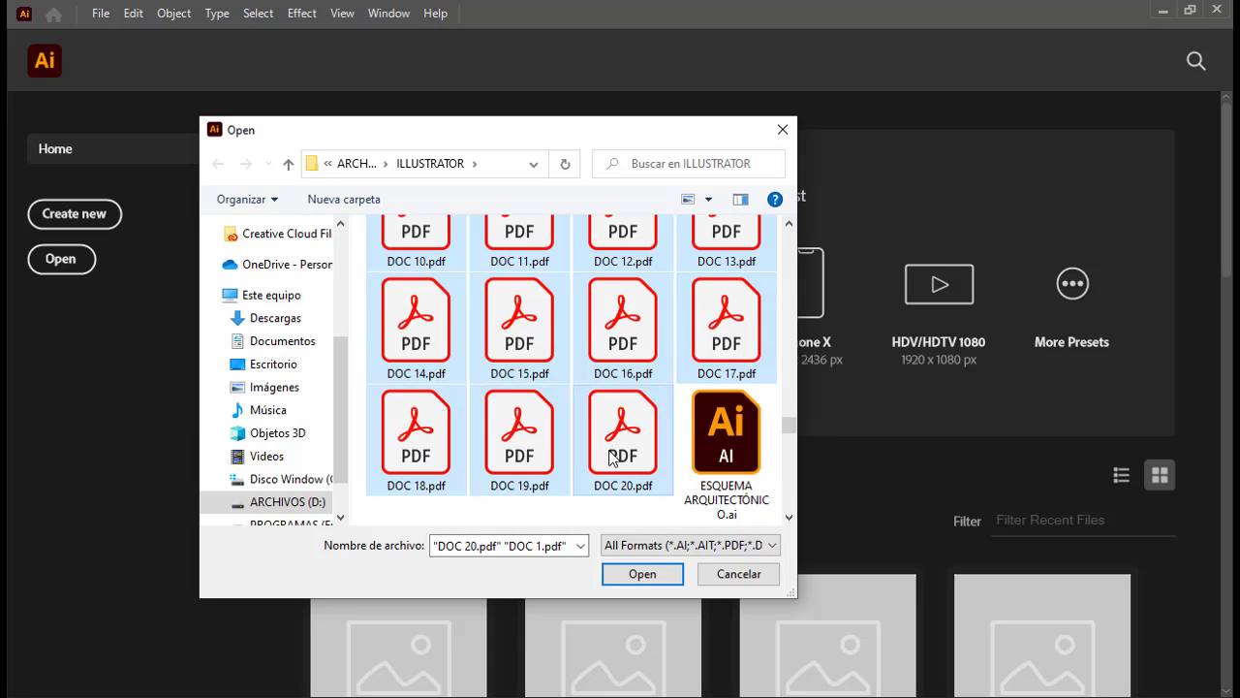
{"action": "left_click", "coordinate": [640, 575]}
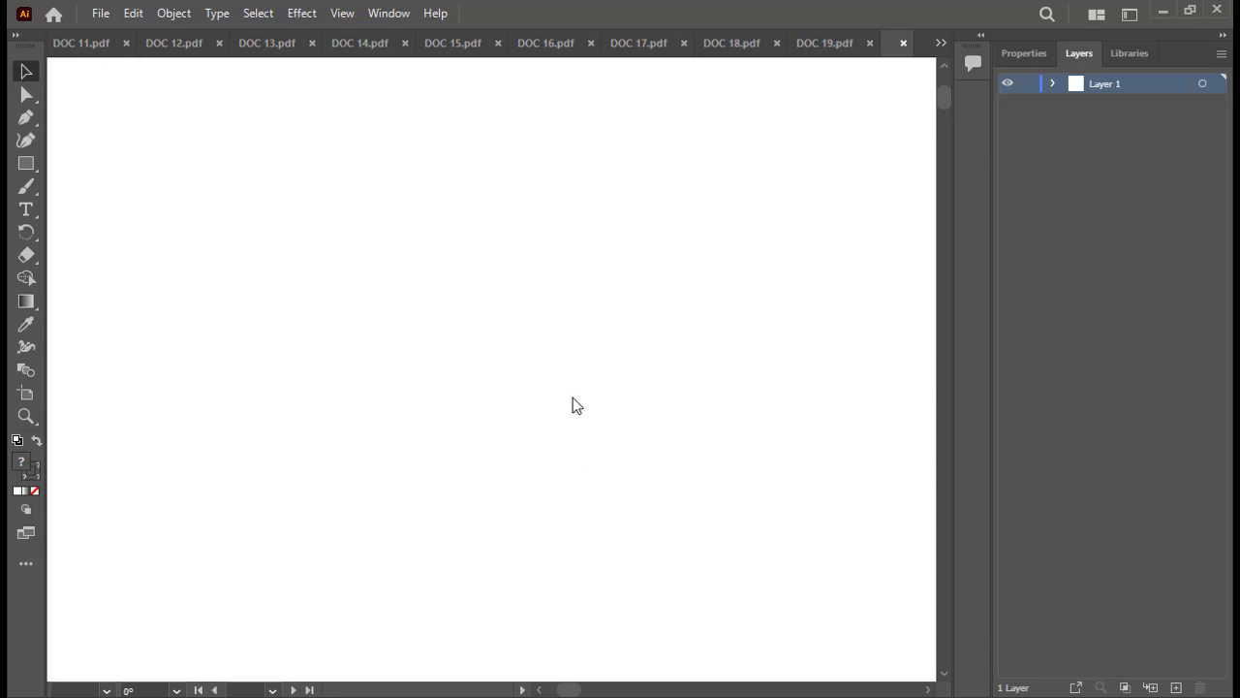
Step: In the DOC 1.pdf document, draw a rectangle about 8359 by 3808 px over most of the artboard
{"action": "left_click", "coordinate": [938, 45]}
{"action": "left_click", "coordinate": [1008, 47]}
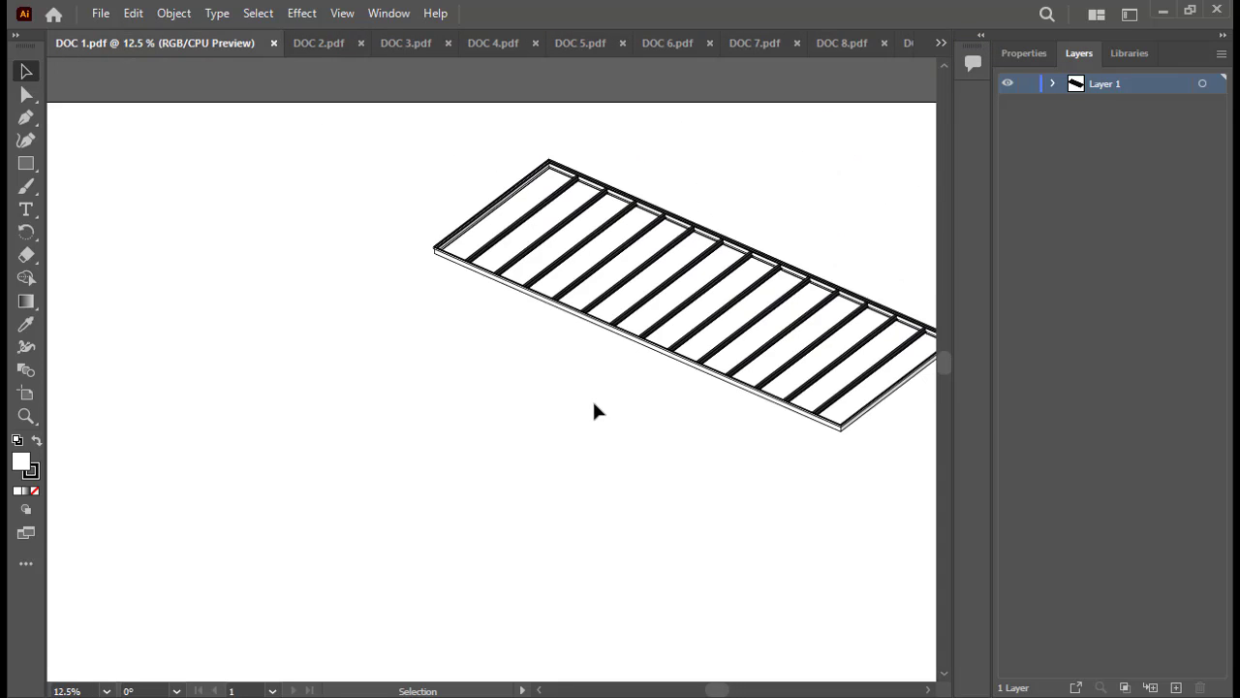
{"action": "key", "text": "ctrl+minus"}
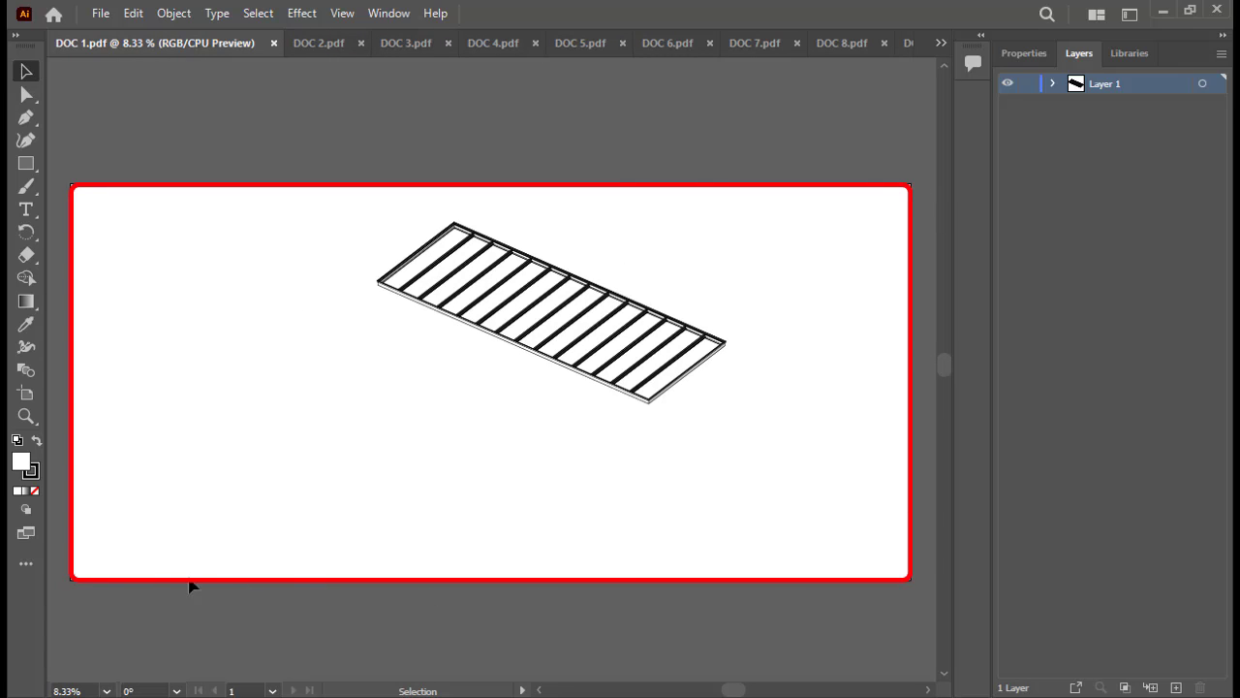
{"action": "left_click", "coordinate": [27, 164]}
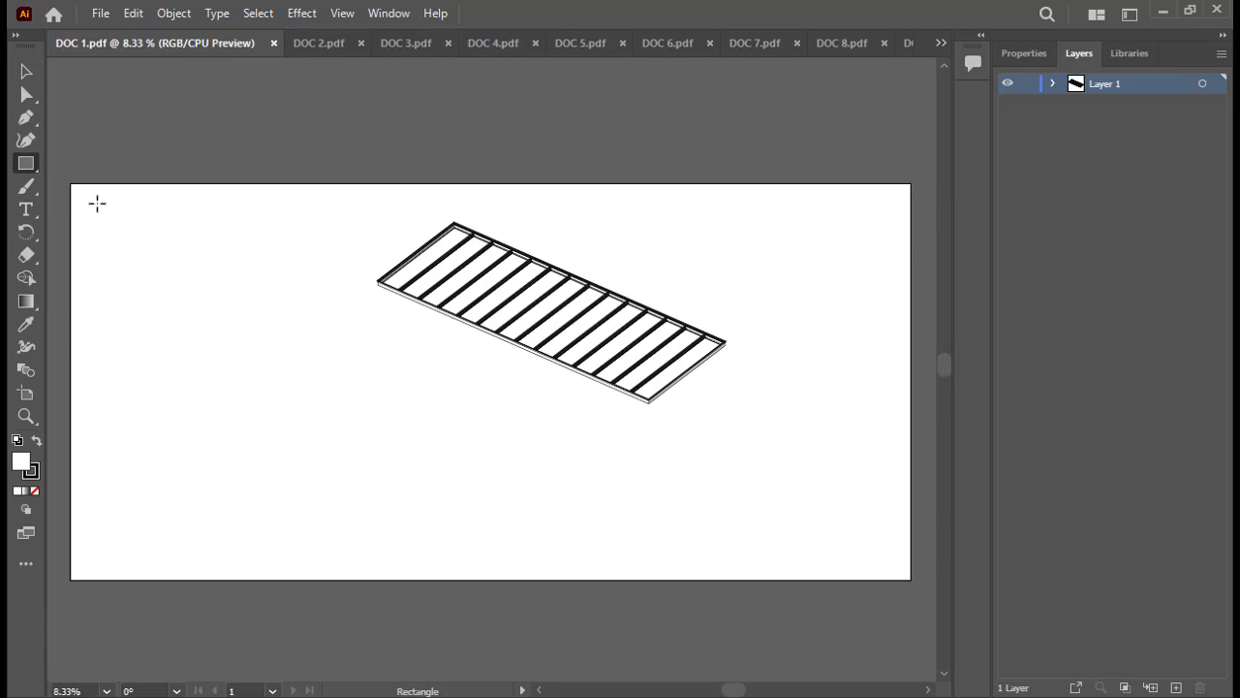
{"action": "left_click_drag", "start_coordinate": [97, 202], "coordinate": [894, 565]}
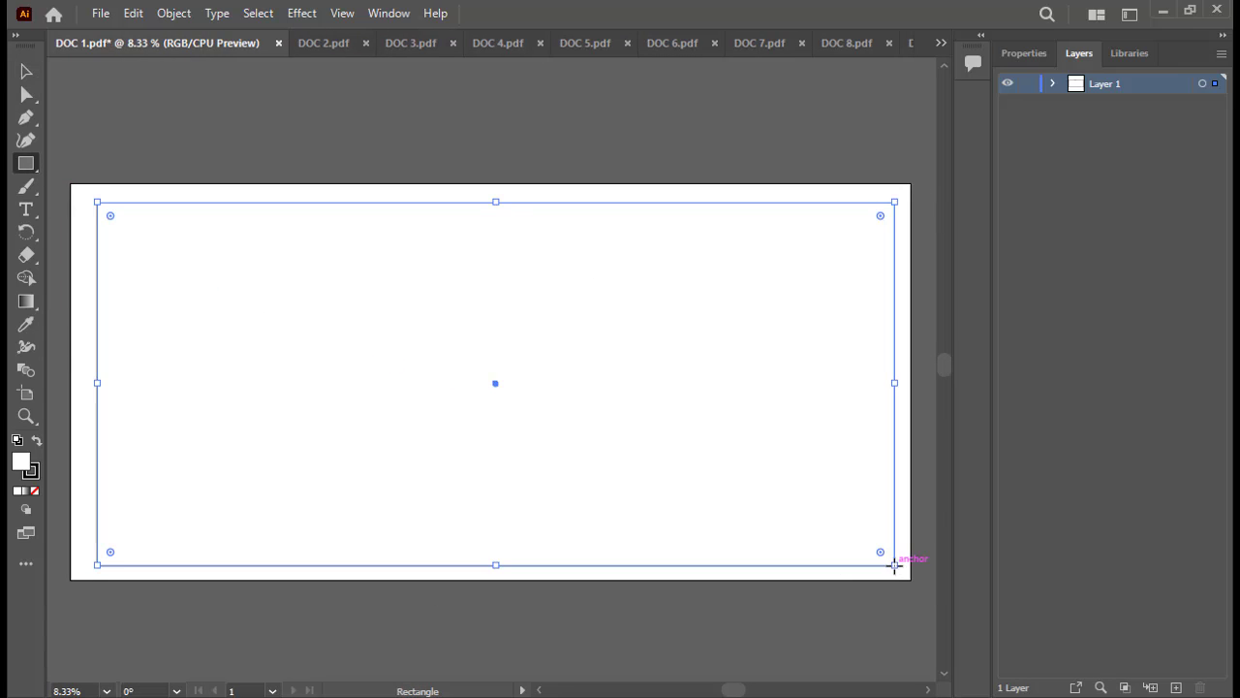
Step: Give the rectangle no fill and a 5 pt stroke
{"action": "left_click", "coordinate": [1019, 54]}
{"action": "left_click", "coordinate": [1010, 268]}
{"action": "left_click", "coordinate": [802, 333]}
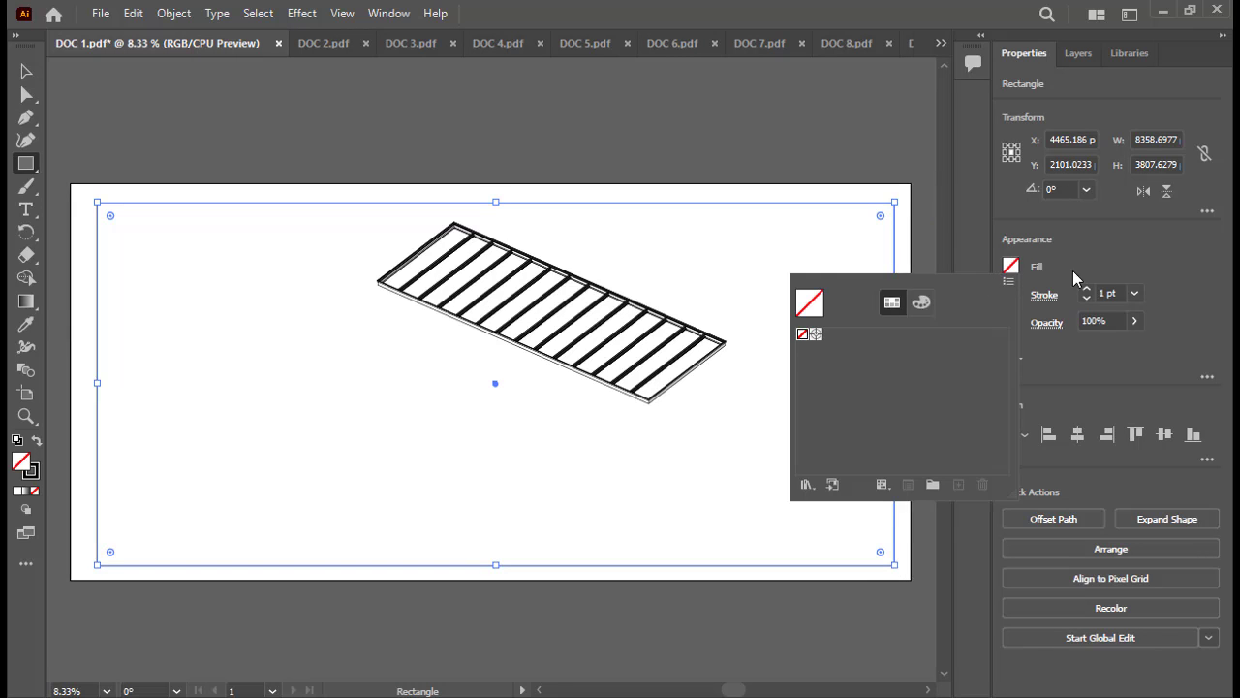
{"action": "left_click", "coordinate": [1088, 289]}
{"action": "left_click", "coordinate": [1087, 289]}
{"action": "left_click", "coordinate": [1087, 289]}
{"action": "left_click", "coordinate": [1087, 288]}
Step: Stretch the rectangle's four sides to the artboard edges, making it 8818 by 4159 px, and copy it
{"action": "key", "text": "v"}
{"action": "left_click_drag", "start_coordinate": [895, 382], "coordinate": [910, 383]}
{"action": "left_click_drag", "start_coordinate": [504, 201], "coordinate": [504, 182]}
{"action": "left_click_drag", "start_coordinate": [97, 374], "coordinate": [70, 374]}
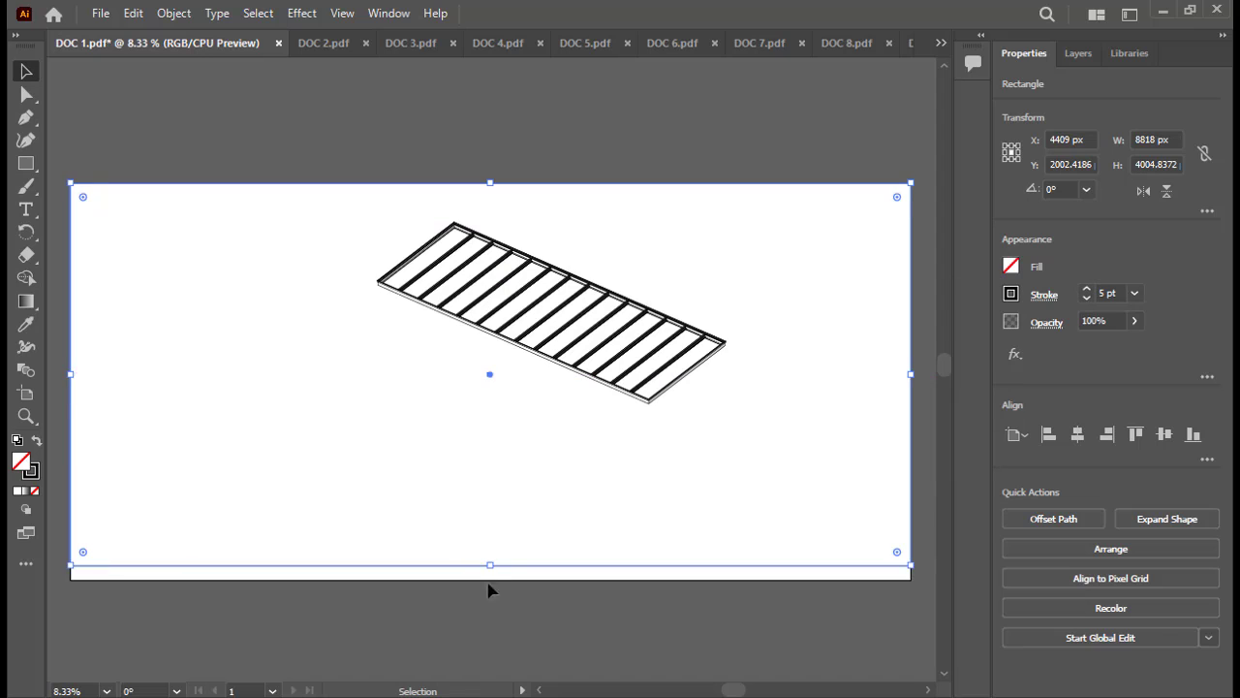
{"action": "left_click_drag", "start_coordinate": [490, 565], "coordinate": [490, 579]}
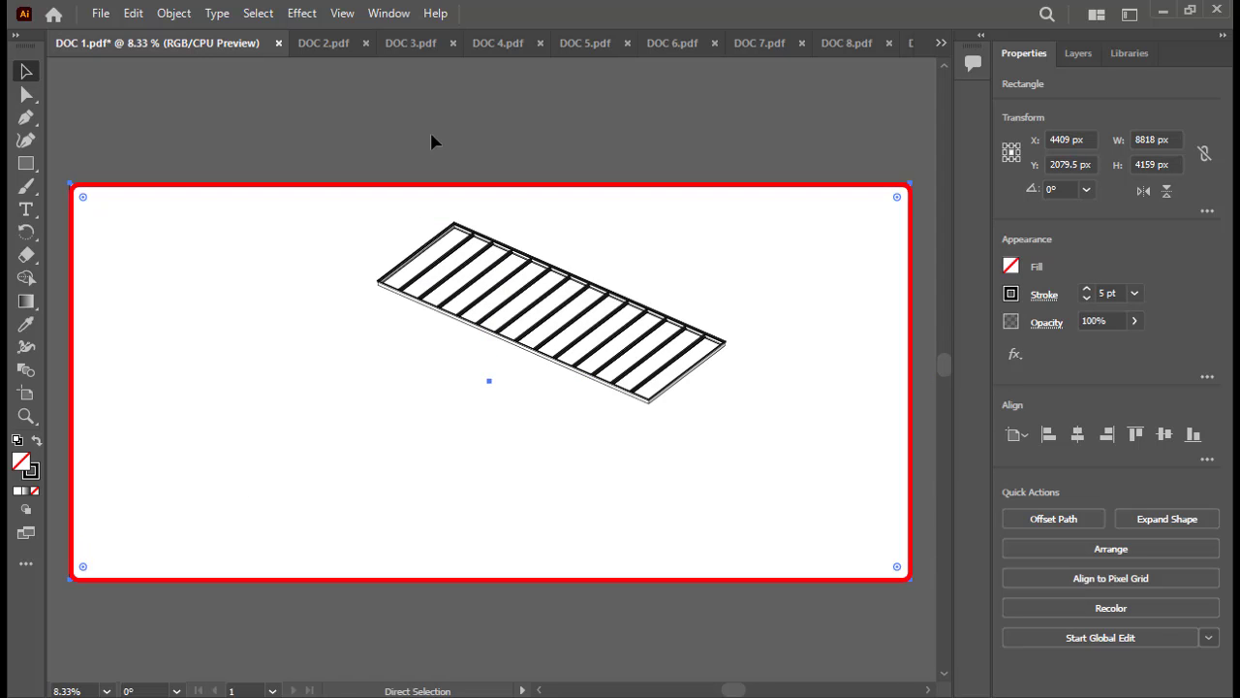
{"action": "key", "text": "ctrl+c"}
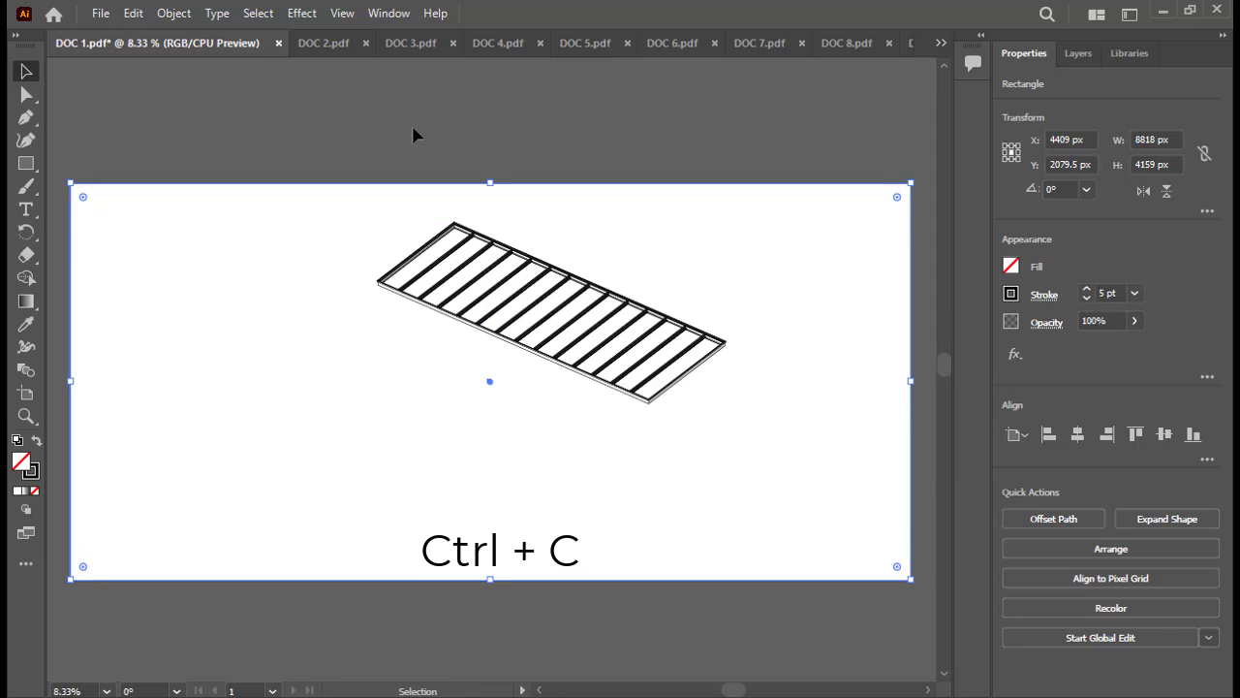
Step: Paste the copied frame rectangle into DOC 2.pdf and snap its upper-right corner to the artboard corner
{"action": "left_click", "coordinate": [324, 45]}
{"action": "scroll", "coordinate": [516, 303], "scroll_direction": "down", "scroll_amount": 7}
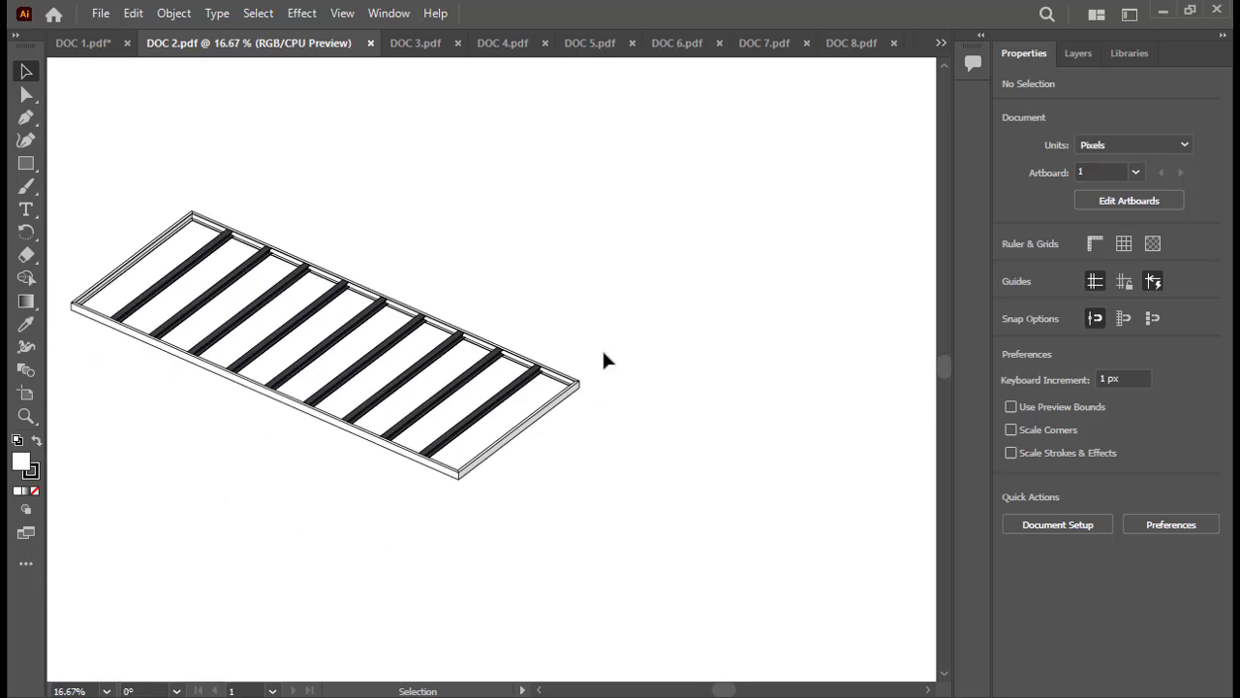
{"action": "key", "text": "ctrl+v"}
{"action": "scroll", "coordinate": [920, 168], "scroll_direction": "up", "scroll_amount": 8}
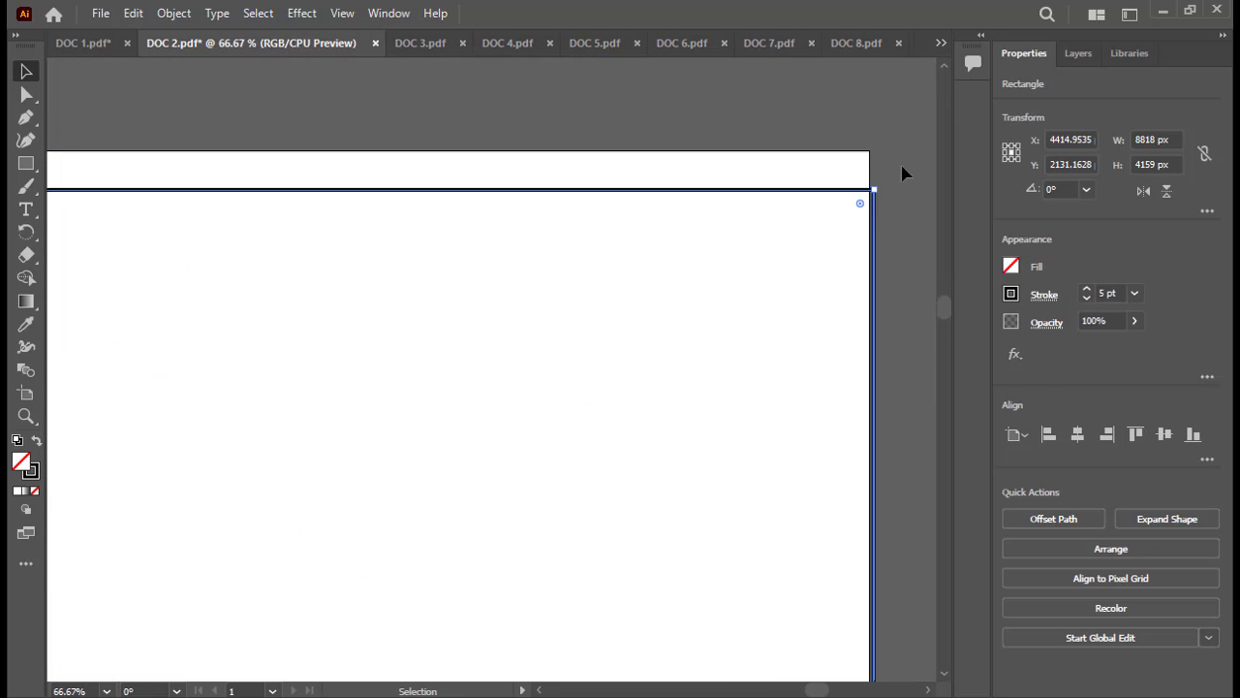
{"action": "left_click_drag", "start_coordinate": [833, 241], "coordinate": [825, 161]}
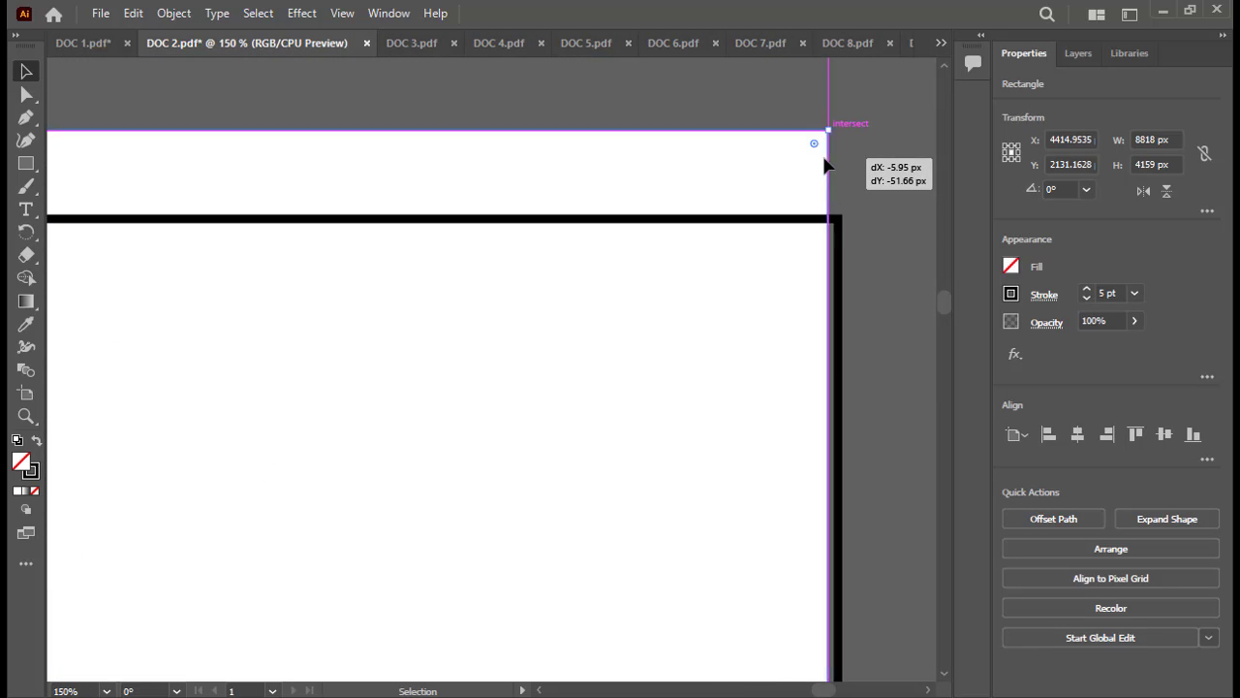
{"action": "scroll", "coordinate": [824, 161], "scroll_direction": "down", "scroll_amount": 8}
Step: Place the same frame rectangle in DOC 3.pdf and align it with the artboard edges
{"action": "left_click", "coordinate": [405, 43]}
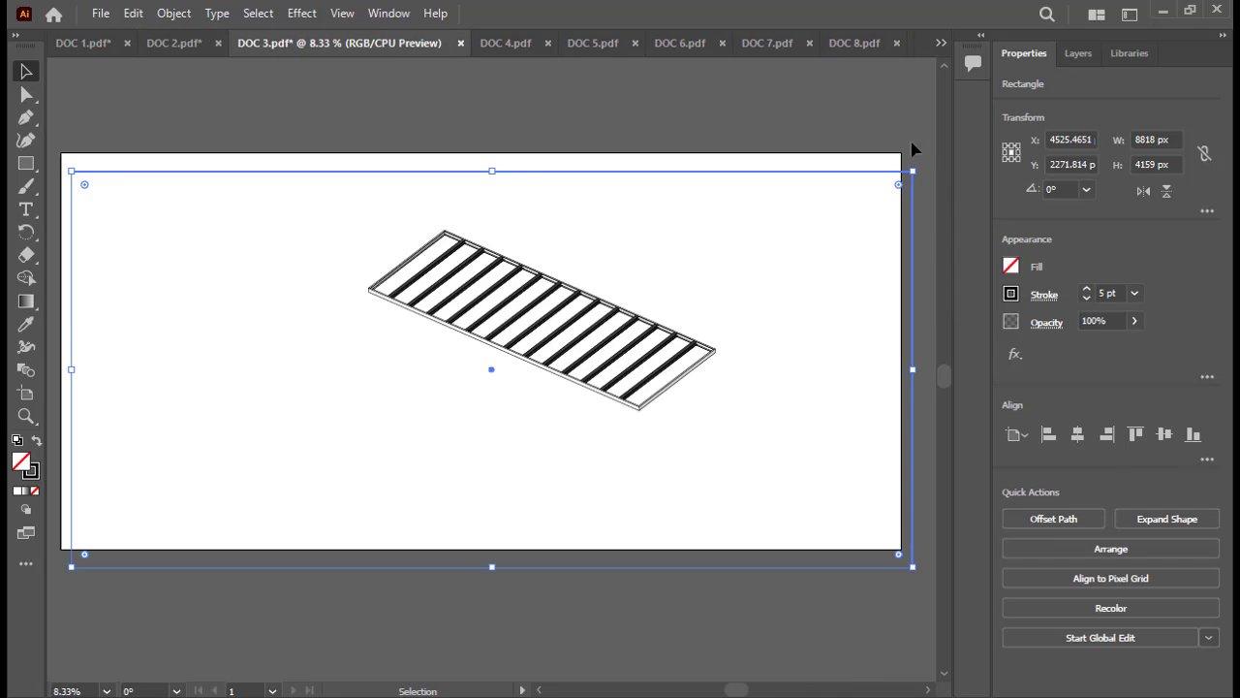
{"action": "scroll", "coordinate": [921, 246], "scroll_direction": "up", "scroll_amount": 5}
{"action": "left_click_drag", "start_coordinate": [918, 245], "coordinate": [853, 165]}
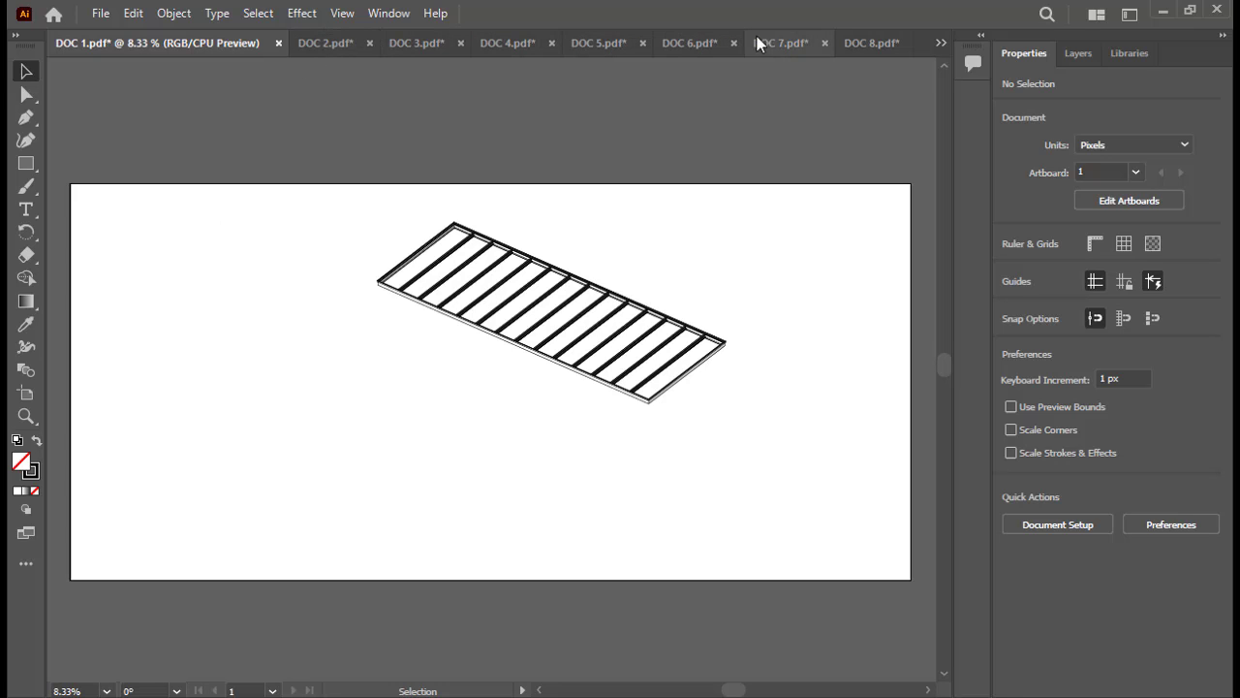
Step: Copy the framed drawing from DOC 2.pdf and paste it into a new layer of DOC 1.pdf
{"action": "left_click", "coordinate": [312, 45]}
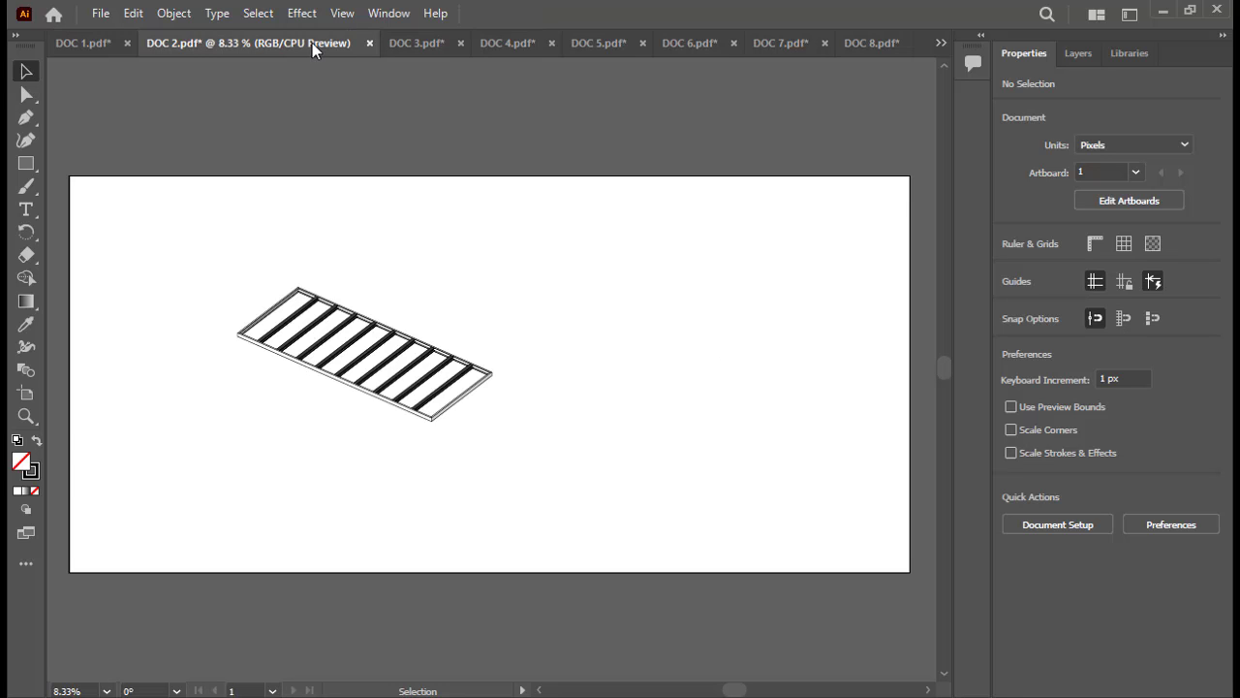
{"action": "left_click_drag", "start_coordinate": [923, 586], "coordinate": [70, 174]}
{"action": "key", "text": "ctrl+c"}
{"action": "left_click", "coordinate": [86, 44]}
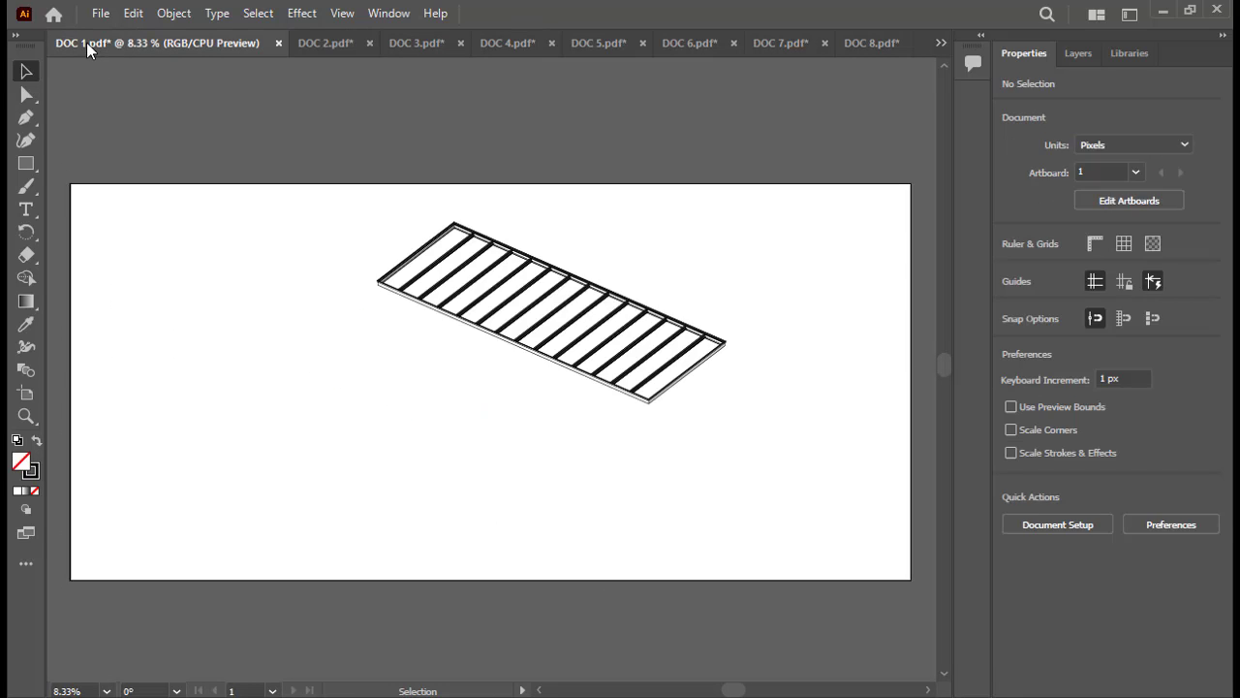
{"action": "left_click", "coordinate": [1076, 53]}
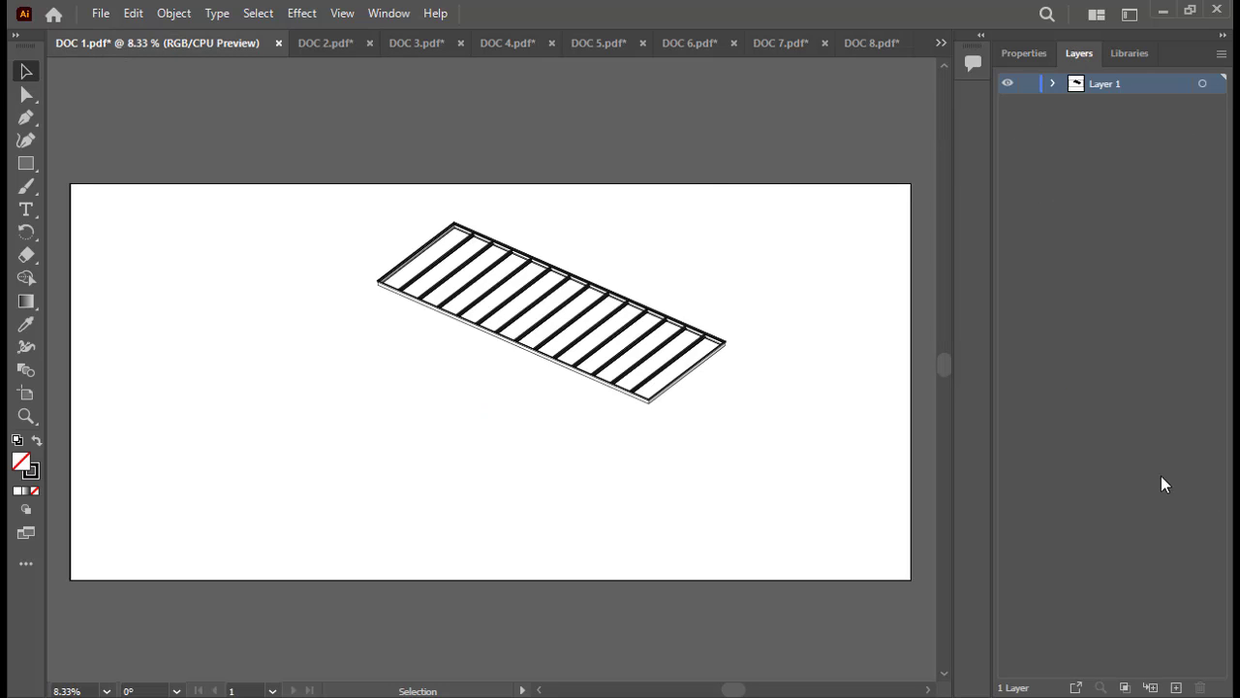
{"action": "left_click", "coordinate": [1178, 688]}
{"action": "key", "text": "ctrl+v"}
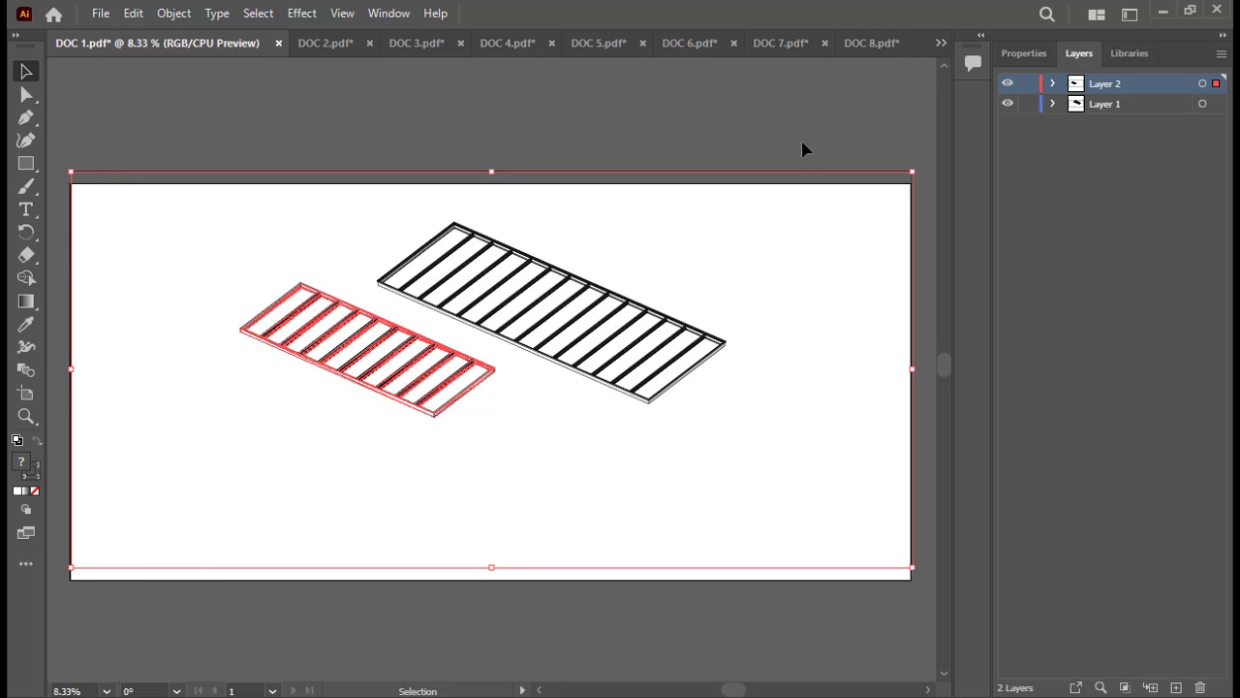
Step: Move the pasted DOC 2 drawing so that its frame coincides with the artboard frame of DOC 1.pdf
{"action": "scroll", "coordinate": [918, 161], "scroll_direction": "up", "scroll_amount": 8}
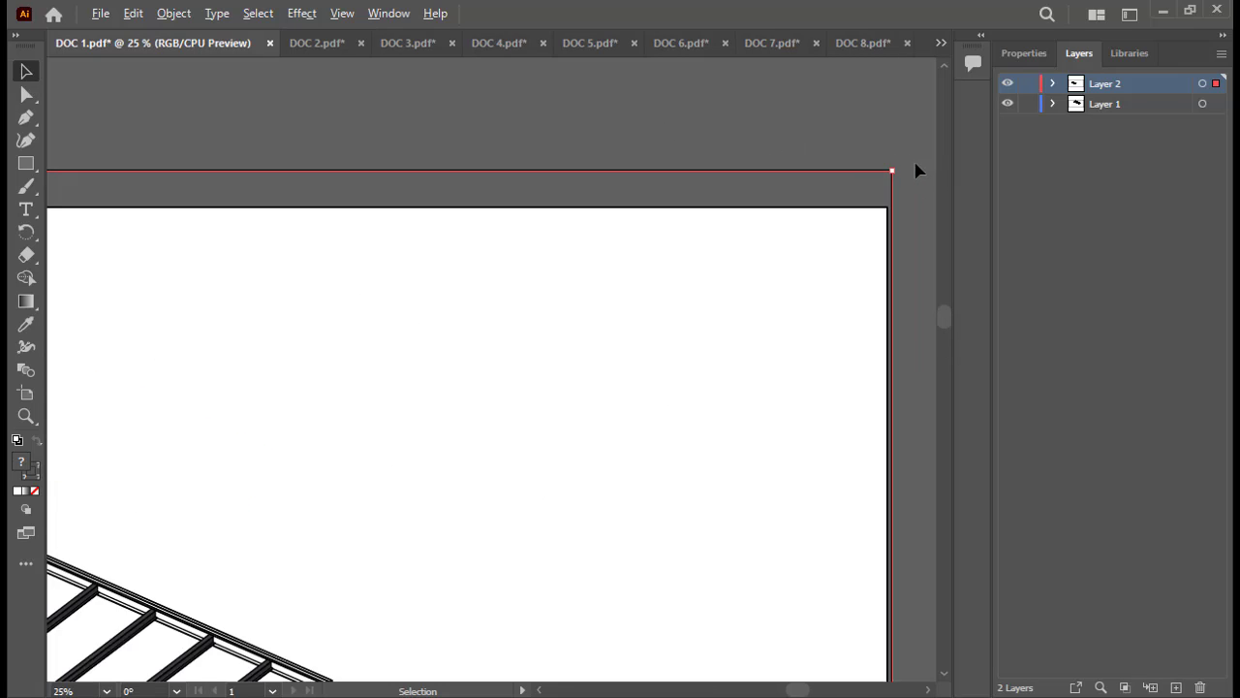
{"action": "left_click_drag", "start_coordinate": [855, 199], "coordinate": [805, 366]}
{"action": "key", "text": "ctrl+0"}
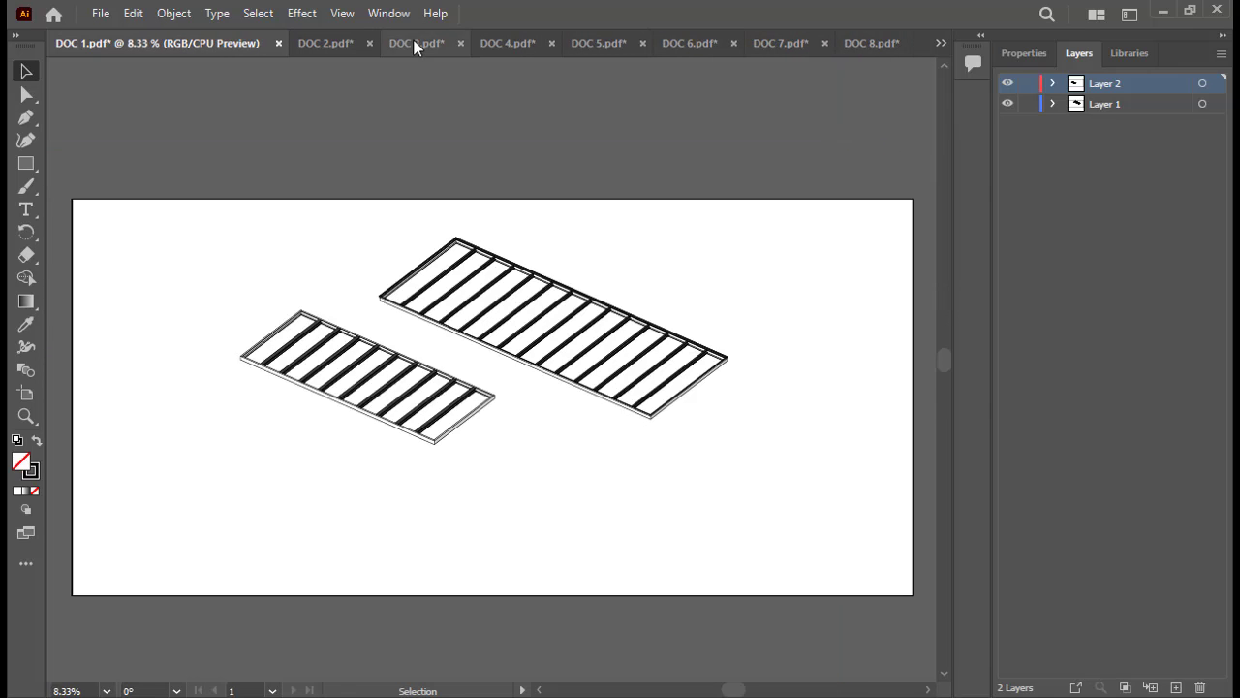
Step: Copy the framed drawing from DOC 3.pdf and paste it into a third layer of DOC 1.pdf
{"action": "left_click", "coordinate": [414, 42]}
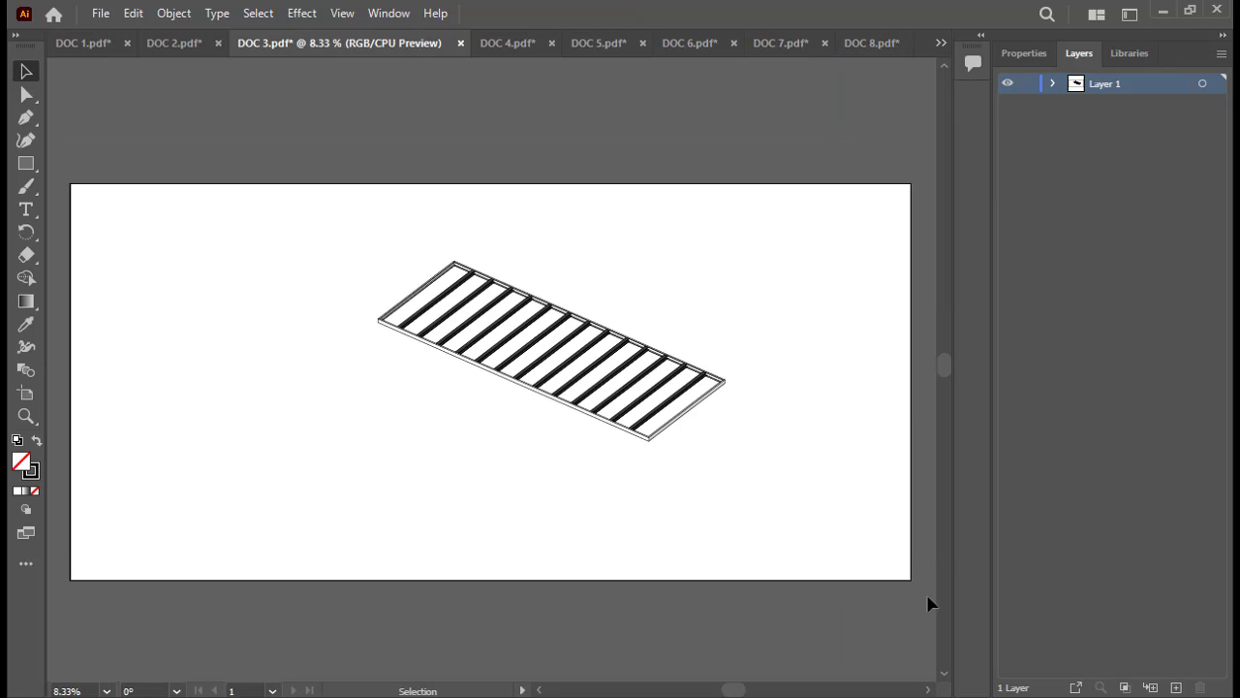
{"action": "left_click_drag", "start_coordinate": [559, 291], "coordinate": [64, 166]}
{"action": "key", "text": "ctrl+c"}
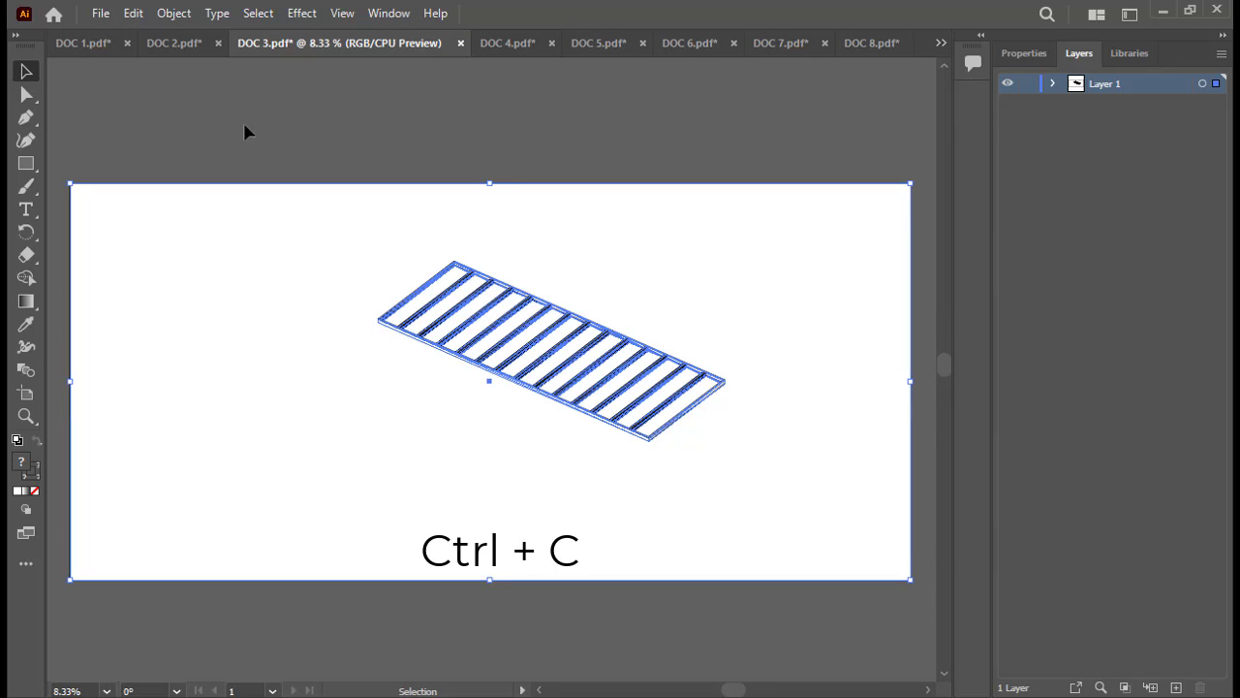
{"action": "left_click", "coordinate": [79, 43]}
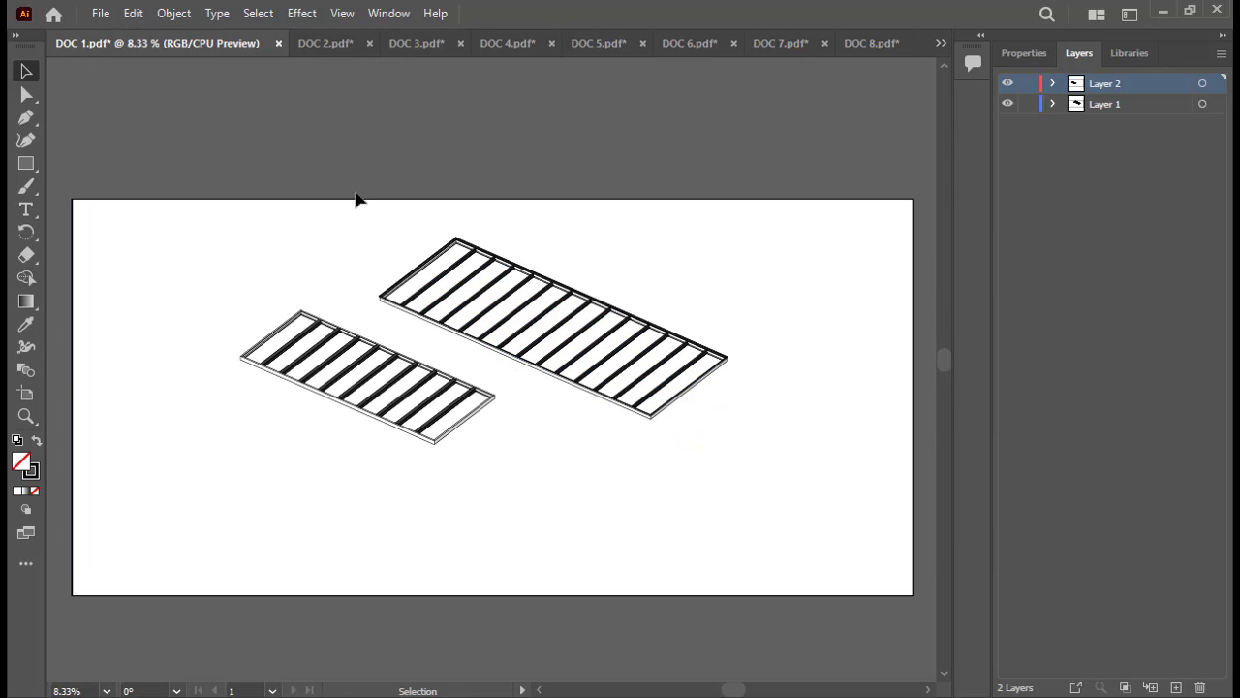
{"action": "left_click", "coordinate": [1176, 687]}
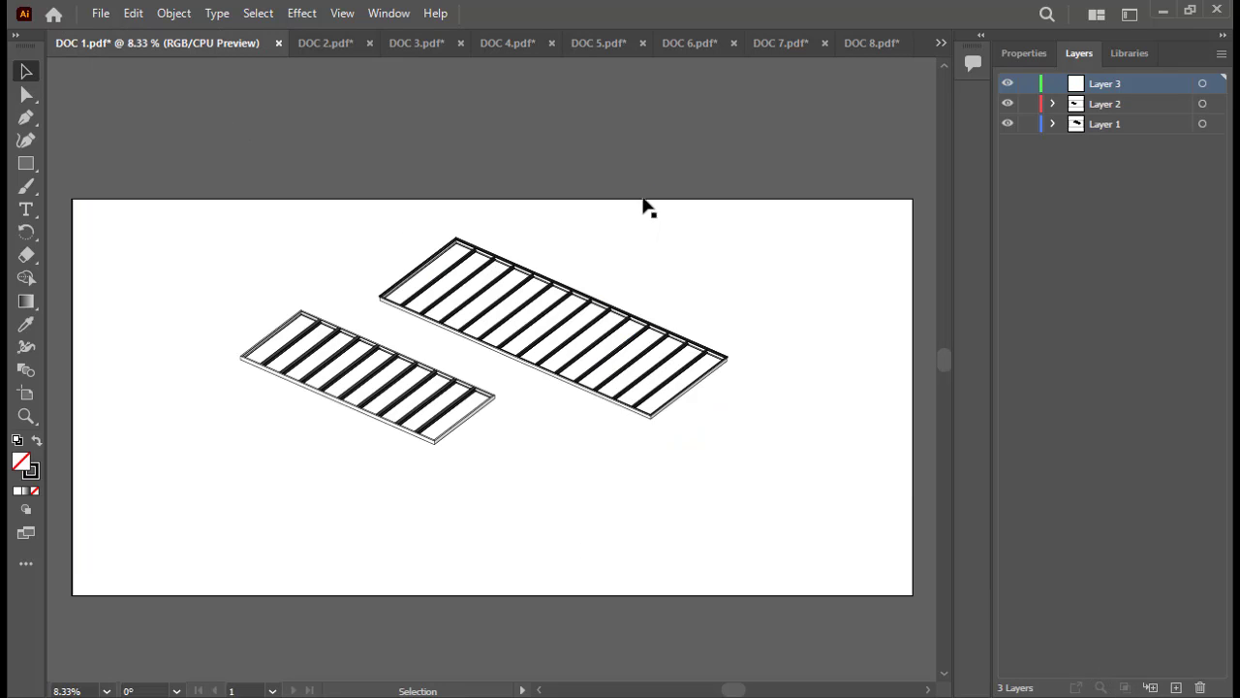
{"action": "key", "text": "ctrl+v"}
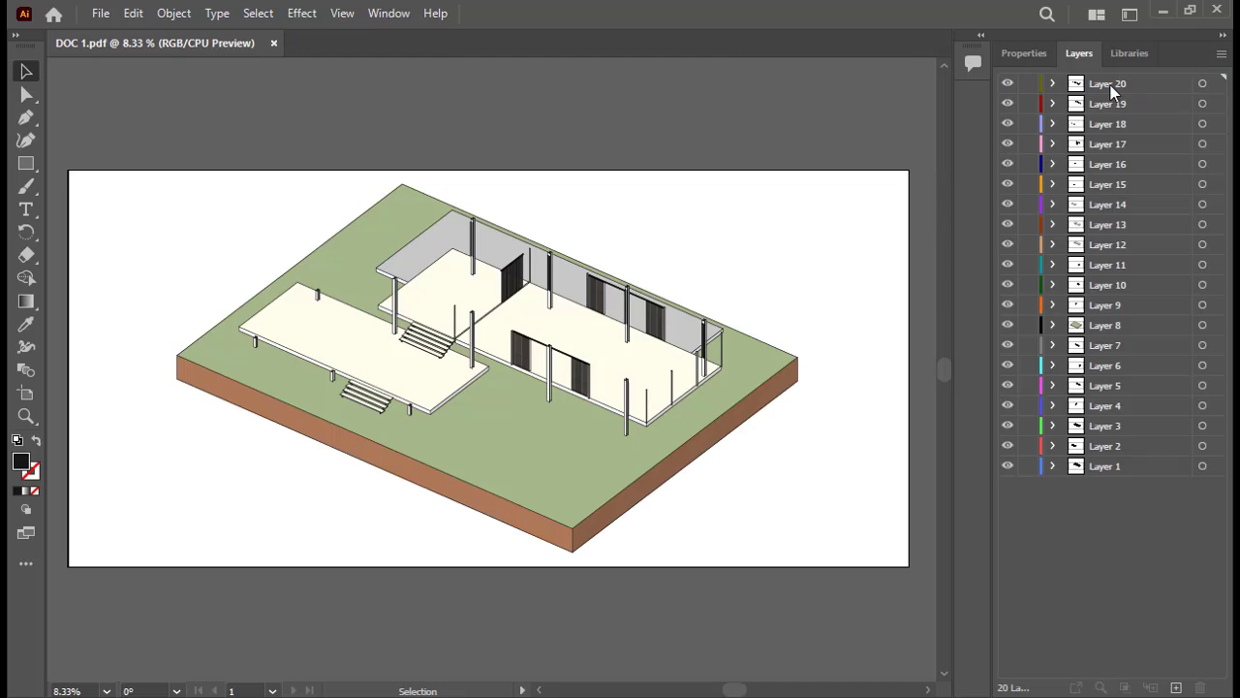
Step: Go through the combined document's layers one by one from Layer 13 down to Layer 1
{"action": "left_click", "coordinate": [1118, 224]}
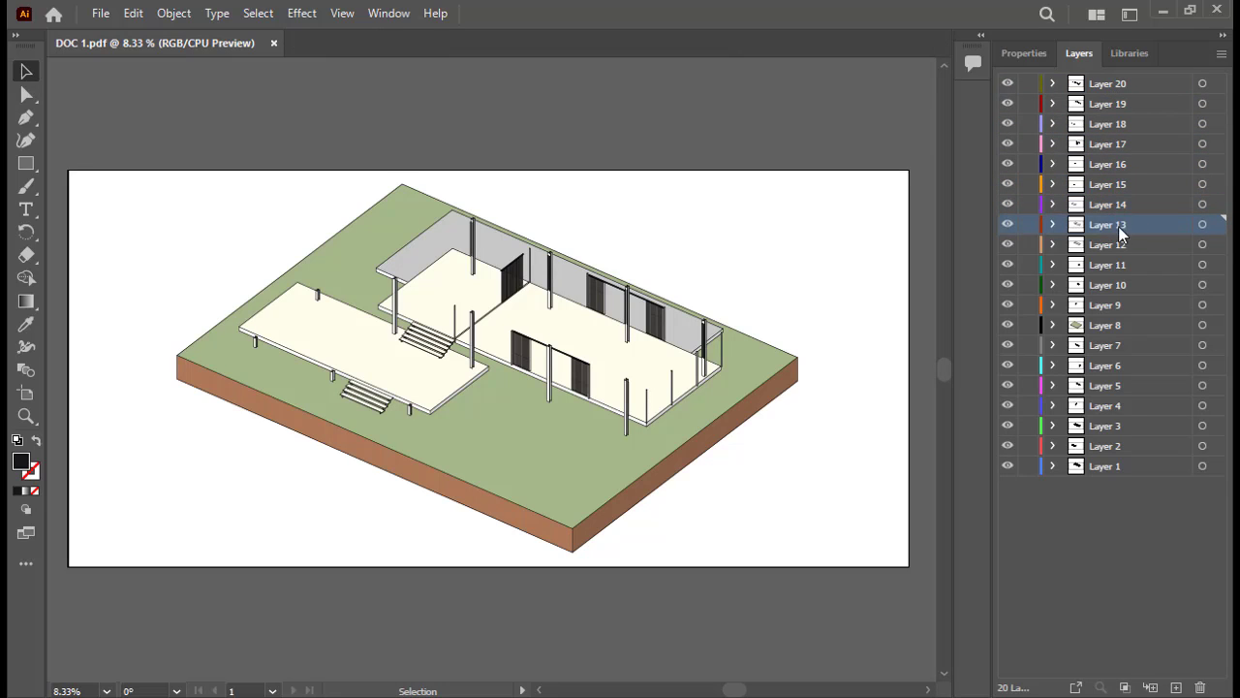
{"action": "left_click", "coordinate": [1117, 246]}
{"action": "left_click", "coordinate": [1115, 265]}
{"action": "left_click", "coordinate": [1115, 285]}
{"action": "left_click", "coordinate": [1113, 305]}
{"action": "left_click", "coordinate": [1113, 324]}
{"action": "left_click", "coordinate": [1111, 343]}
{"action": "left_click", "coordinate": [1114, 366]}
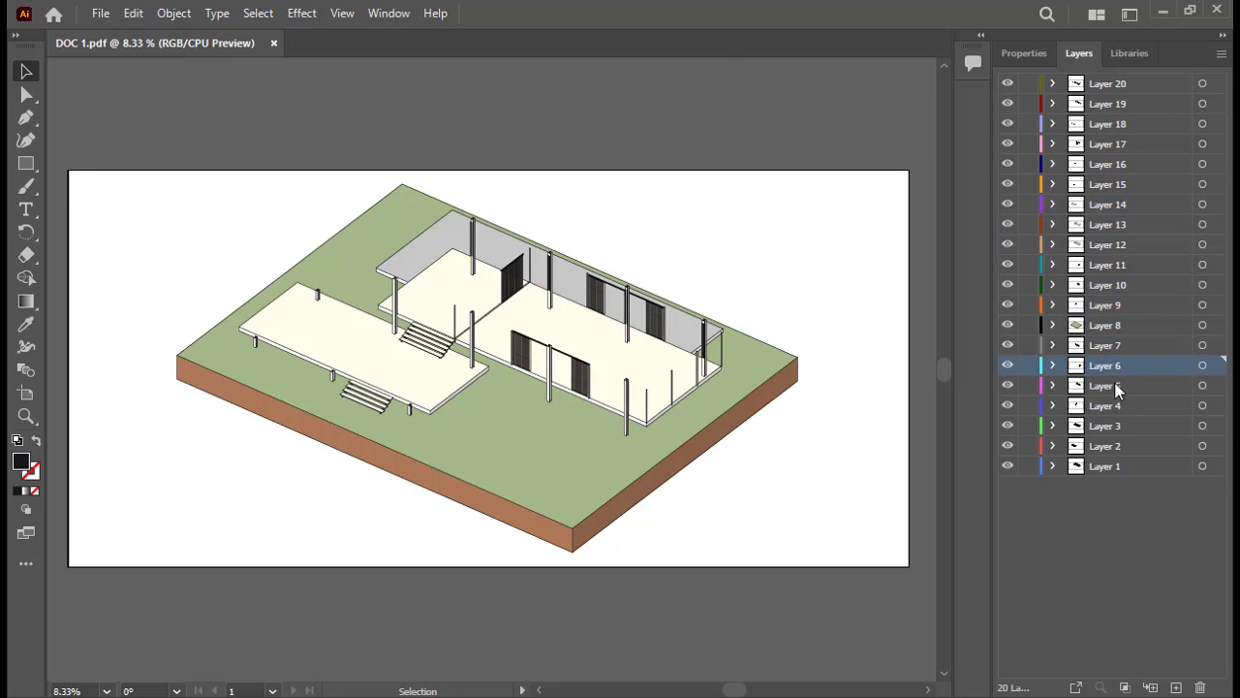
{"action": "left_click", "coordinate": [1116, 385]}
{"action": "left_click", "coordinate": [1115, 405]}
{"action": "left_click", "coordinate": [1116, 425]}
{"action": "left_click", "coordinate": [1119, 446]}
{"action": "left_click", "coordinate": [1114, 466]}
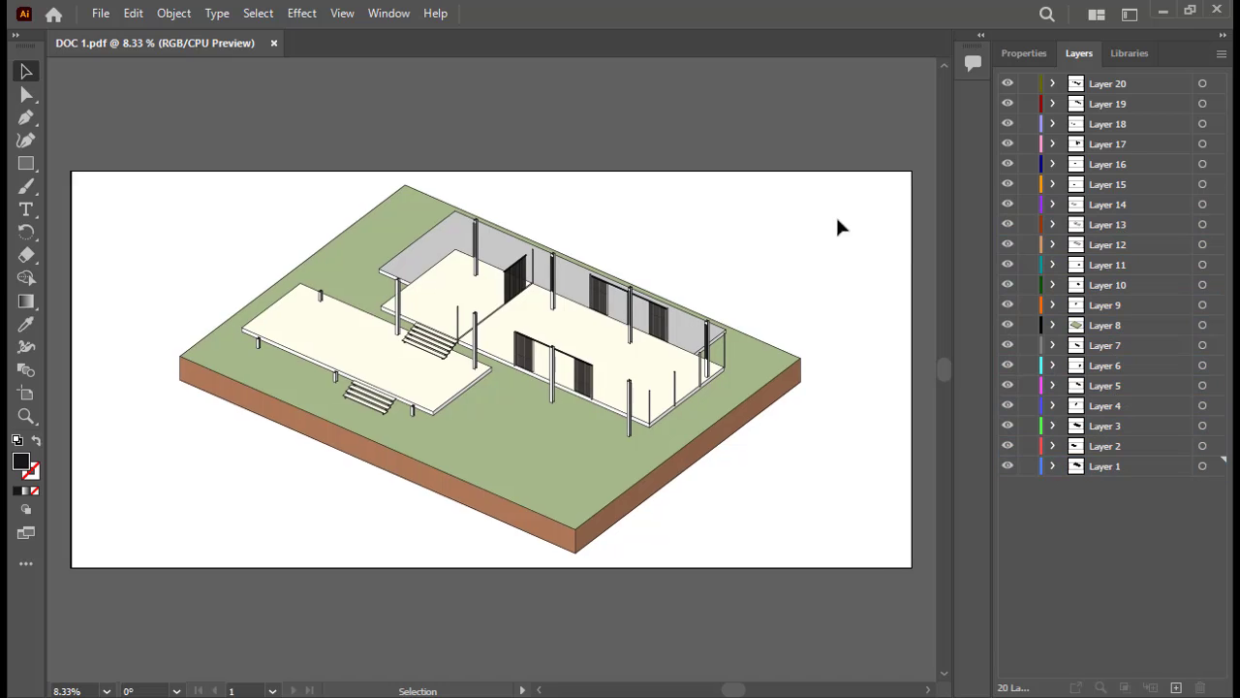
Step: Select the frame rectangles of all 20 layers together and delete them
{"action": "left_click_drag", "start_coordinate": [837, 219], "coordinate": [771, 124]}
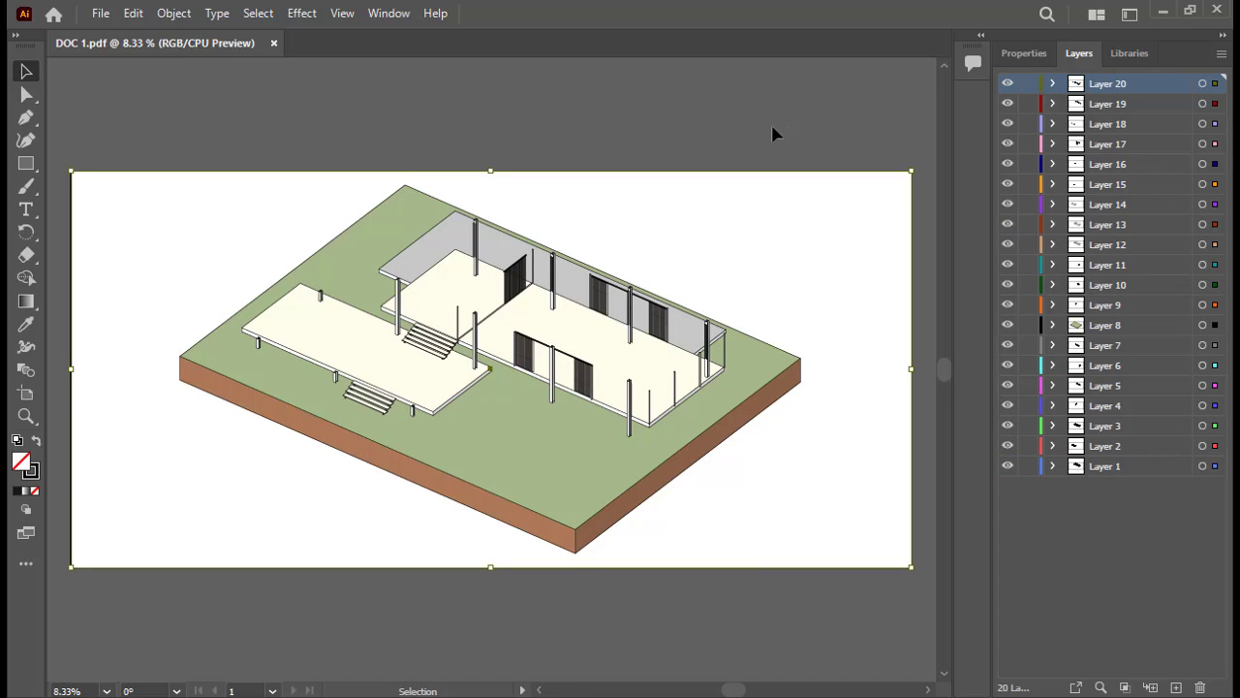
{"action": "key", "text": "Delete"}
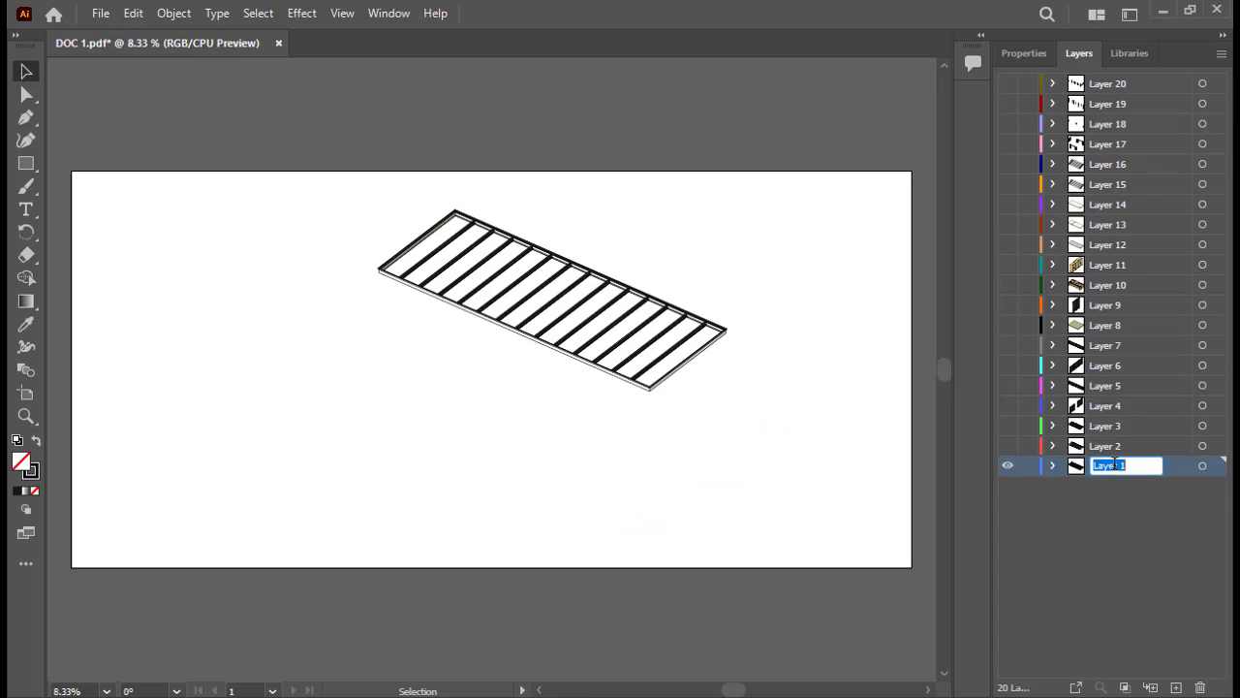
Step: Rename Layer 1 as VIGA 3, then show Layer 2 and rename it as VIGA 1
{"action": "type", "text": "VIGA 3"}
{"action": "key", "text": "Return"}
{"action": "left_click", "coordinate": [1008, 445]}
{"action": "double_click", "coordinate": [1104, 446]}
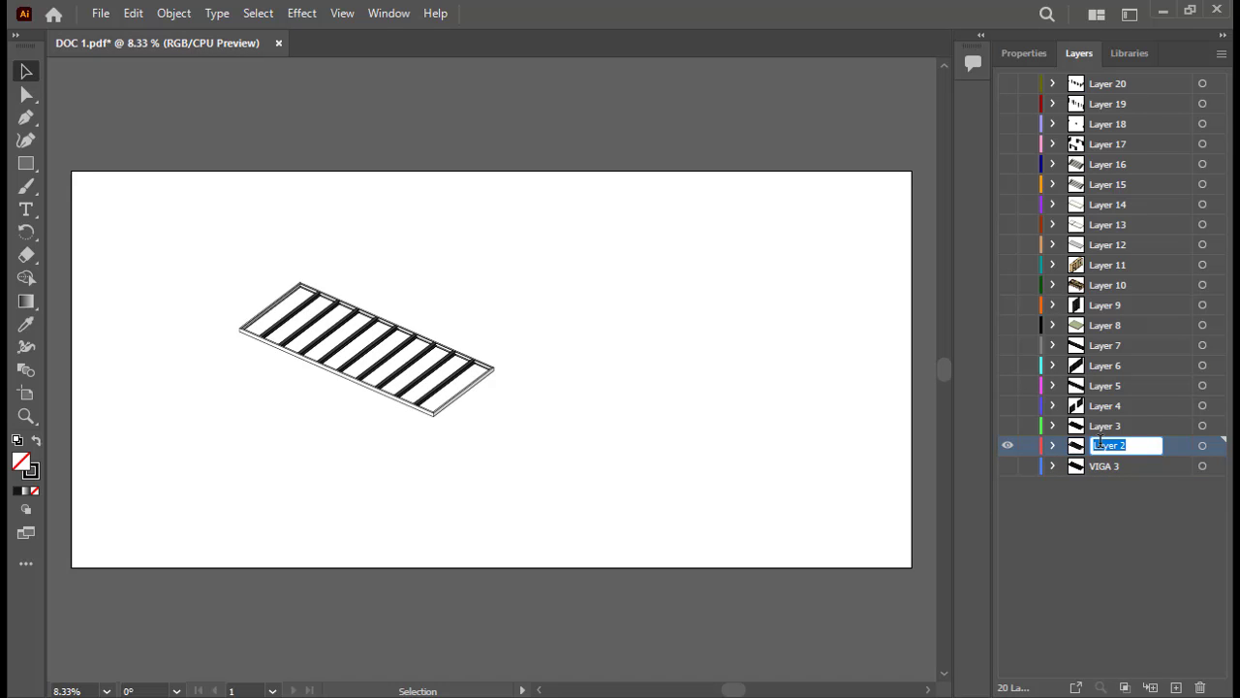
{"action": "type", "text": "VIGA 1"}
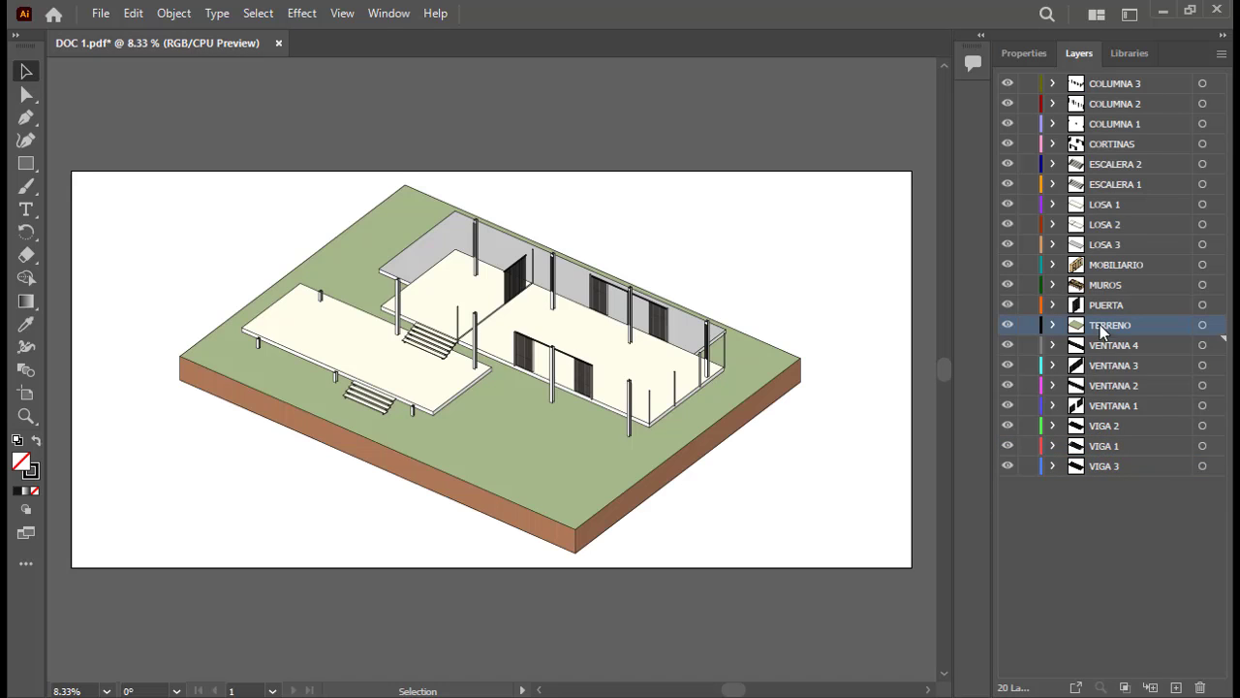
Step: Reorder the layers to follow the building's assembly, with TERRENO at the bottom, COLUMNA 2 below VIGA 2 and LOSA 3 on top
{"action": "left_click_drag", "start_coordinate": [1099, 324], "coordinate": [1107, 477]}
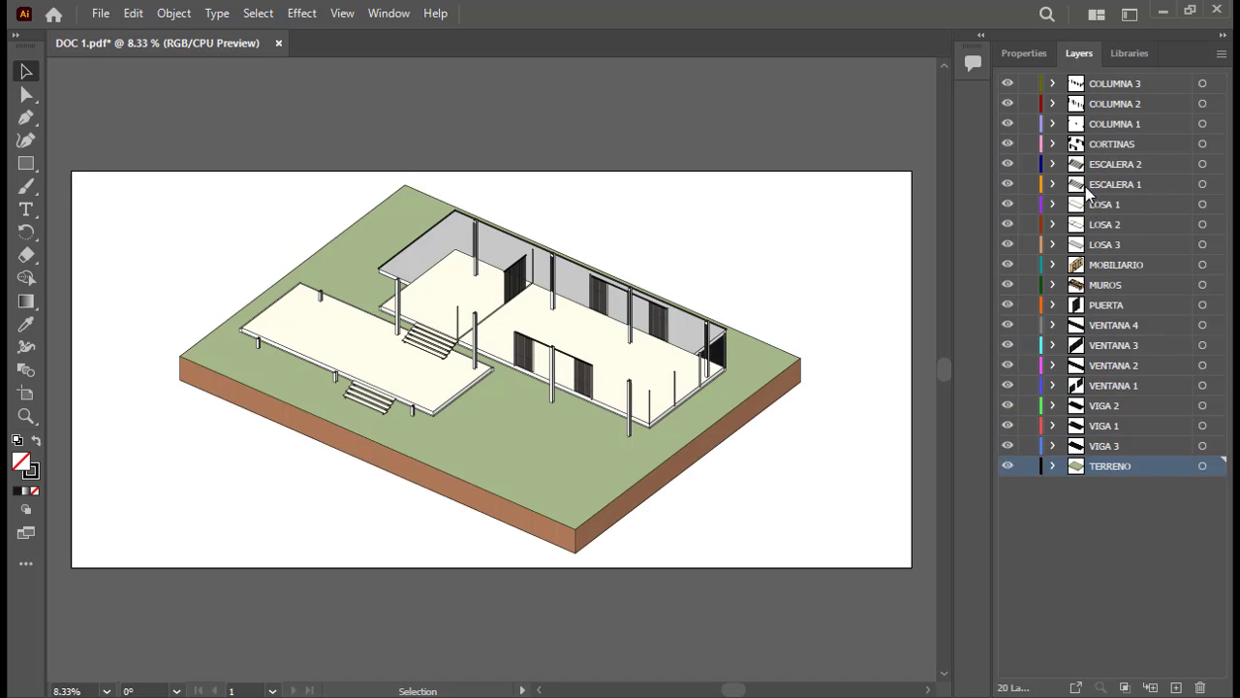
{"action": "left_click_drag", "start_coordinate": [1114, 125], "coordinate": [1114, 454]}
{"action": "left_click_drag", "start_coordinate": [1115, 103], "coordinate": [1114, 415]}
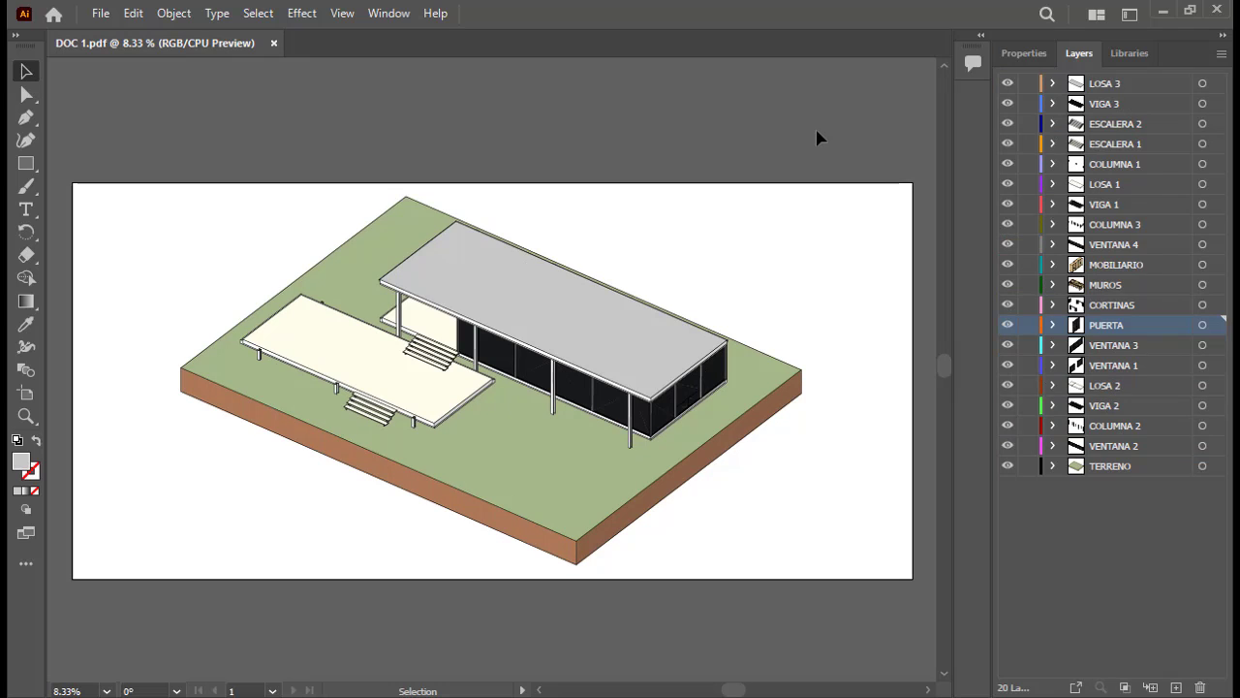
Step: Save the document as AXONOMETRÍA EXPLOTADA in Adobe Illustrator (*.AI) format in the ILLUSTRATOR folder
{"action": "left_click", "coordinate": [100, 14]}
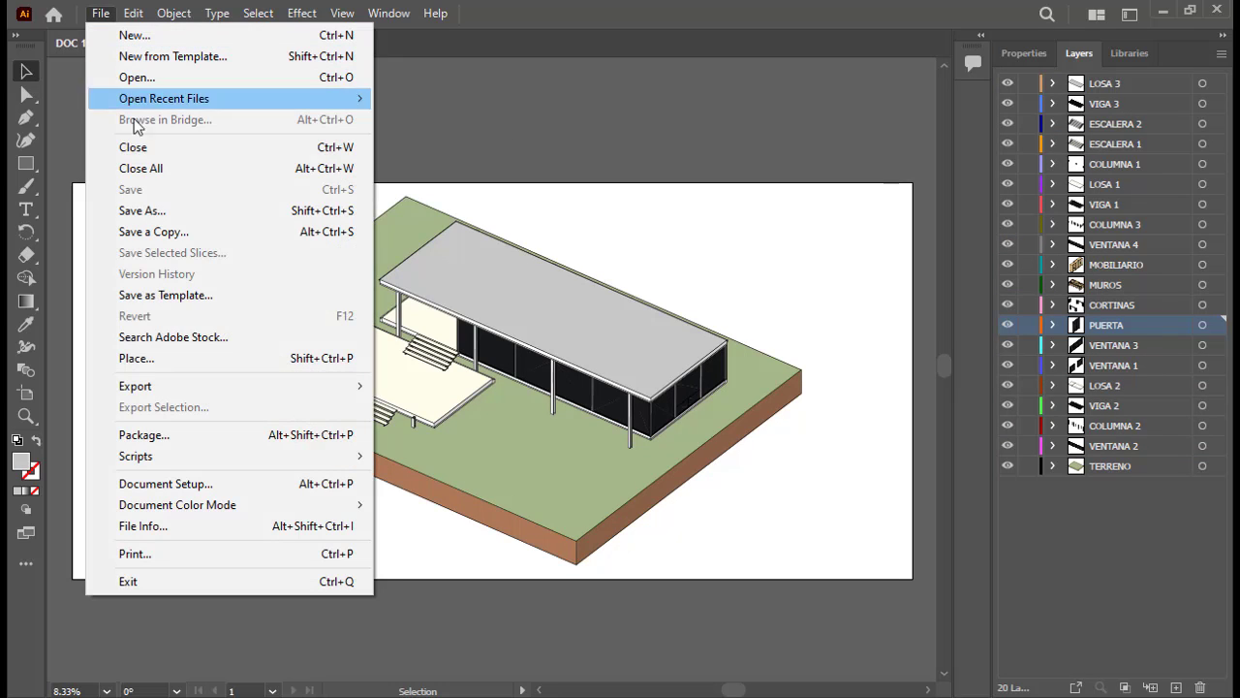
{"action": "left_click", "coordinate": [165, 210]}
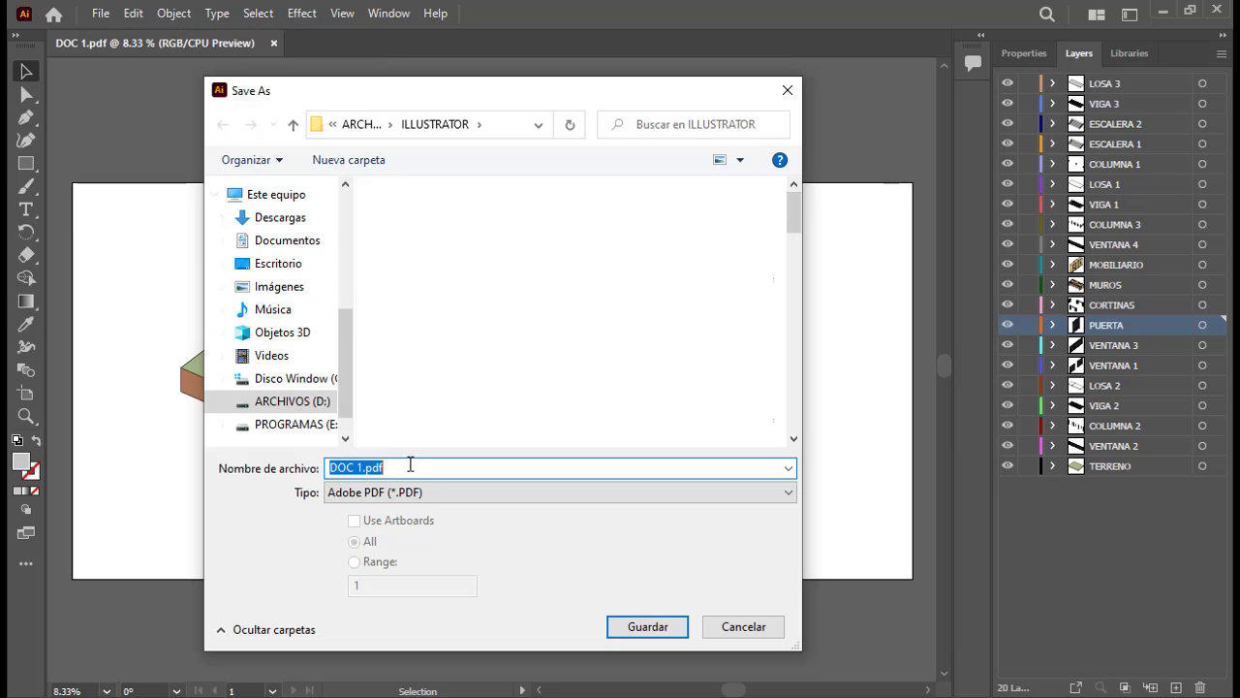
{"action": "type", "text": "AXONOMETRÍA EXPLOTADA"}
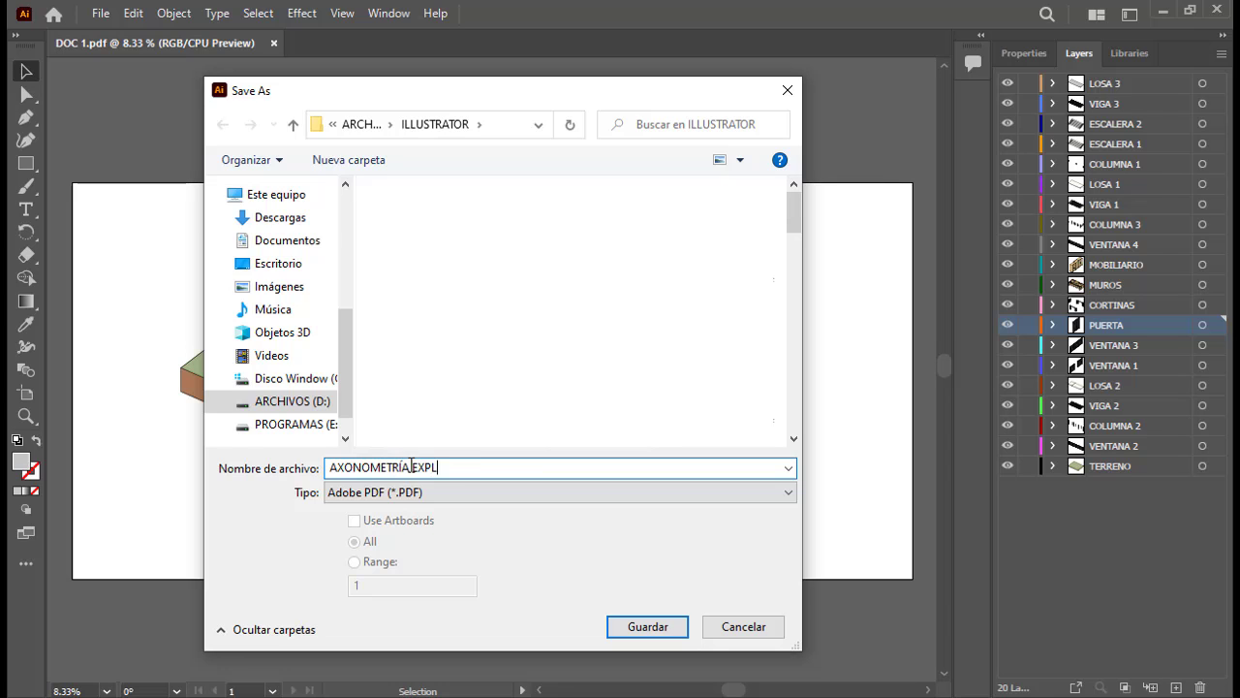
{"action": "left_click", "coordinate": [389, 494]}
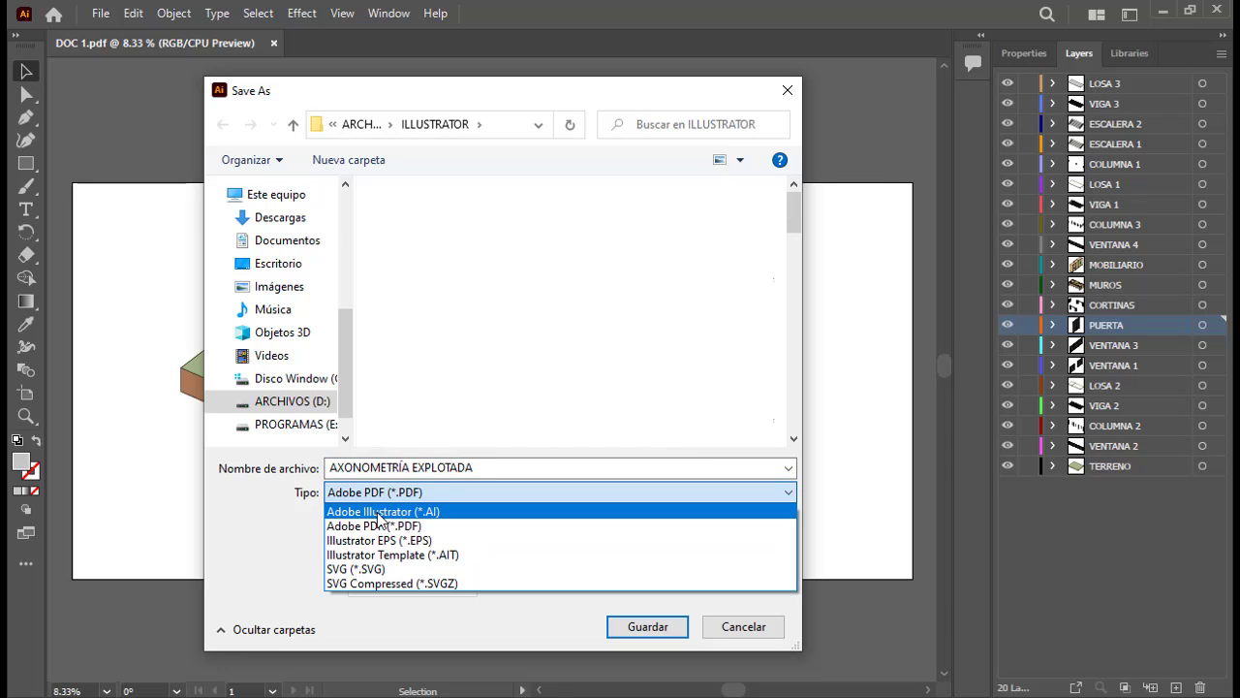
{"action": "left_click", "coordinate": [378, 514]}
{"action": "left_click", "coordinate": [647, 626]}
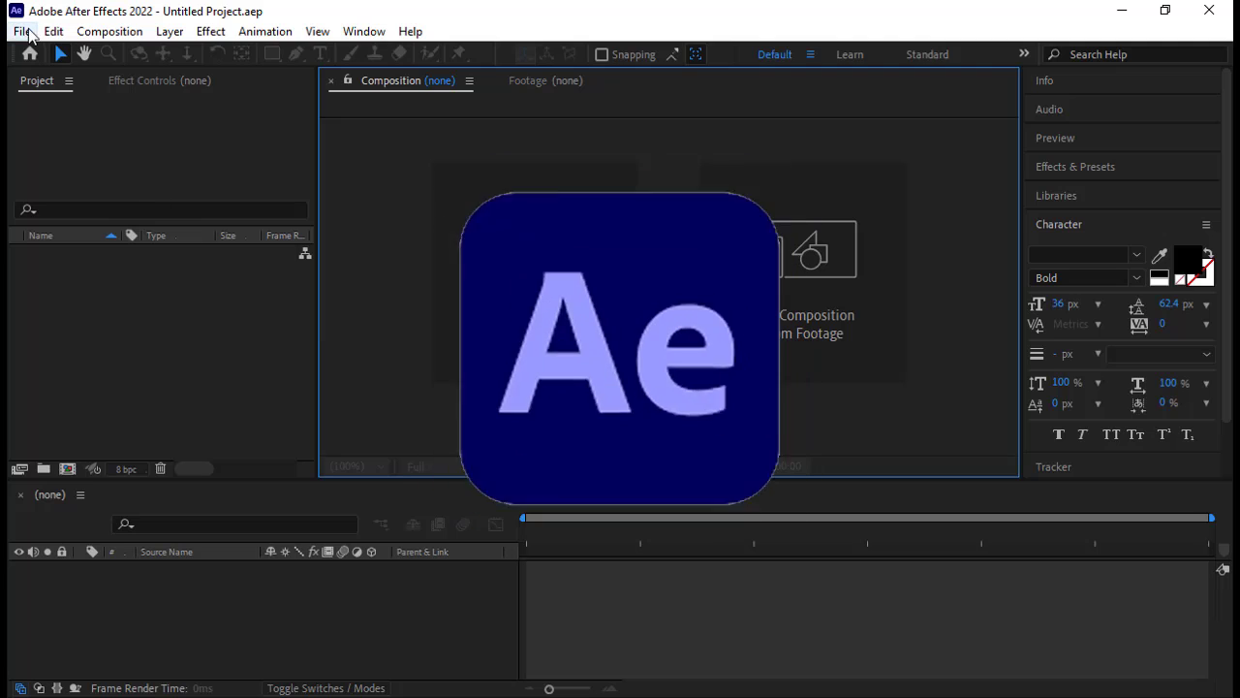
Step: Switch to After Effects and import AXONOMETRÍA EXPLOTADA.ai as a Composition with footage dimensions at Layer Size
{"action": "left_click", "coordinate": [21, 31]}
{"action": "mouse_move", "coordinate": [187, 252]}
{"action": "left_click", "coordinate": [330, 252]}
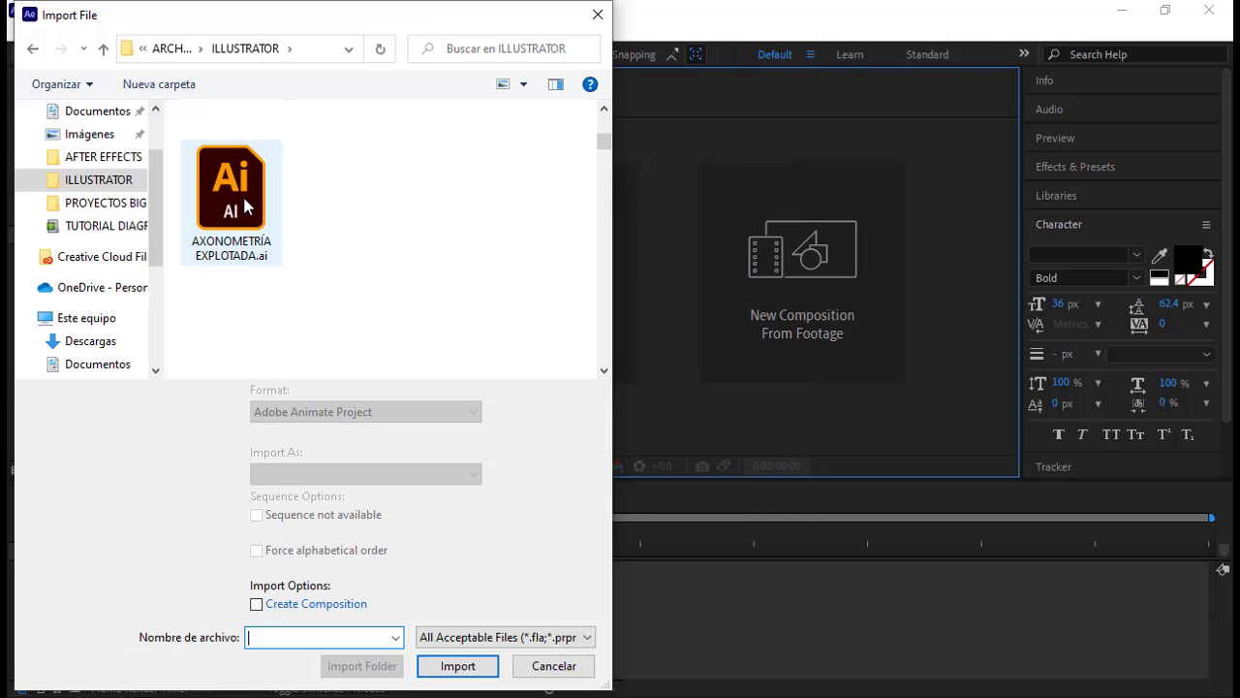
{"action": "left_click", "coordinate": [239, 206]}
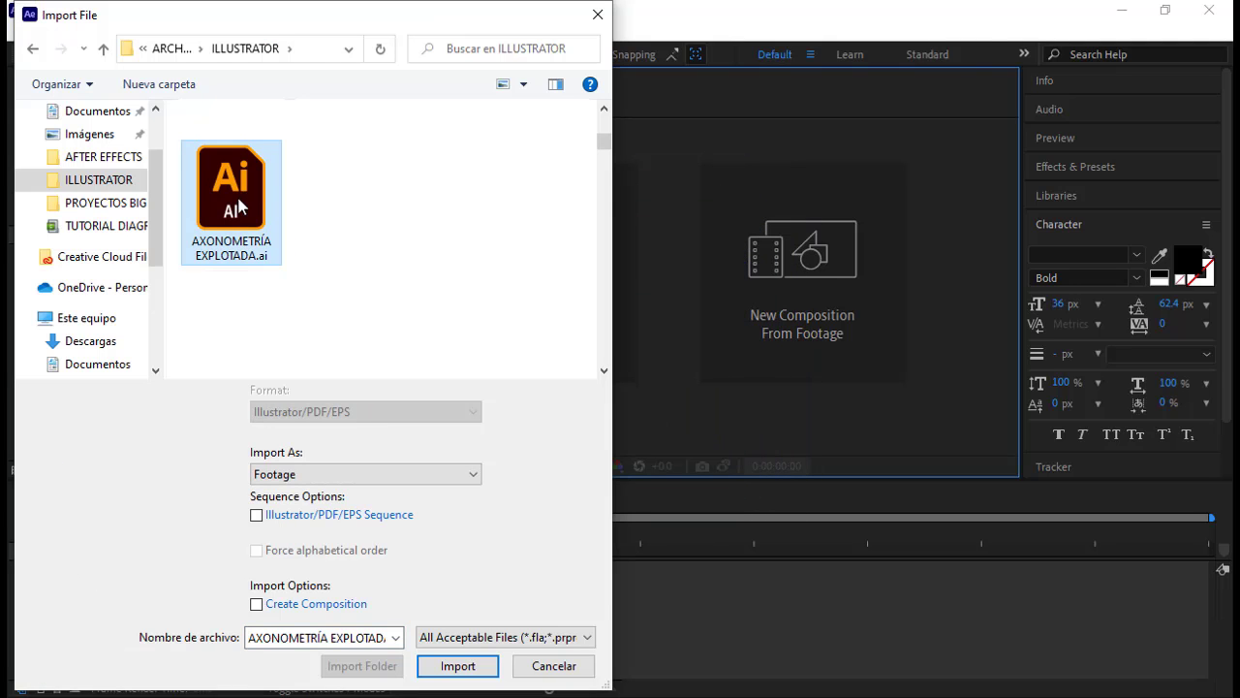
{"action": "left_click", "coordinate": [465, 669]}
{"action": "left_click", "coordinate": [679, 283]}
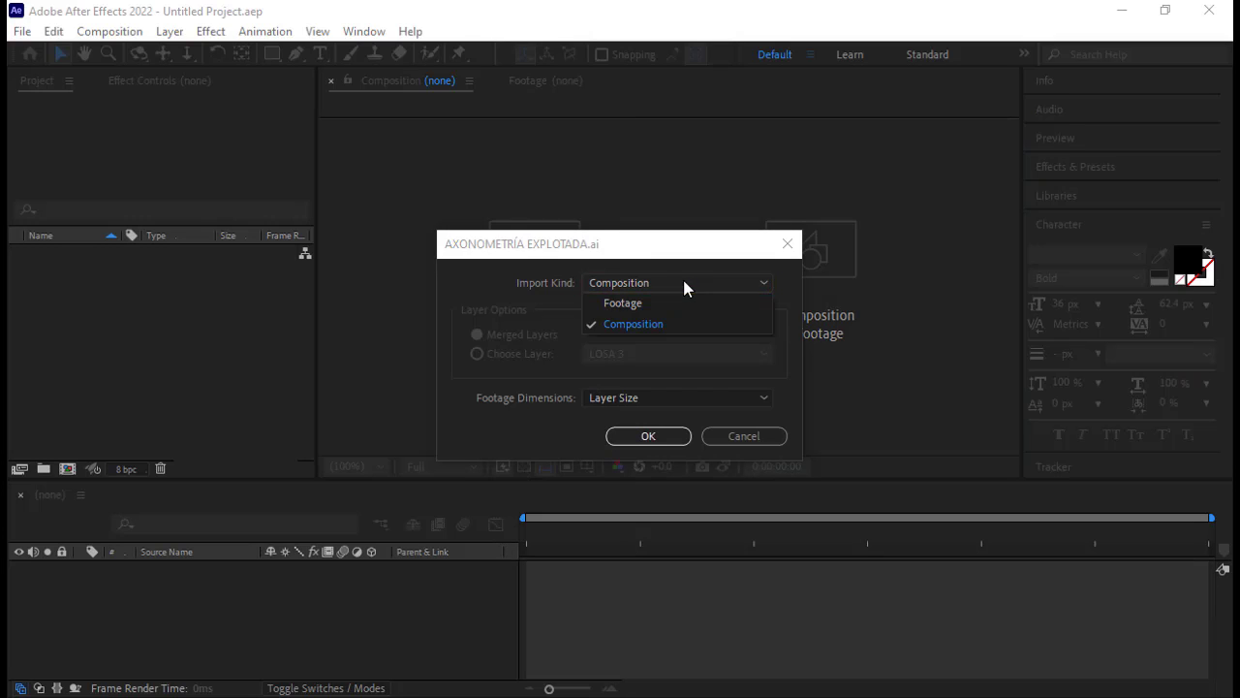
{"action": "left_click", "coordinate": [652, 326]}
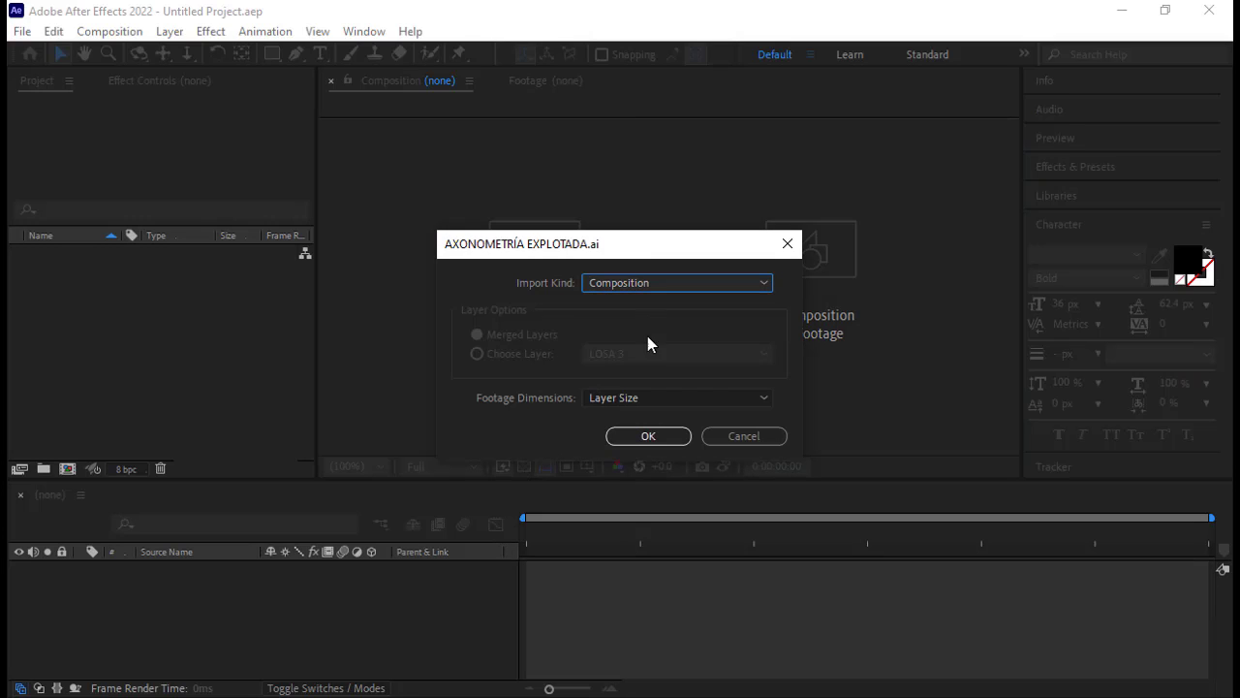
{"action": "left_click", "coordinate": [646, 435]}
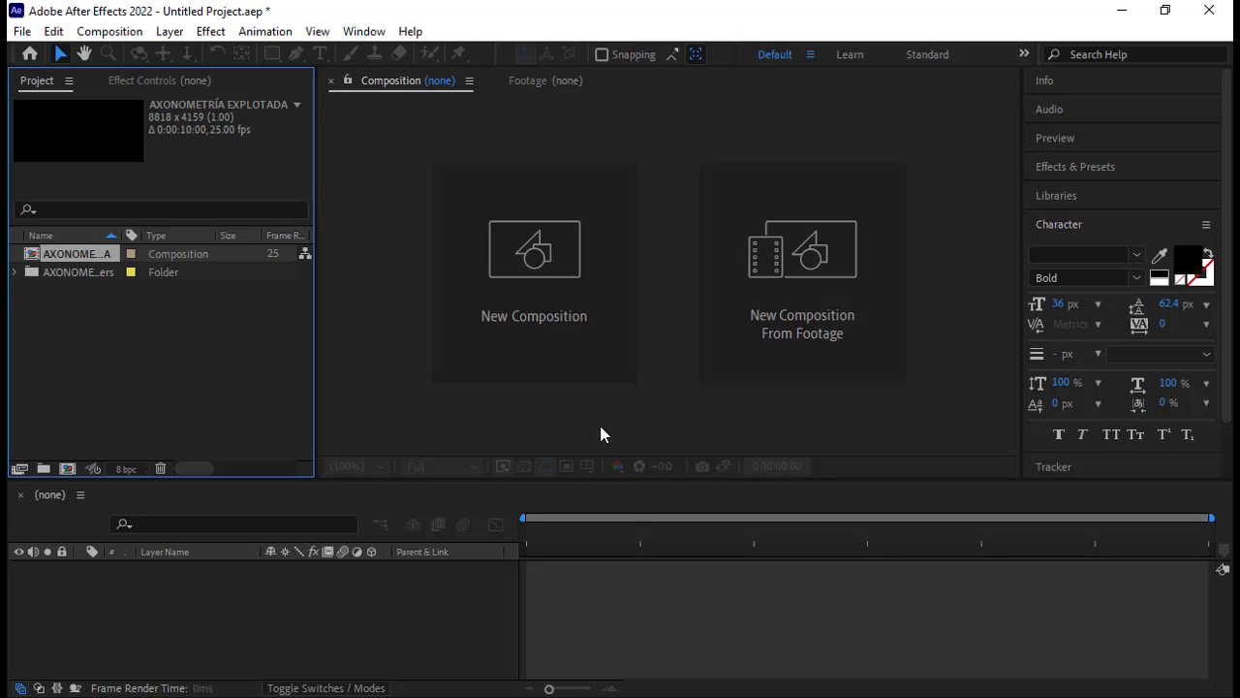
Step: Open the AXONOMETRÍA EXPLOTADA composition and look through its layer stack from LOSA 3 to TERRENO
{"action": "double_click", "coordinate": [72, 254]}
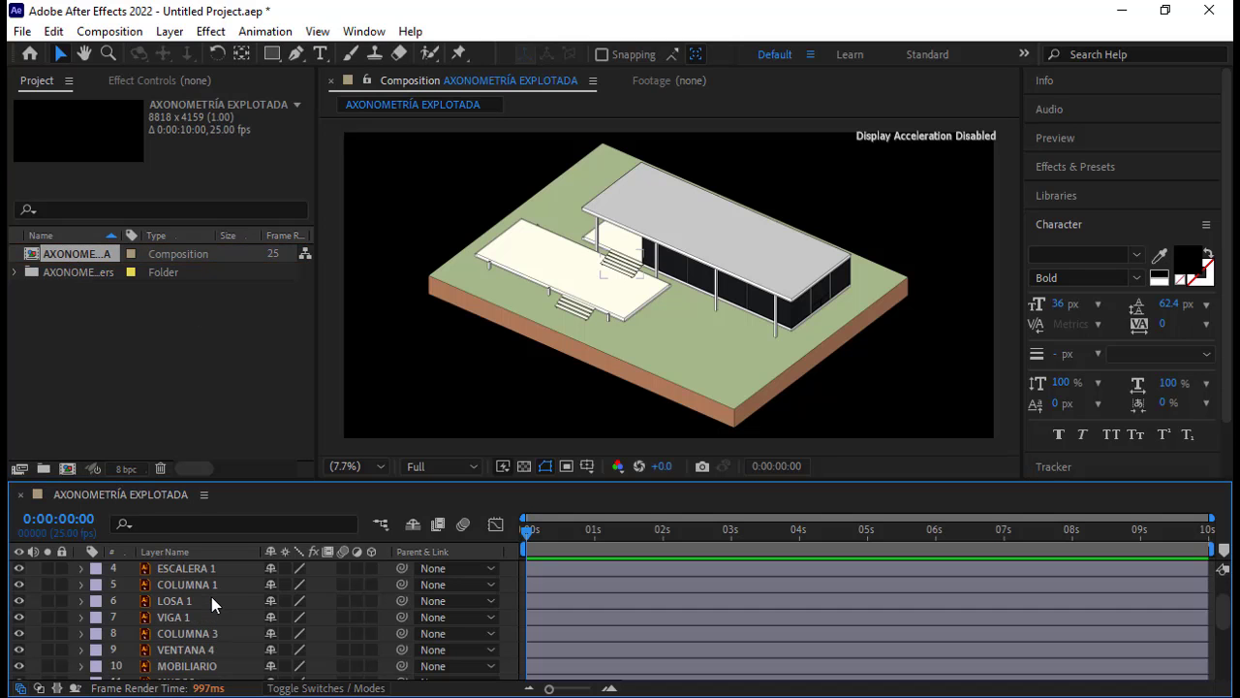
{"action": "scroll", "coordinate": [211, 596], "scroll_direction": "down", "scroll_amount": 5}
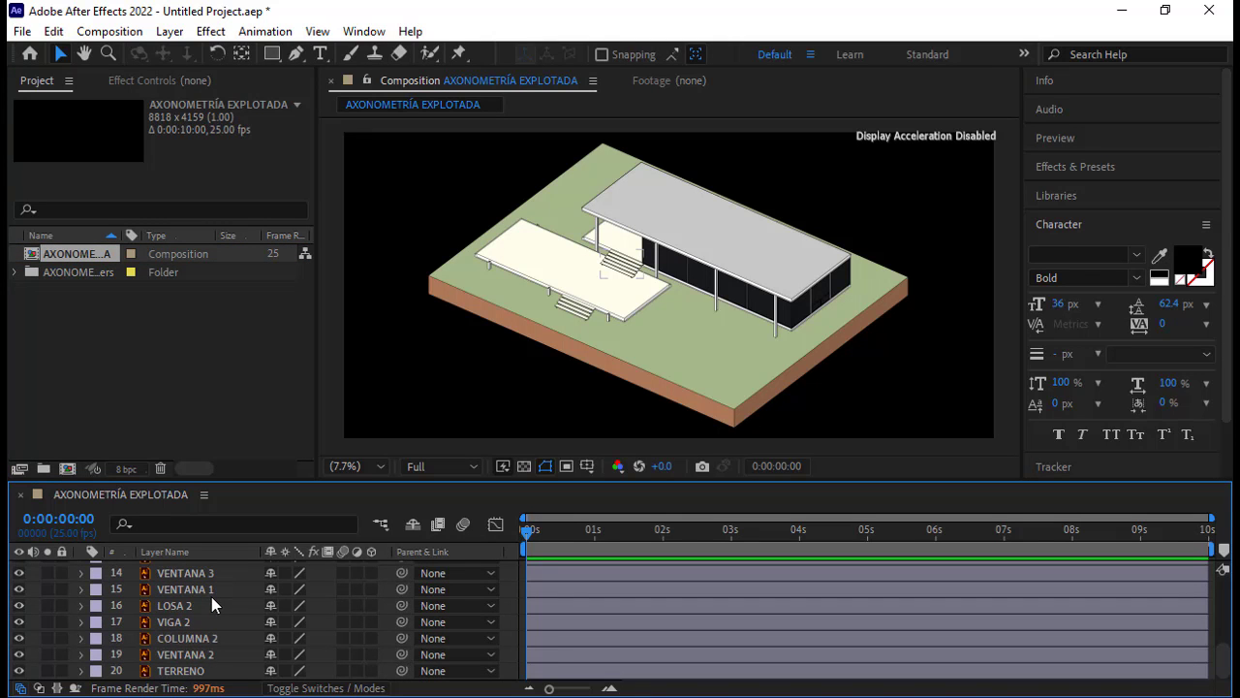
{"action": "scroll", "coordinate": [211, 597], "scroll_direction": "up", "scroll_amount": 5}
{"action": "scroll", "coordinate": [211, 604], "scroll_direction": "up", "scroll_amount": 1}
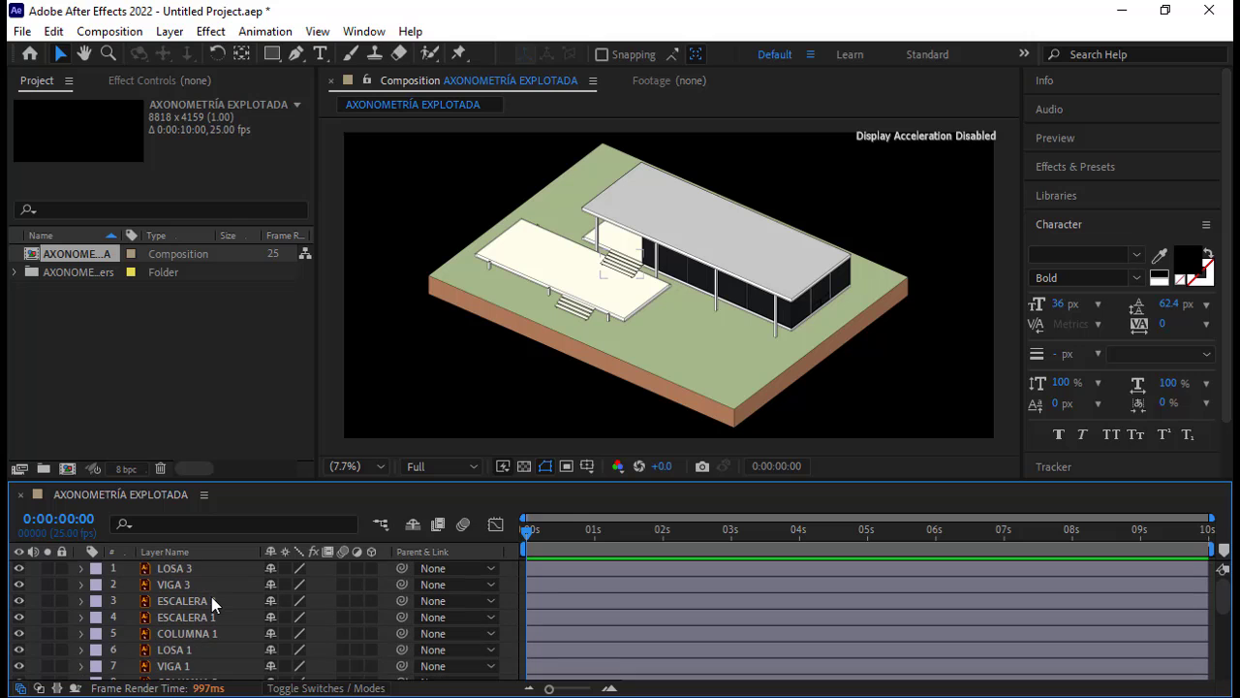
Step: Set the composition to 1080 × 1080 px with square pixels at 25 frames per second
{"action": "left_click", "coordinate": [109, 31]}
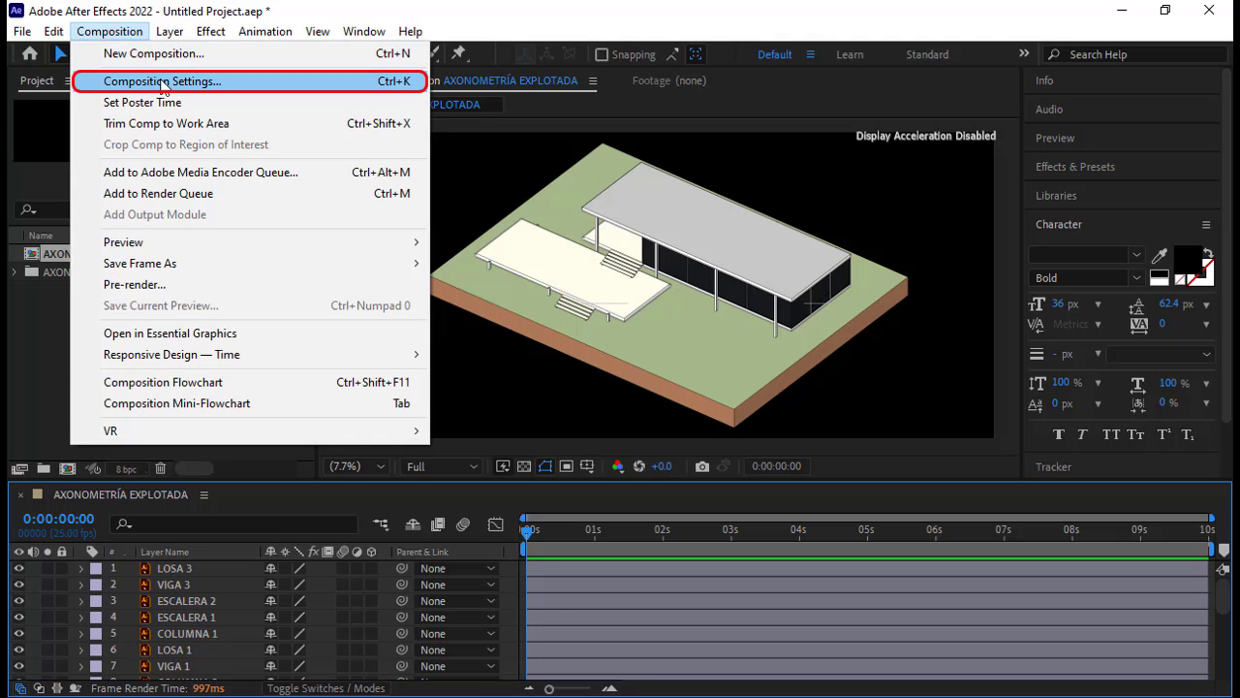
{"action": "left_click", "coordinate": [162, 86]}
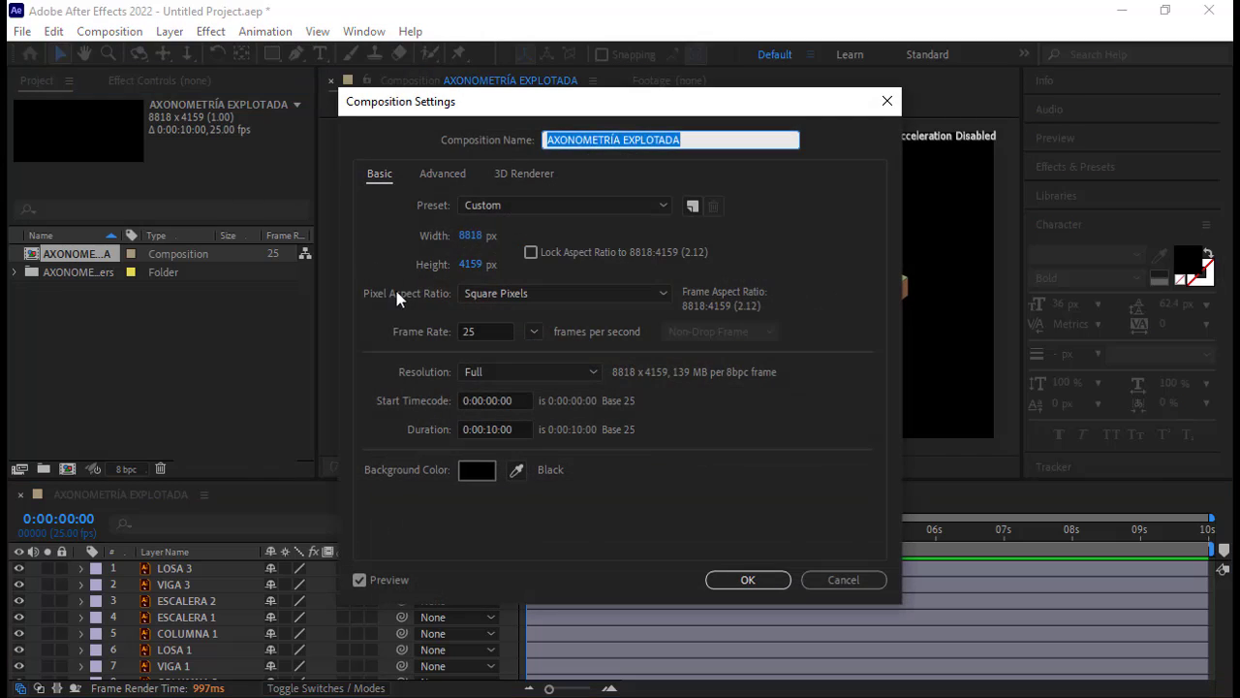
{"action": "left_click", "coordinate": [470, 236]}
{"action": "type", "text": "1080"}
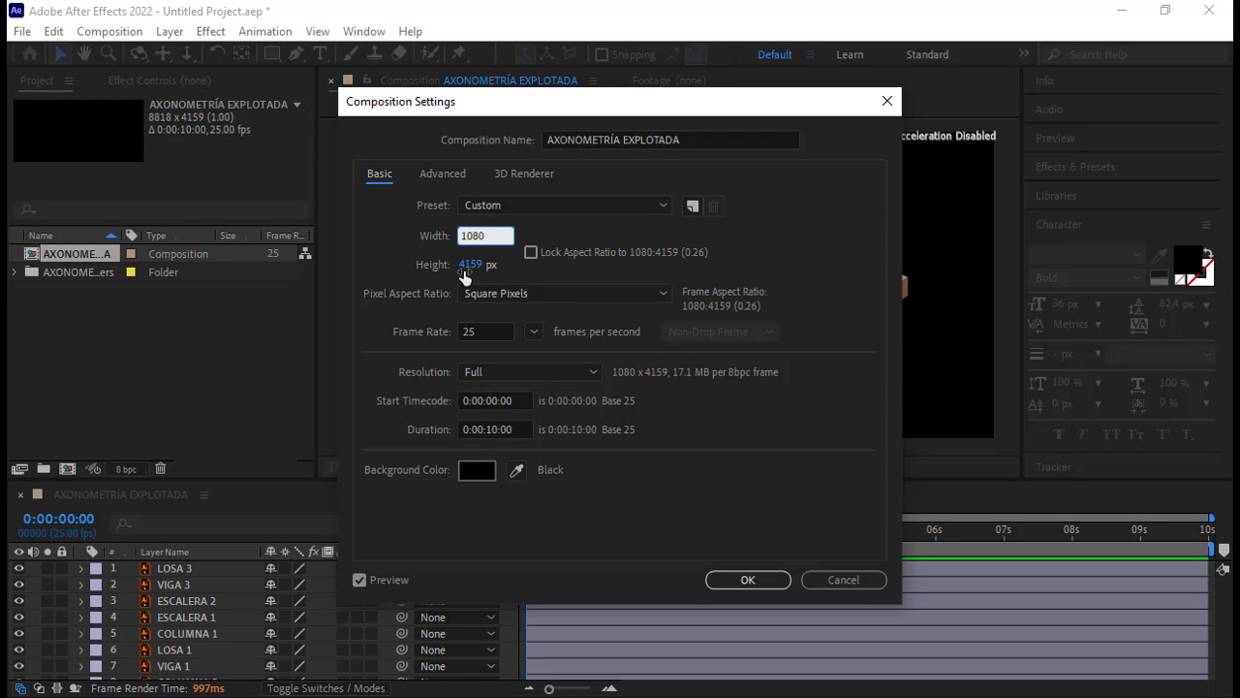
{"action": "left_click", "coordinate": [464, 268]}
{"action": "type", "text": "1080"}
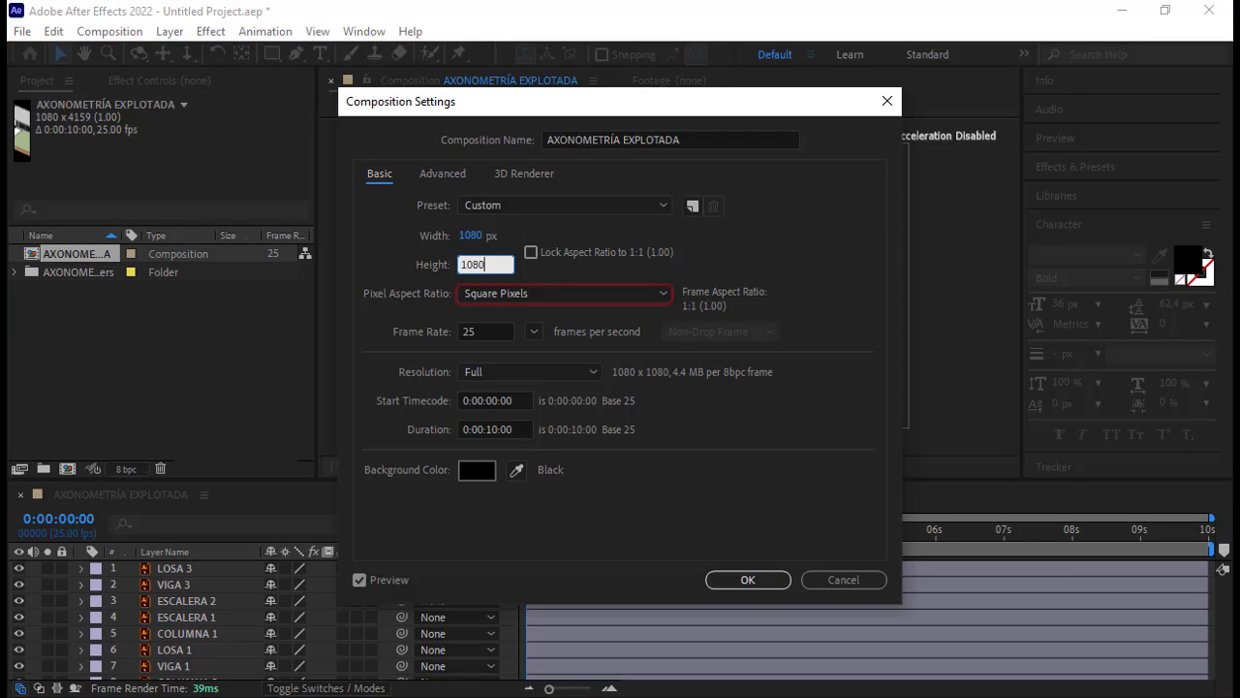
{"action": "left_click", "coordinate": [509, 298]}
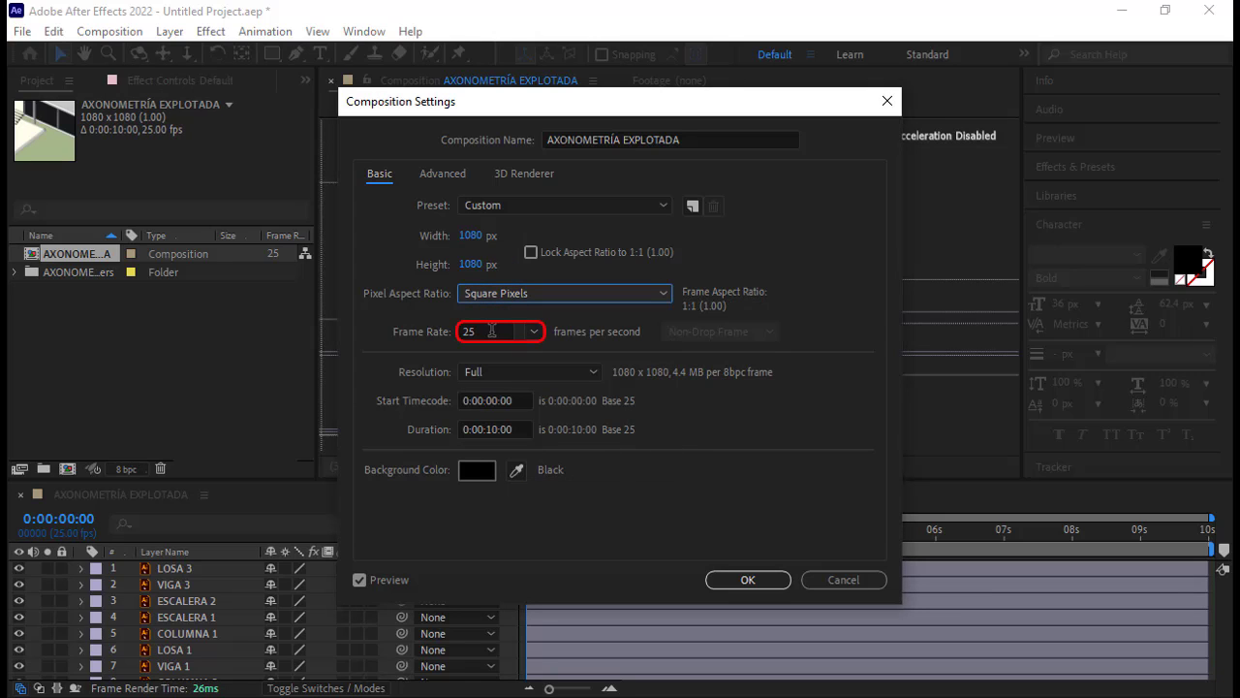
{"action": "left_click", "coordinate": [492, 330]}
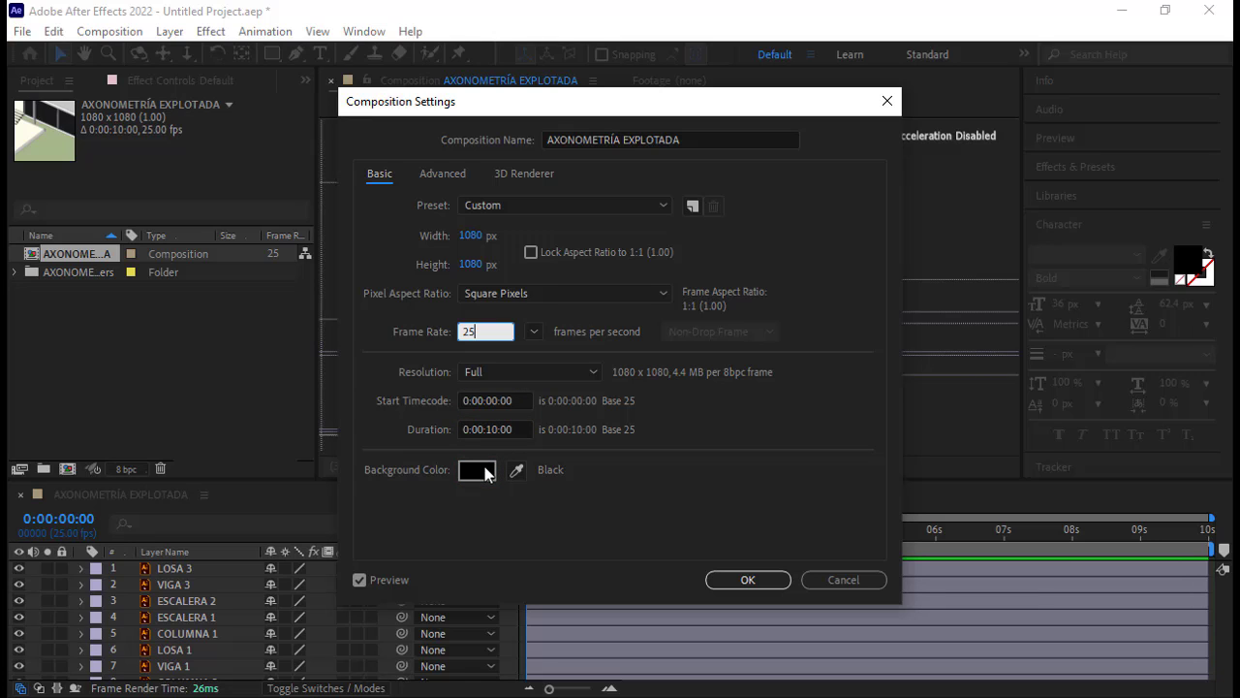
{"action": "left_click", "coordinate": [736, 582]}
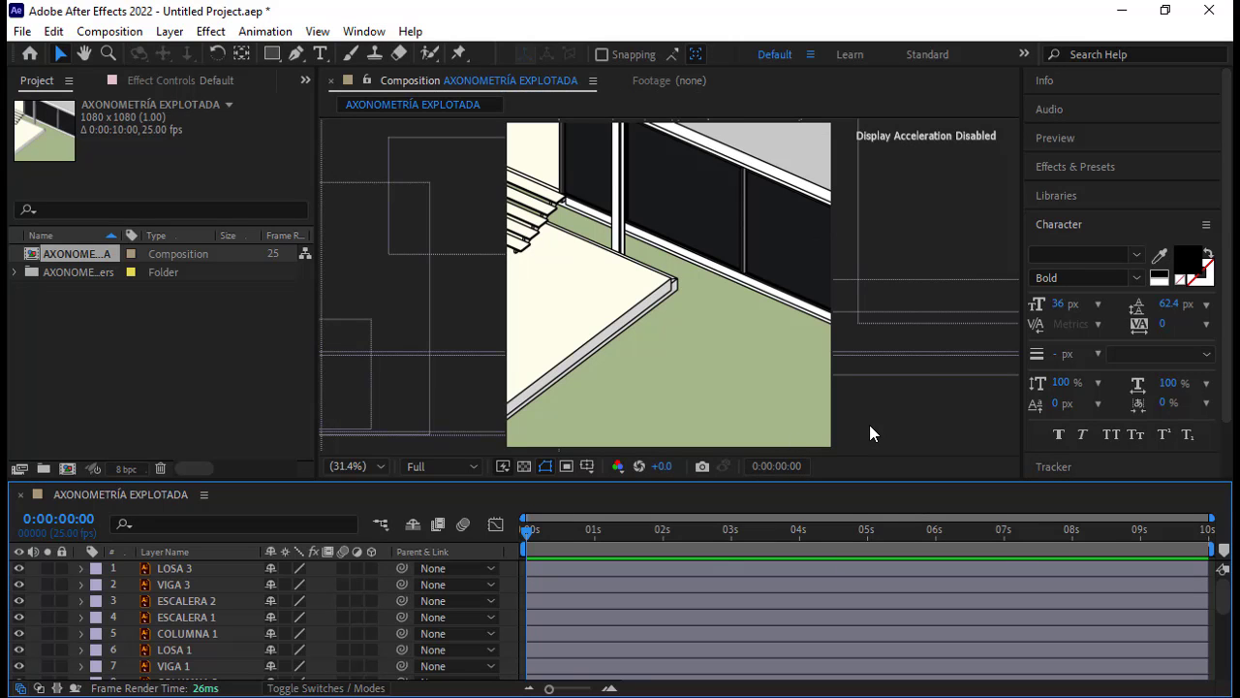
Step: Create a white 1080 × 1080 px solid named BG and lock it beneath the TERRENO layer
{"action": "left_click", "coordinate": [170, 31]}
{"action": "mouse_move", "coordinate": [190, 55]}
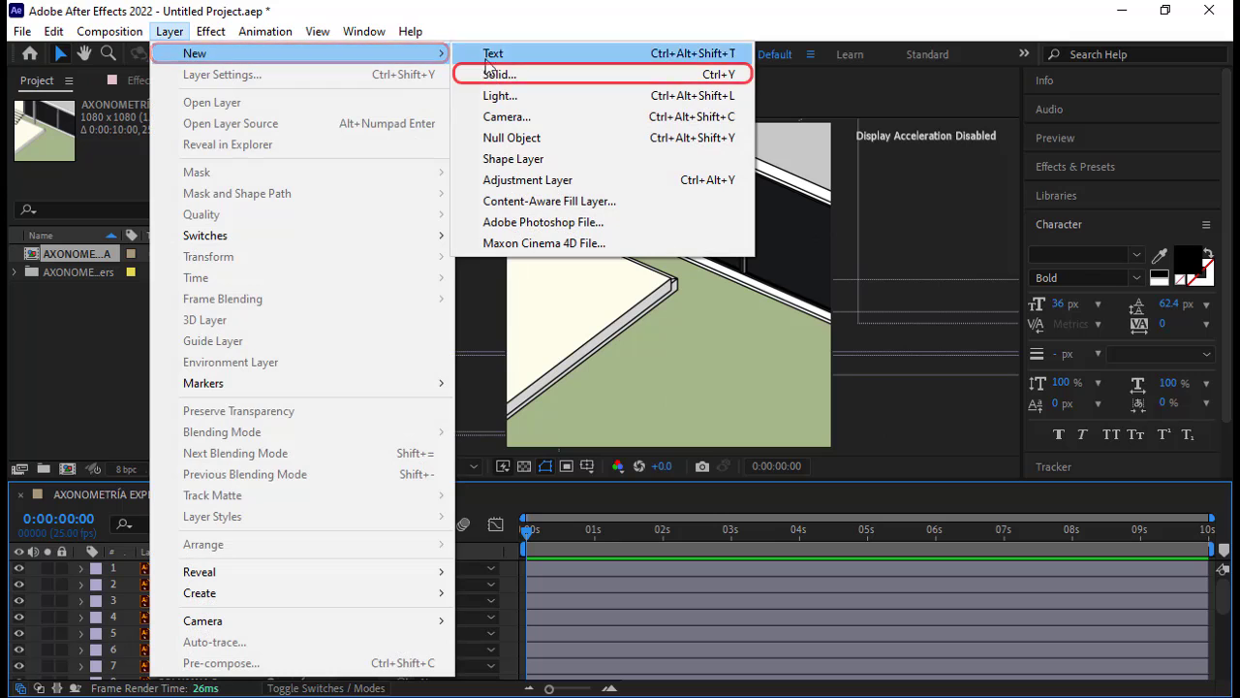
{"action": "left_click", "coordinate": [515, 76]}
{"action": "type", "text": "BG"}
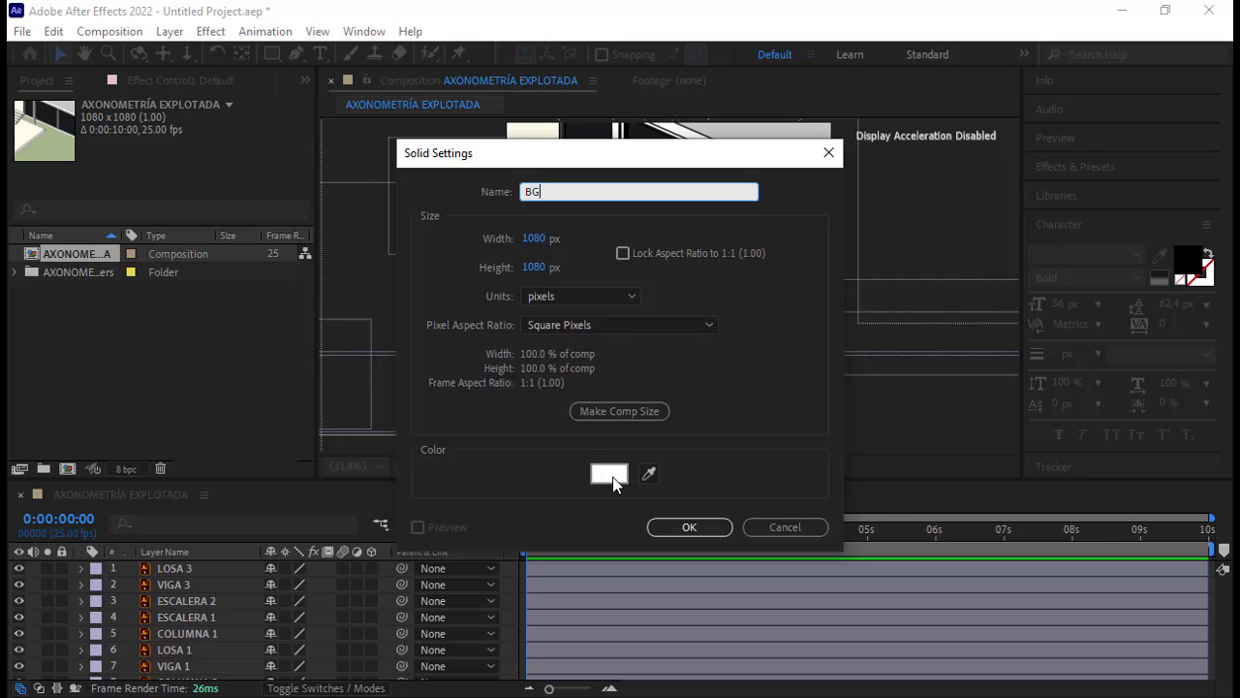
{"action": "left_click", "coordinate": [693, 529]}
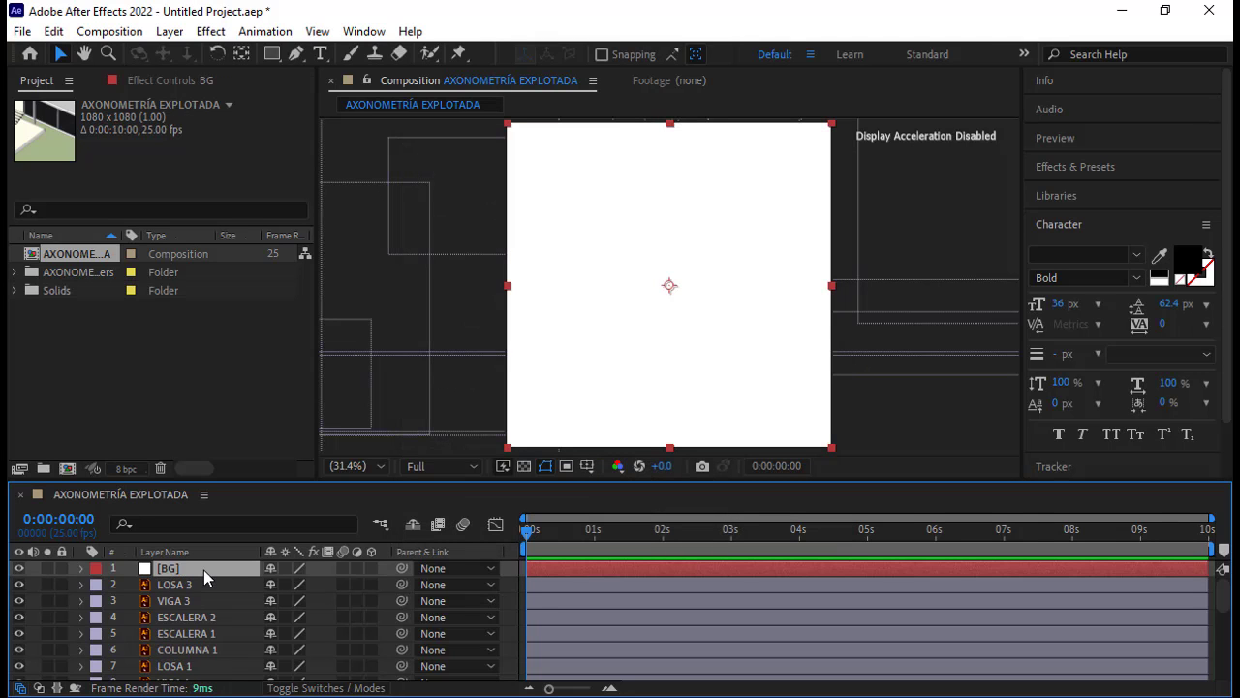
{"action": "left_click_drag", "start_coordinate": [203, 569], "coordinate": [199, 671]}
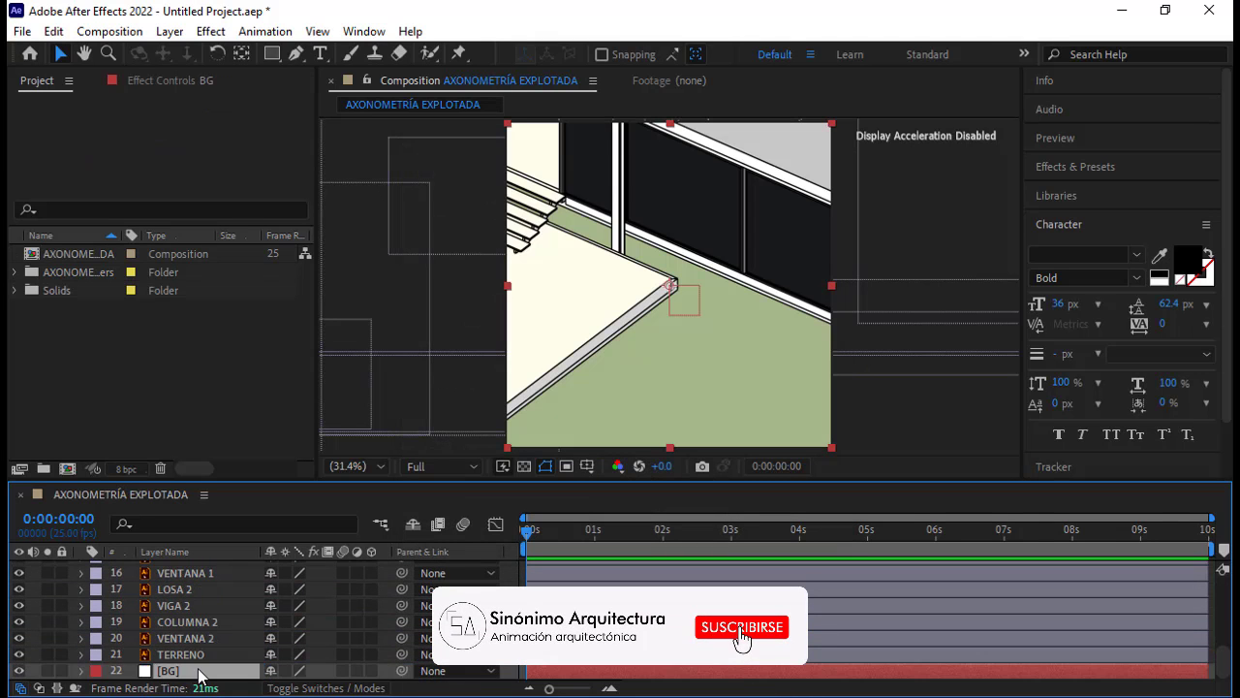
{"action": "left_click", "coordinate": [60, 671]}
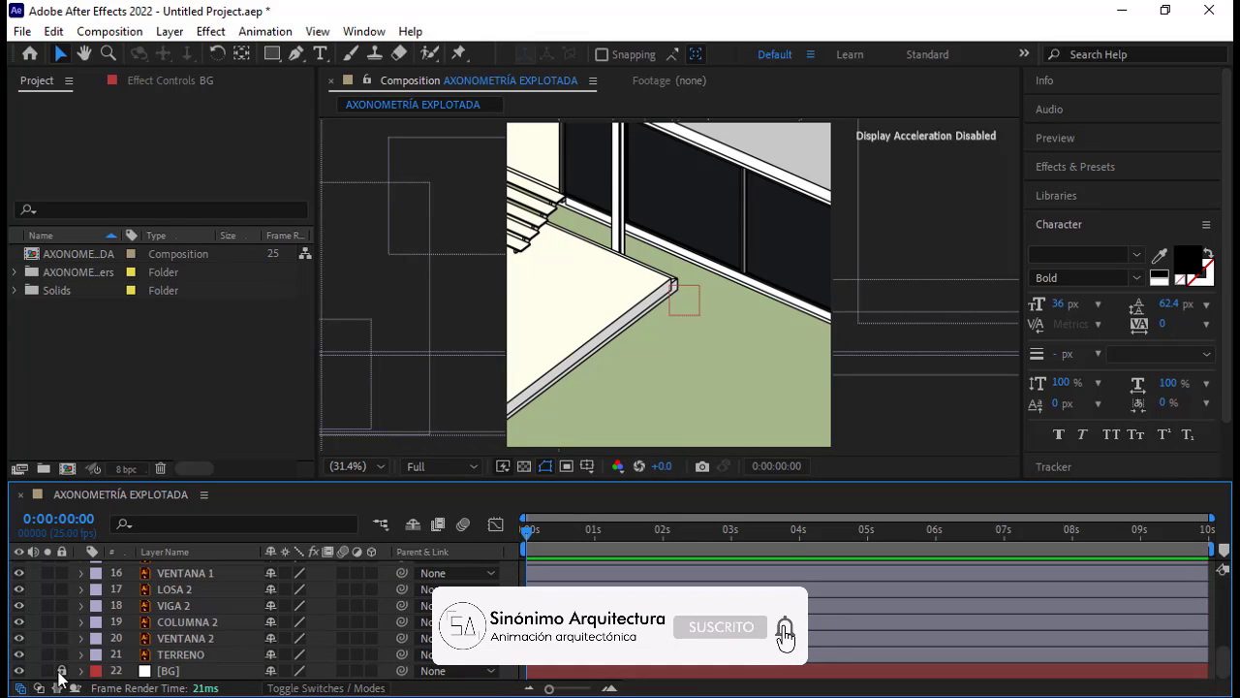
Step: Try to scale all the building layers together, from LOSA 3 through TERRENO
{"action": "left_click", "coordinate": [202, 592]}
{"action": "scroll", "coordinate": [199, 595], "scroll_direction": "up", "scroll_amount": 5}
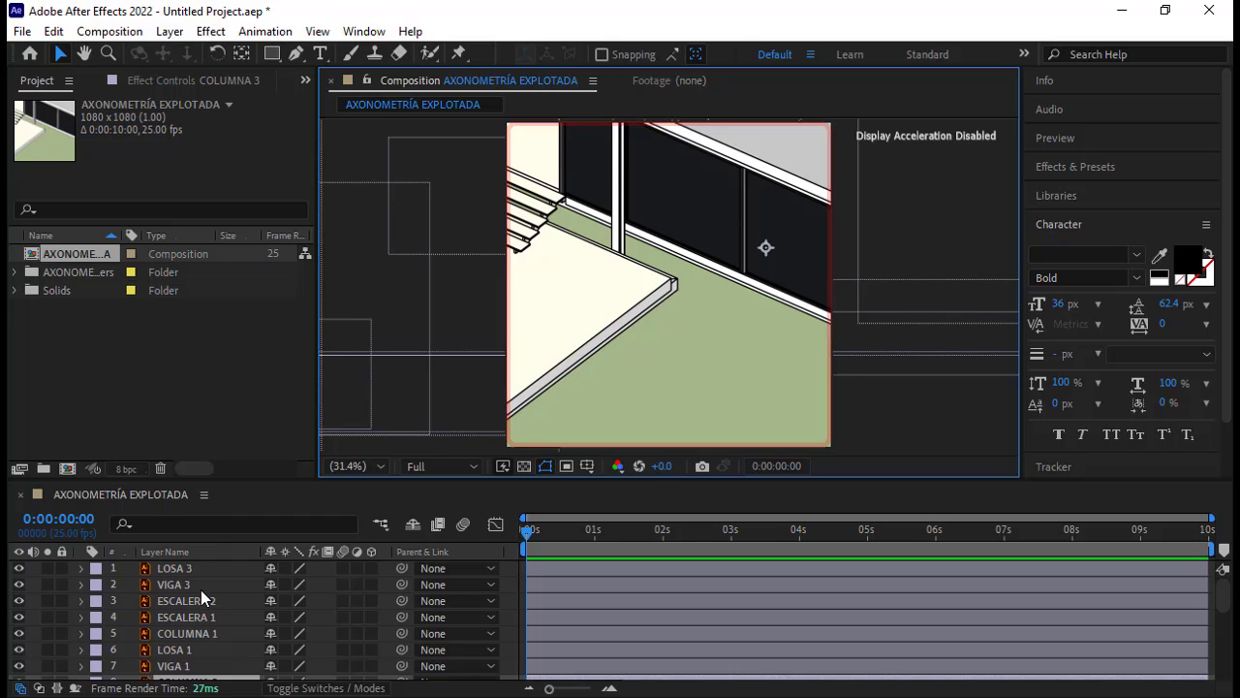
{"action": "left_click", "coordinate": [202, 572]}
{"action": "scroll", "coordinate": [202, 585], "scroll_direction": "down", "scroll_amount": 5}
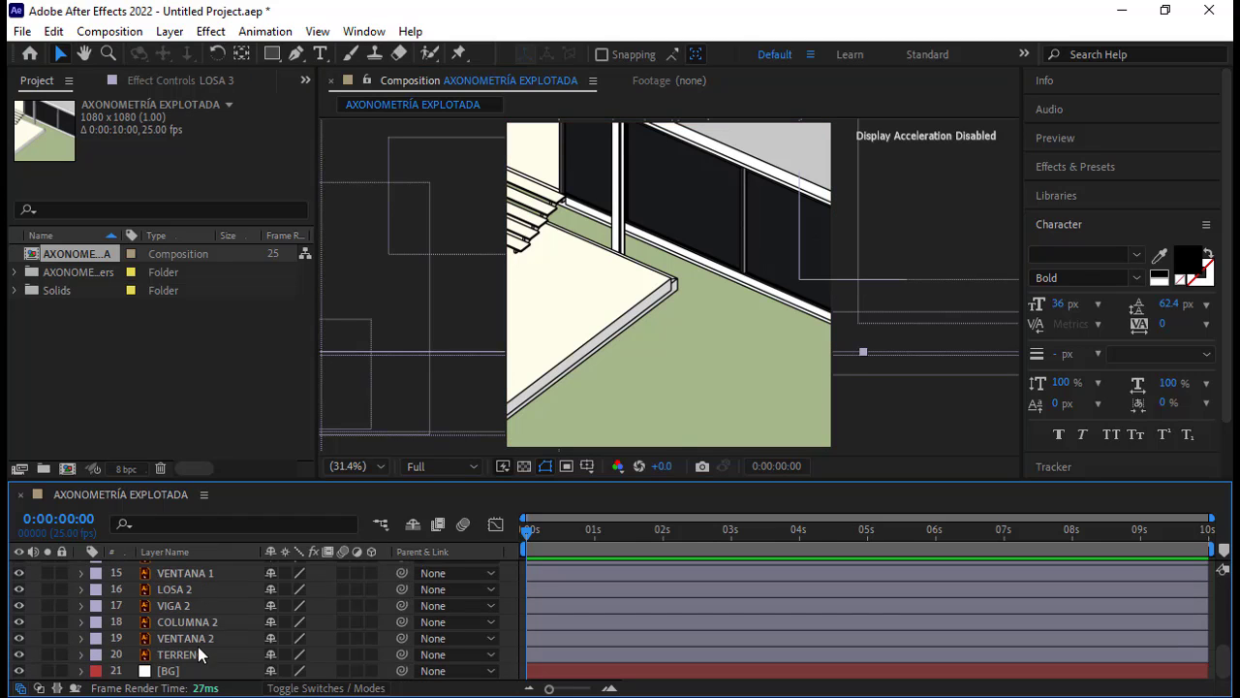
{"action": "left_click", "coordinate": [198, 654], "text": "shift"}
{"action": "key", "text": "s"}
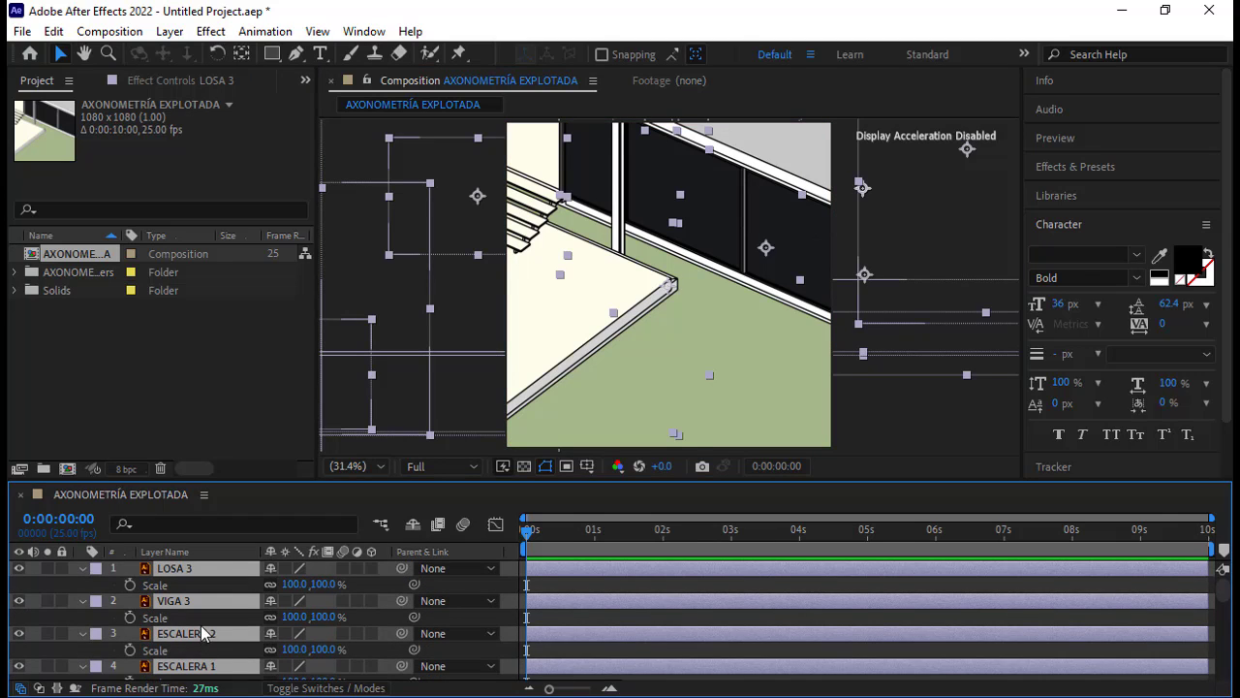
{"action": "left_click_drag", "start_coordinate": [272, 584], "coordinate": [234, 578]}
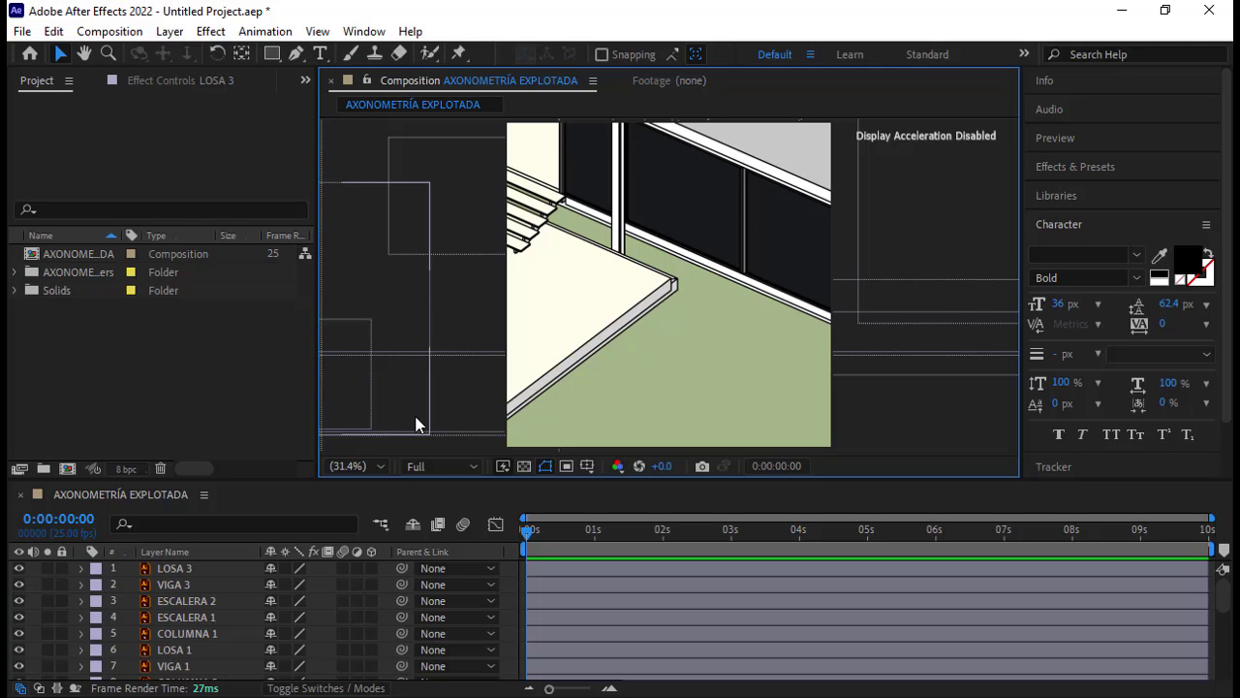
Step: Add a null object to the composition and rename it as CONTROLADOR
{"action": "left_click", "coordinate": [169, 31]}
{"action": "mouse_move", "coordinate": [194, 54]}
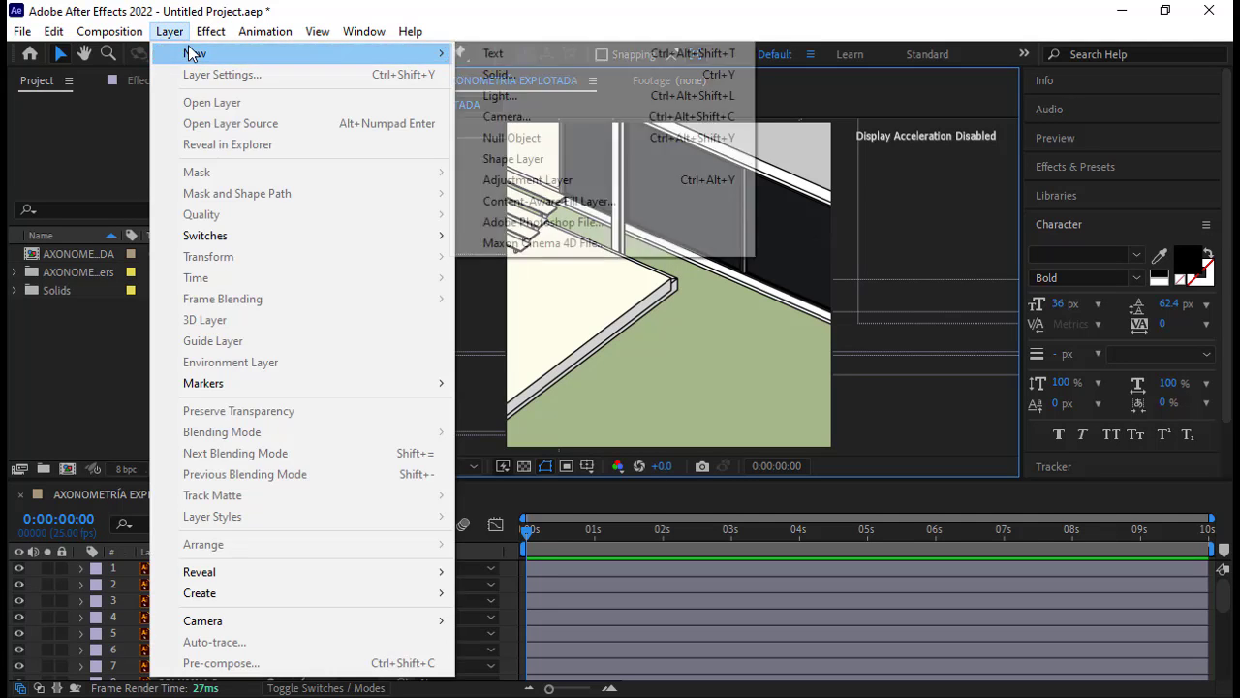
{"action": "left_click", "coordinate": [562, 141]}
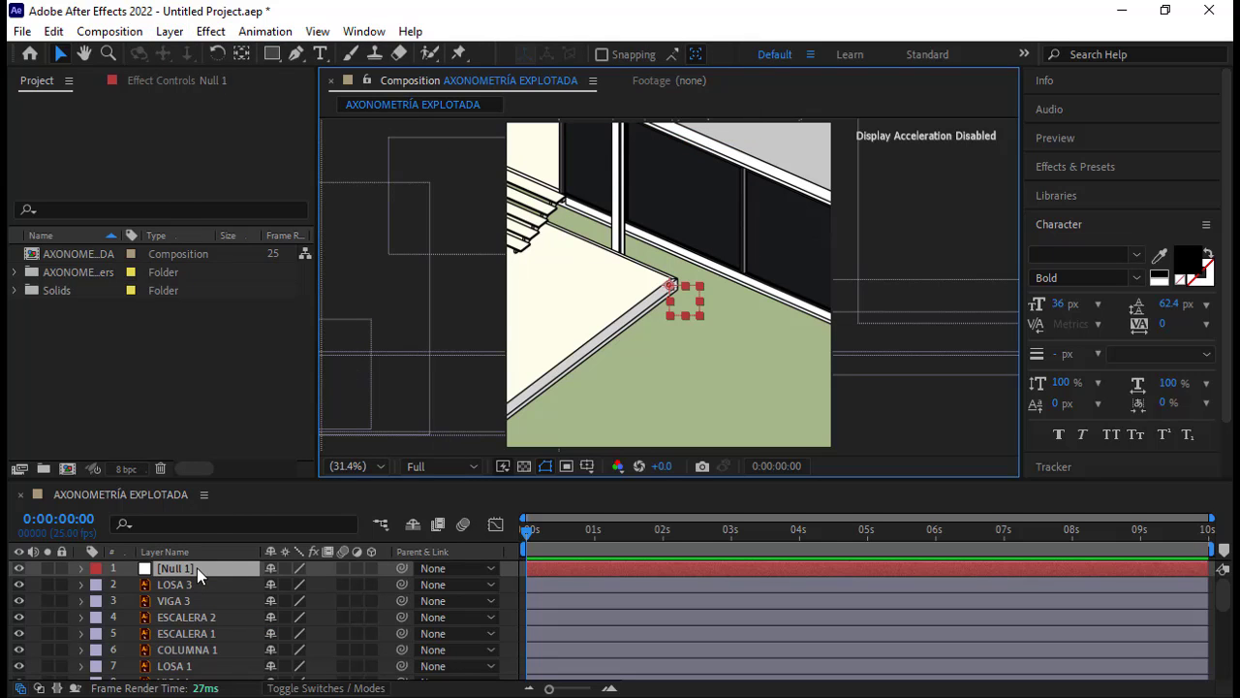
{"action": "right_click", "coordinate": [196, 568]}
{"action": "left_click", "coordinate": [280, 536]}
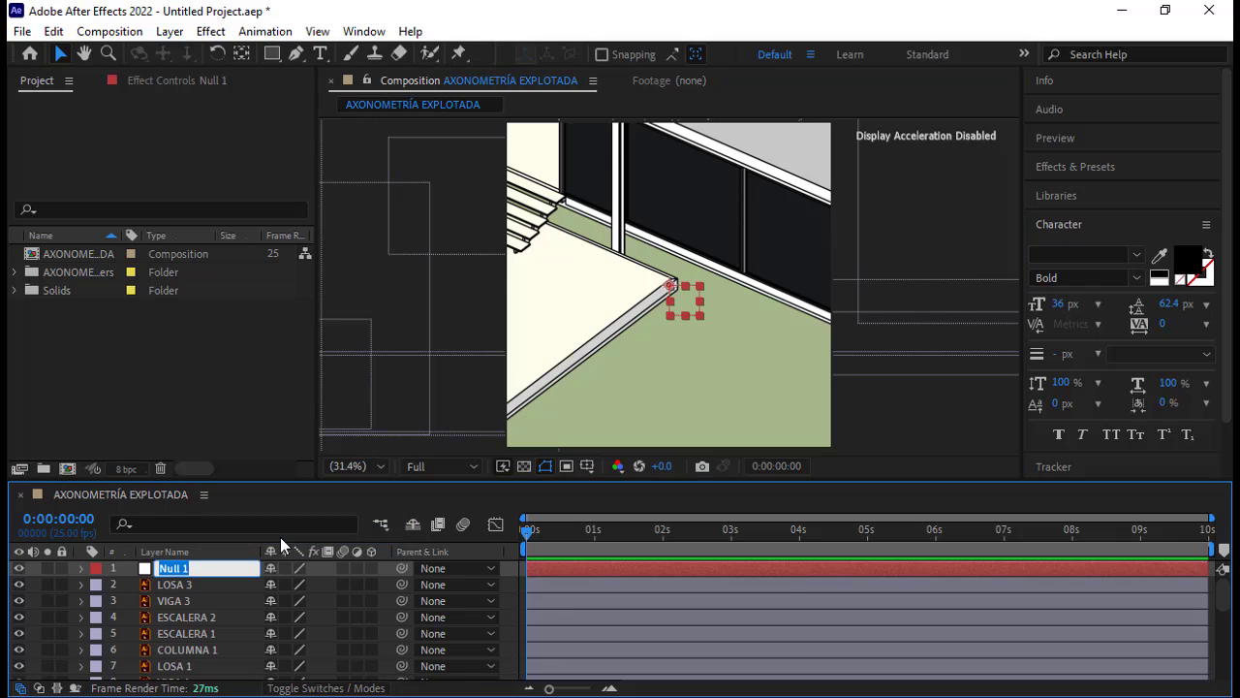
{"action": "type", "text": "CONTROLADOR"}
{"action": "key", "text": "Return"}
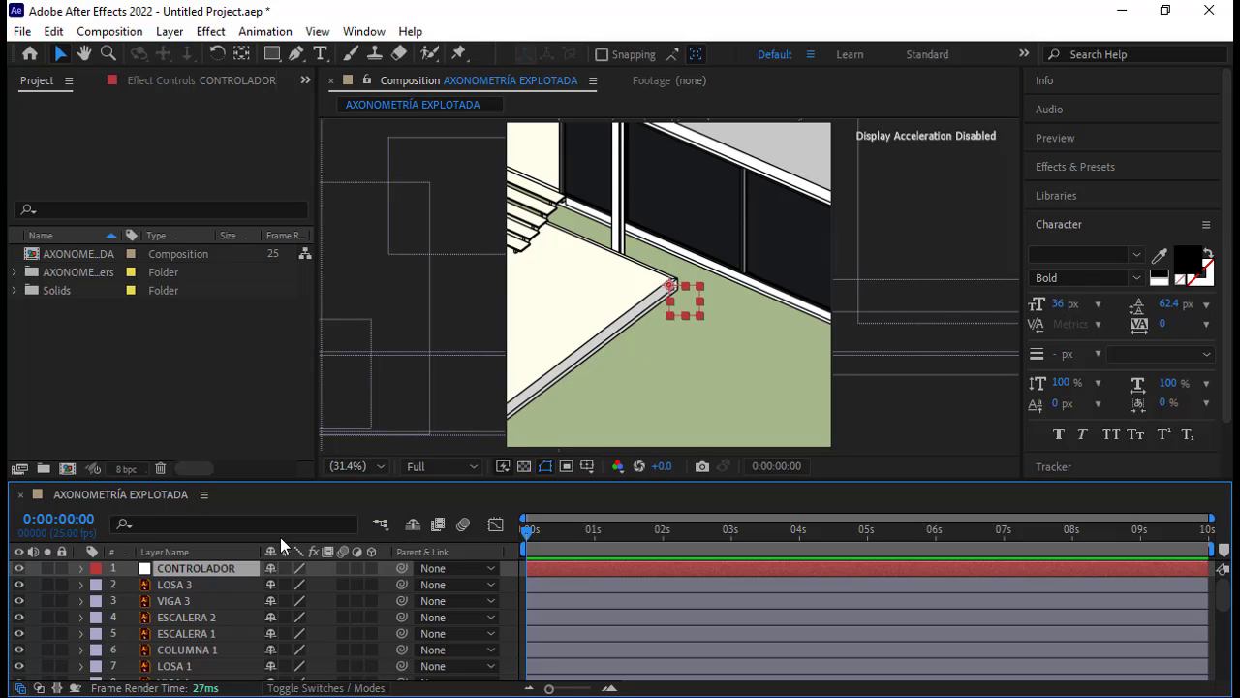
{"action": "left_click", "coordinate": [214, 588]}
{"action": "left_click", "coordinate": [213, 601]}
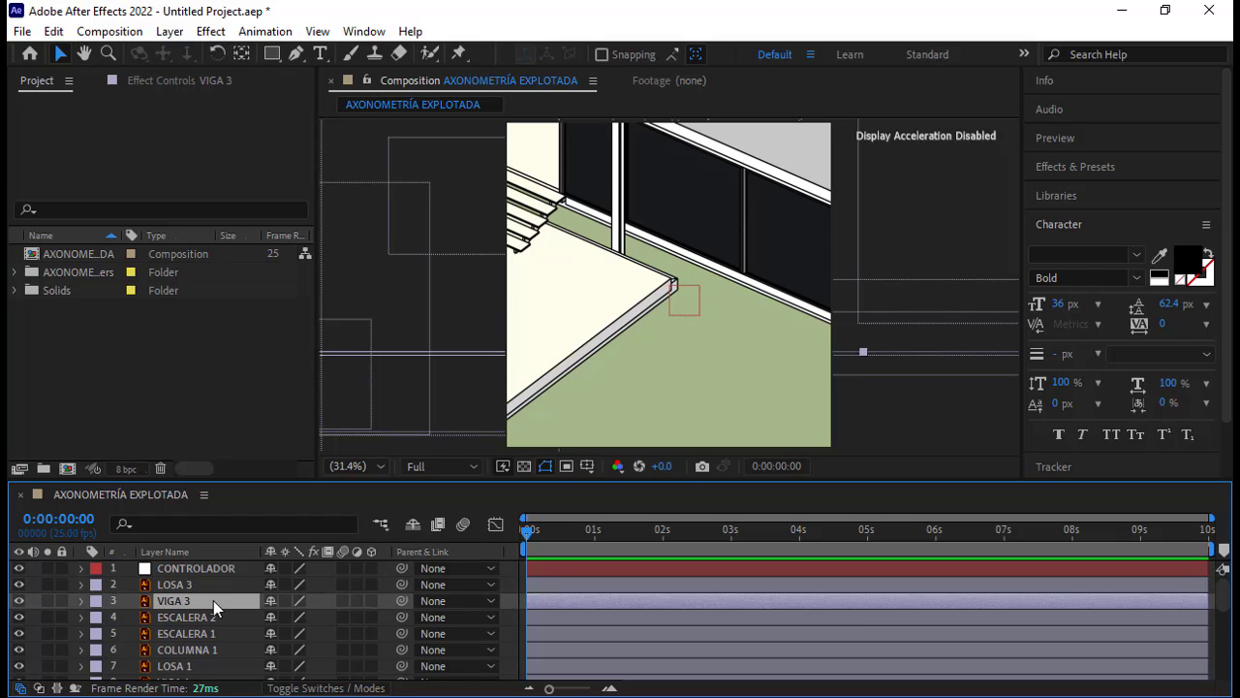
{"action": "left_click", "coordinate": [215, 617]}
{"action": "left_click", "coordinate": [217, 633]}
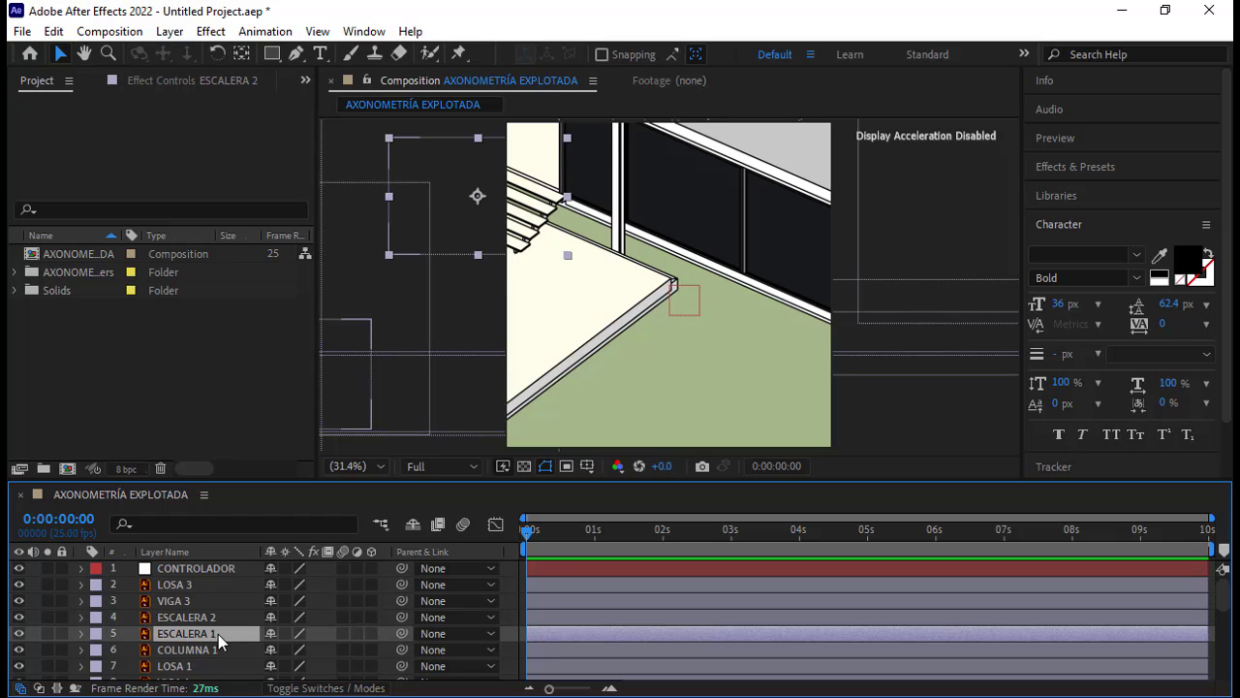
{"action": "left_click", "coordinate": [218, 570]}
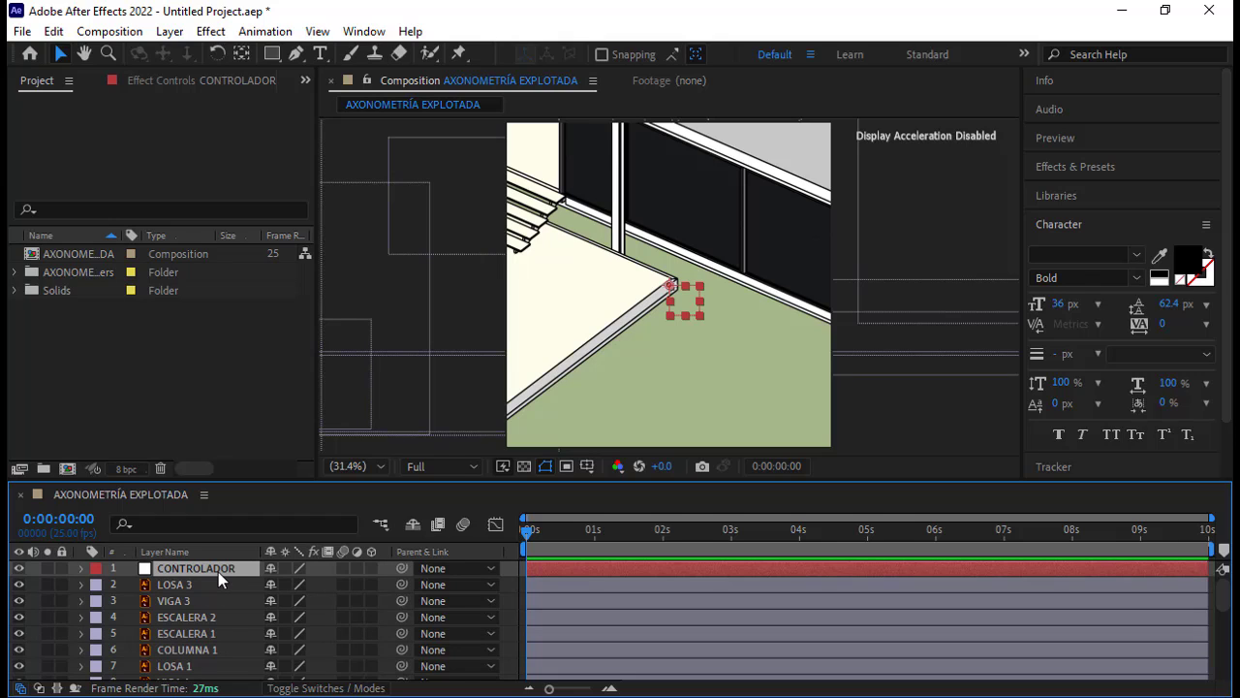
Step: Parent the building layers, from LOSA 3 downward, to the CONTROLADOR null object
{"action": "left_click", "coordinate": [220, 583]}
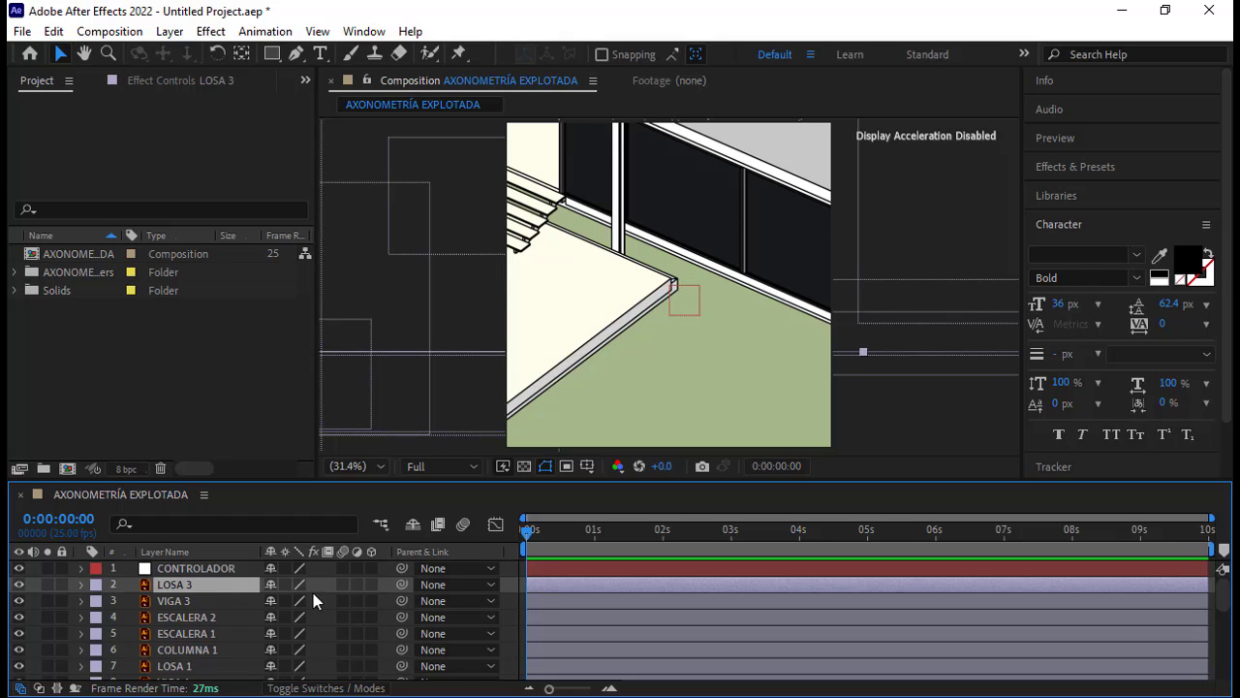
{"action": "left_click", "coordinate": [469, 585]}
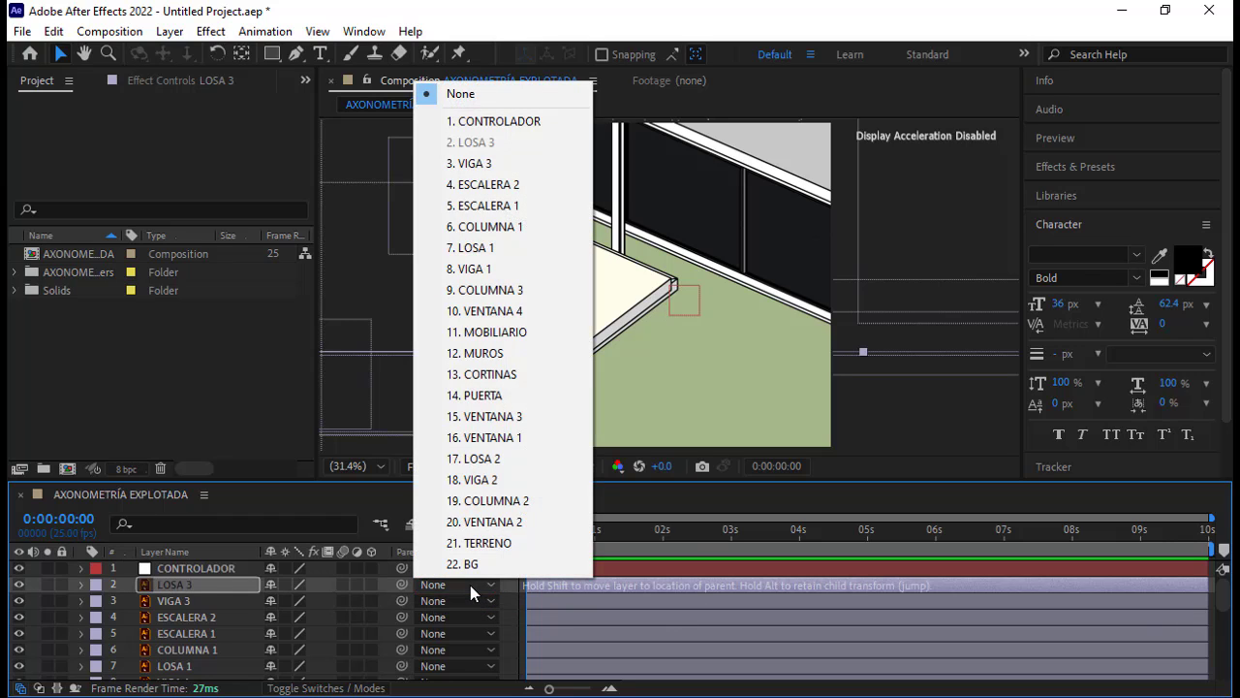
{"action": "left_click", "coordinate": [496, 126]}
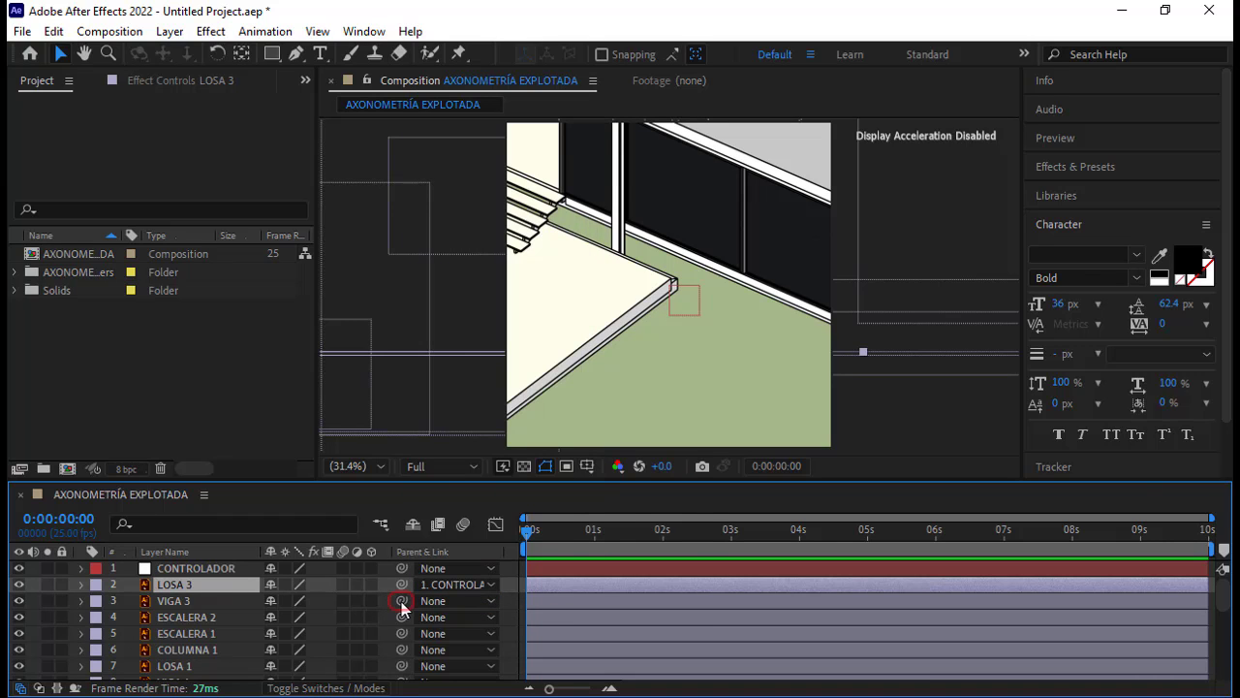
{"action": "left_click_drag", "start_coordinate": [401, 602], "coordinate": [228, 568]}
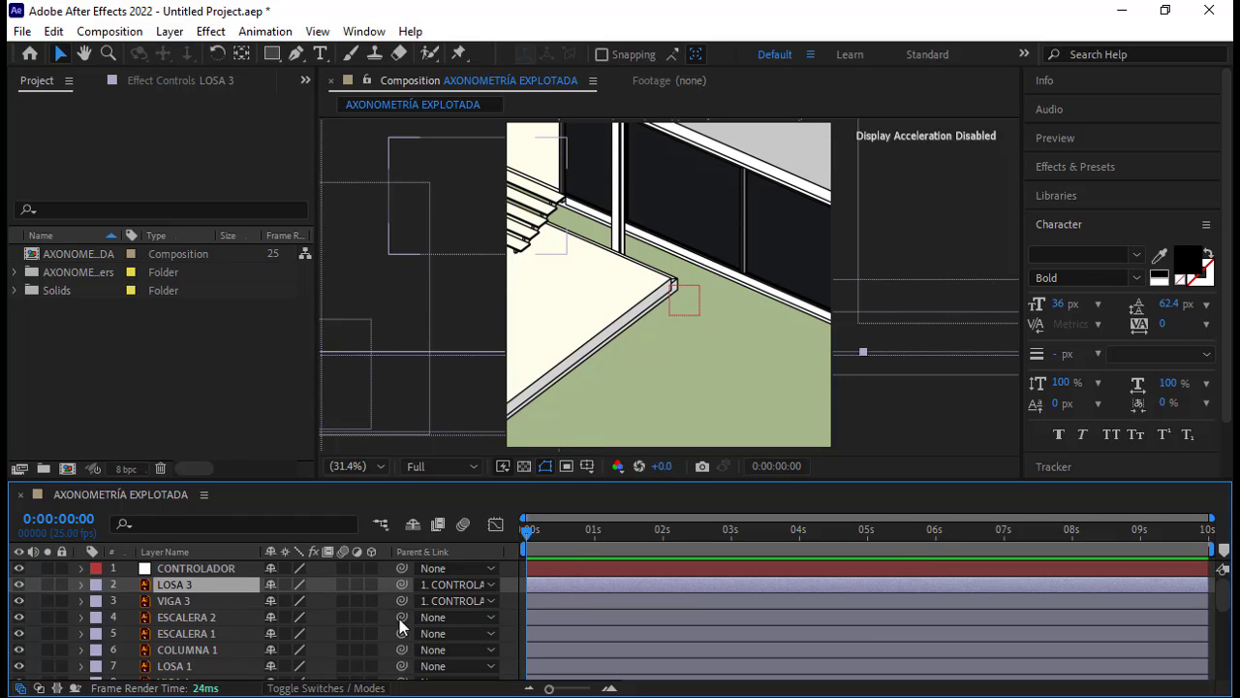
{"action": "left_click_drag", "start_coordinate": [401, 617], "coordinate": [238, 574]}
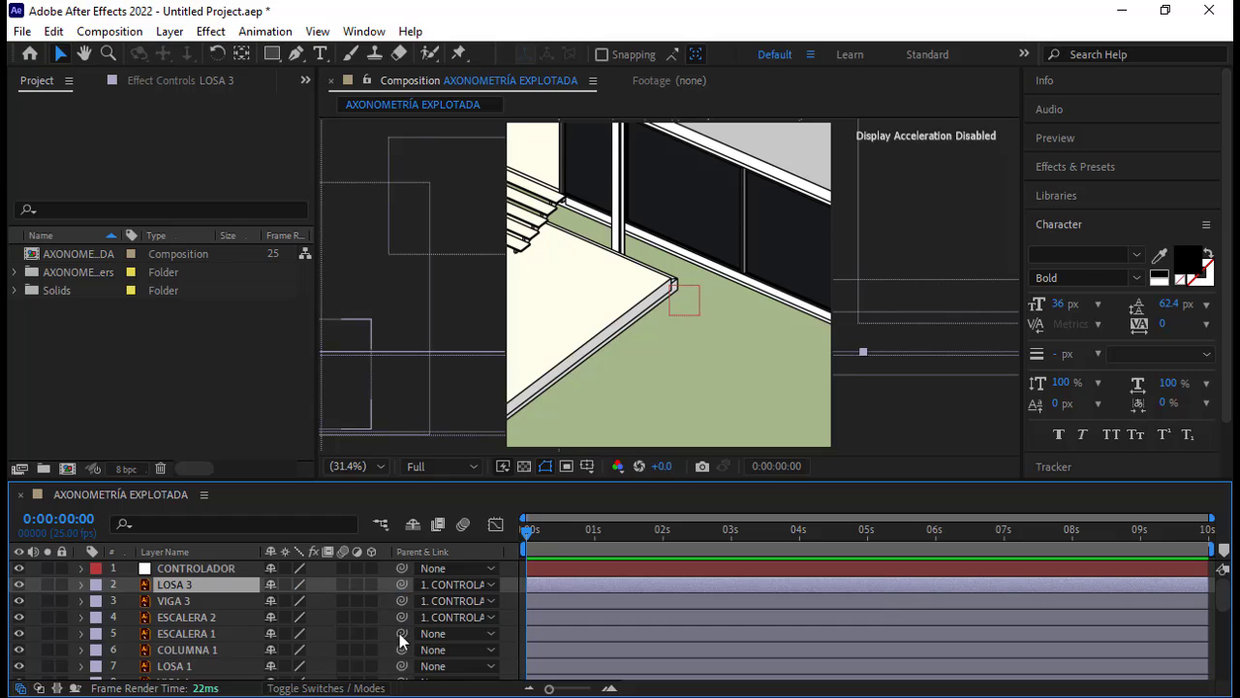
{"action": "left_click_drag", "start_coordinate": [401, 632], "coordinate": [229, 578]}
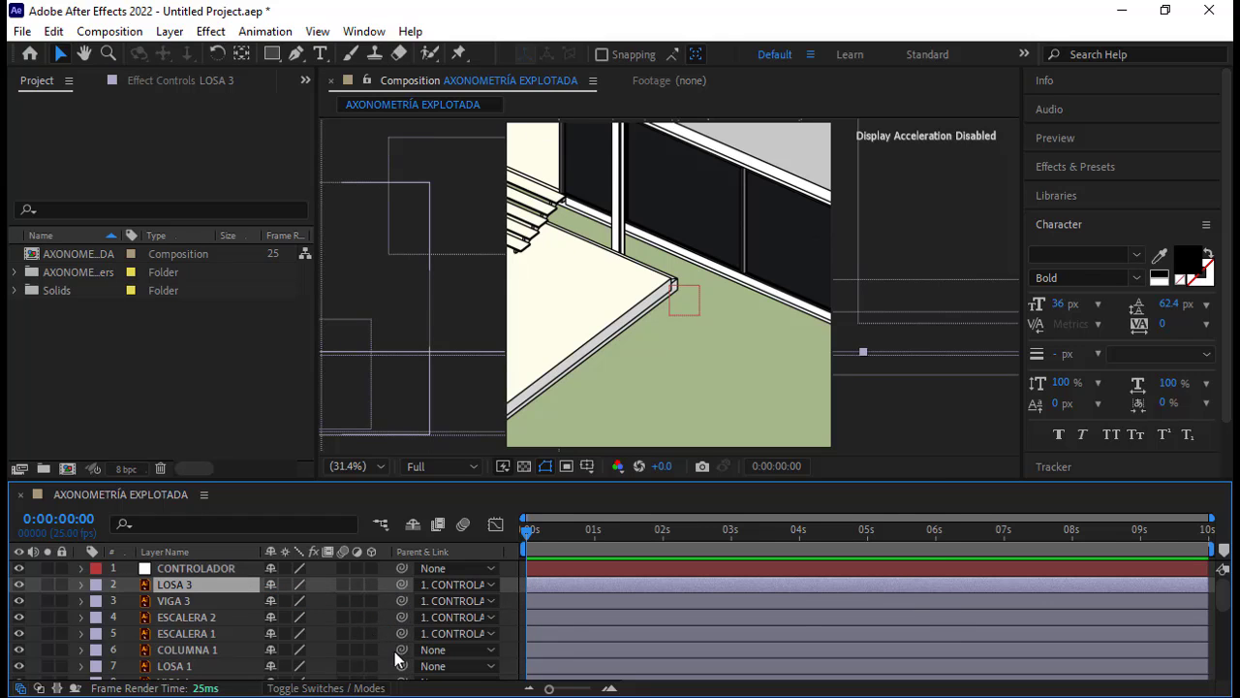
{"action": "left_click_drag", "start_coordinate": [402, 649], "coordinate": [233, 572]}
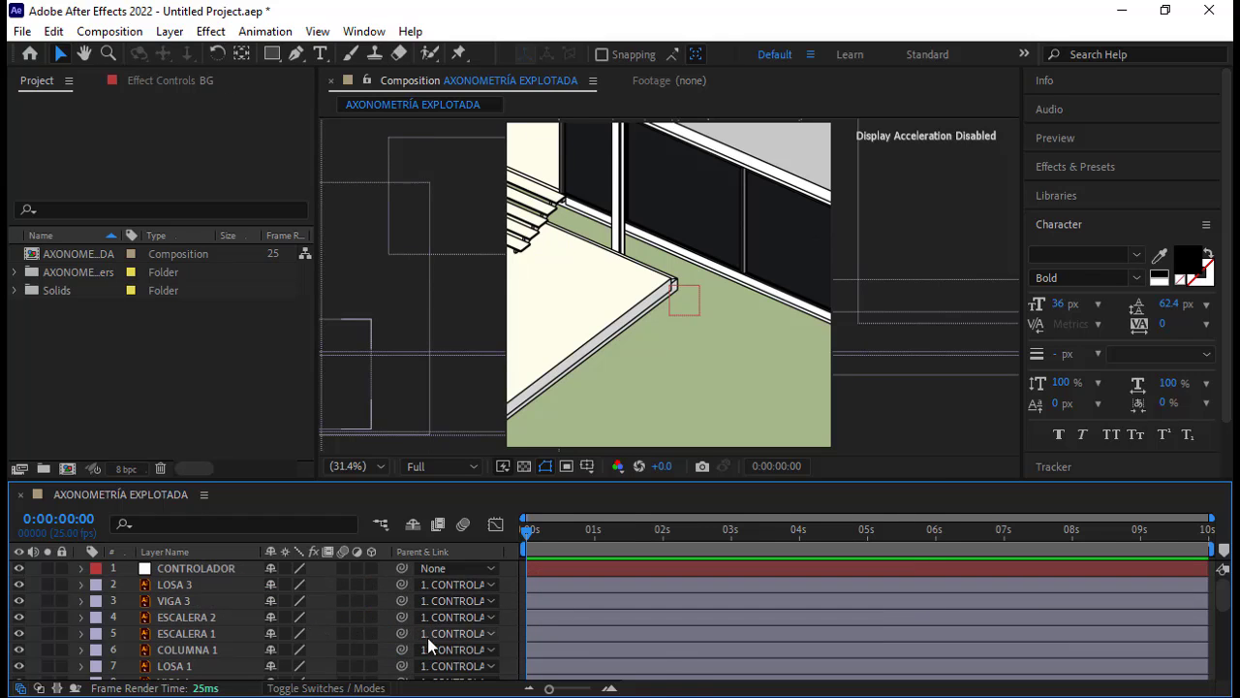
{"action": "left_click_drag", "start_coordinate": [401, 665], "coordinate": [208, 569]}
Step: Scale down the CONTROLADOR null object until the whole house and its terrain fit inside the composition
{"action": "left_click", "coordinate": [208, 569]}
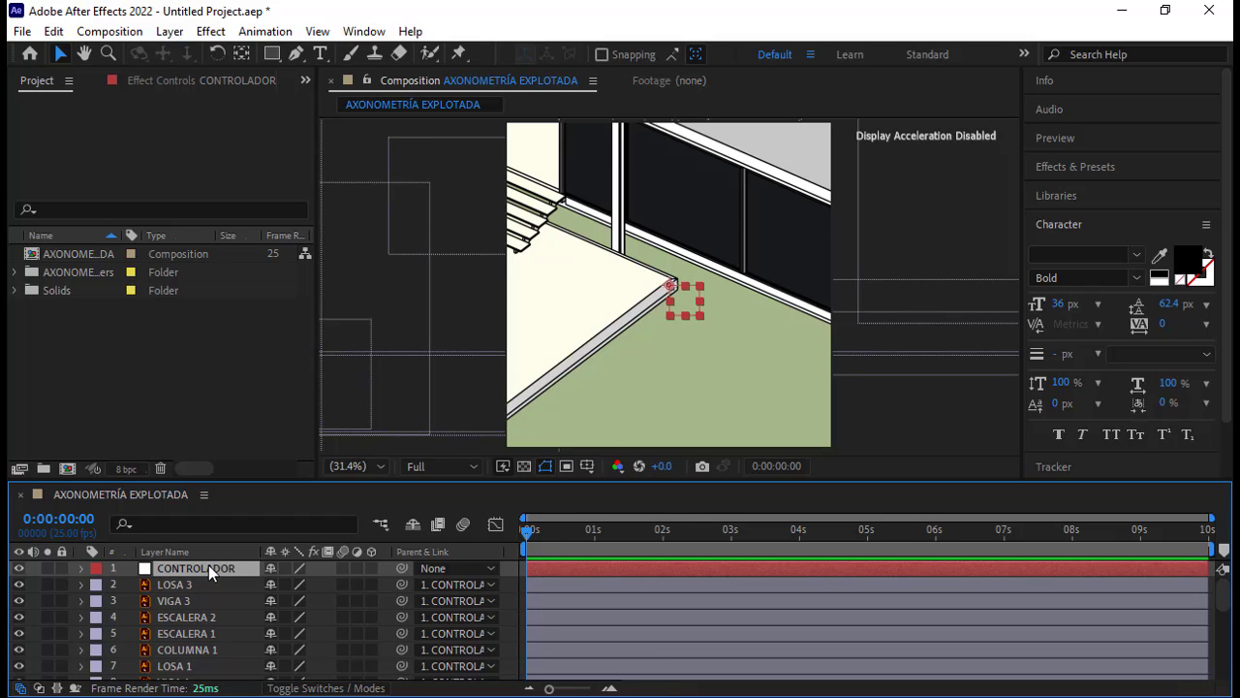
{"action": "key", "text": "s"}
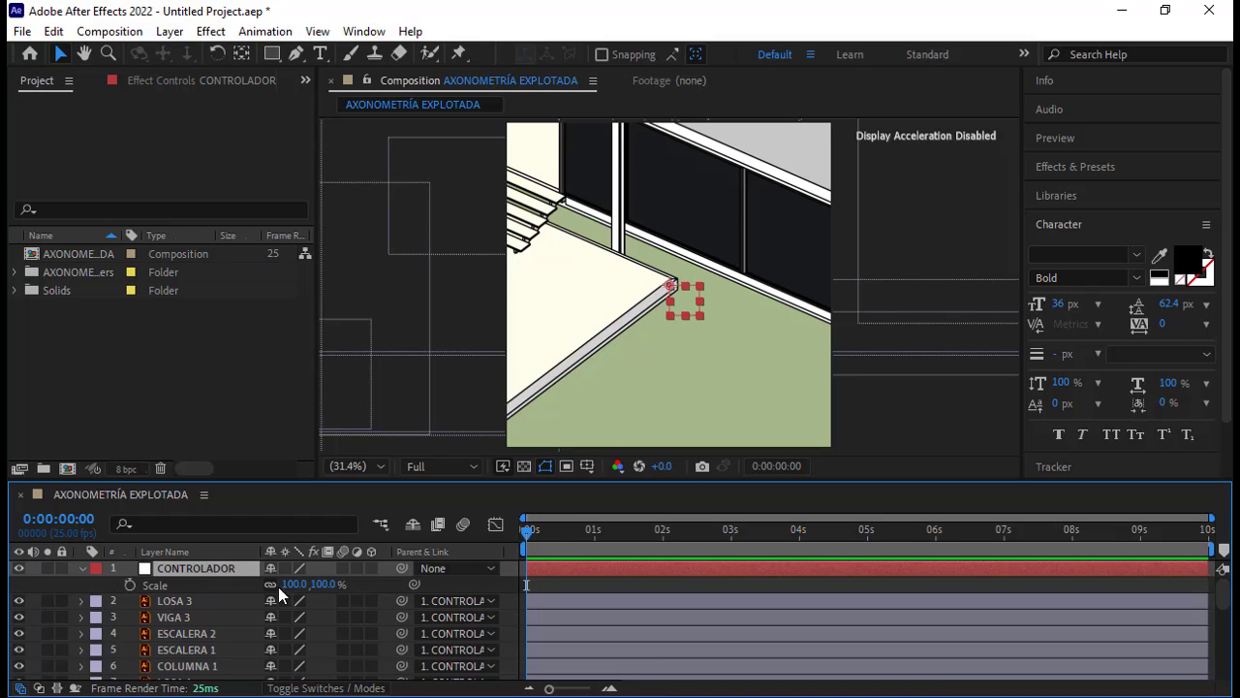
{"action": "left_click_drag", "start_coordinate": [286, 585], "coordinate": [211, 585]}
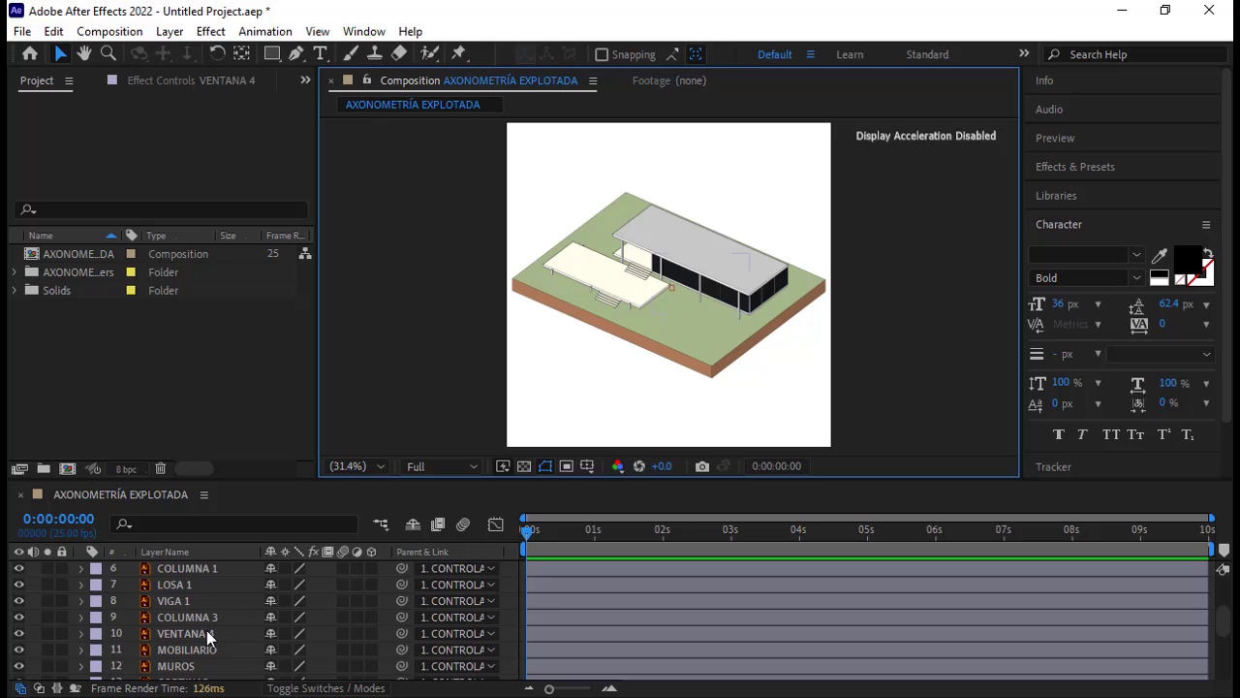
Step: Lower the opacity of the VENTANA 4 layer to make the window glass semi-transparent
{"action": "left_click", "coordinate": [203, 632]}
{"action": "key", "text": "t"}
{"action": "left_click", "coordinate": [278, 649]}
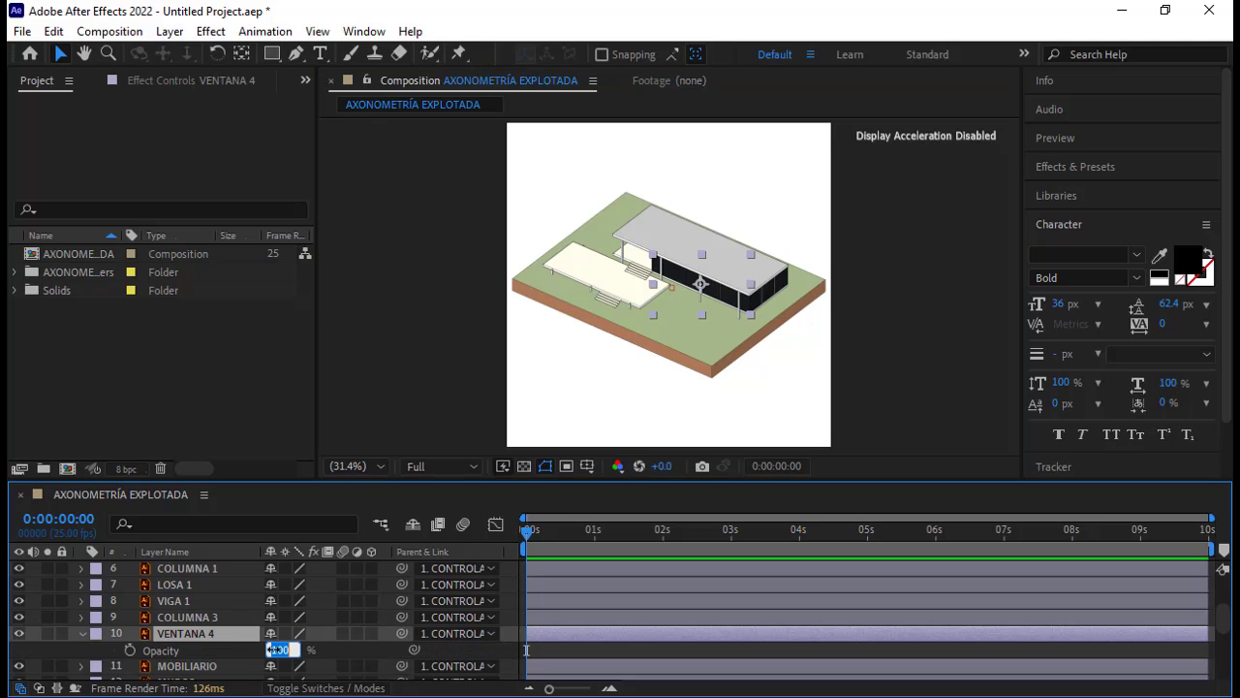
{"action": "key", "text": "Return"}
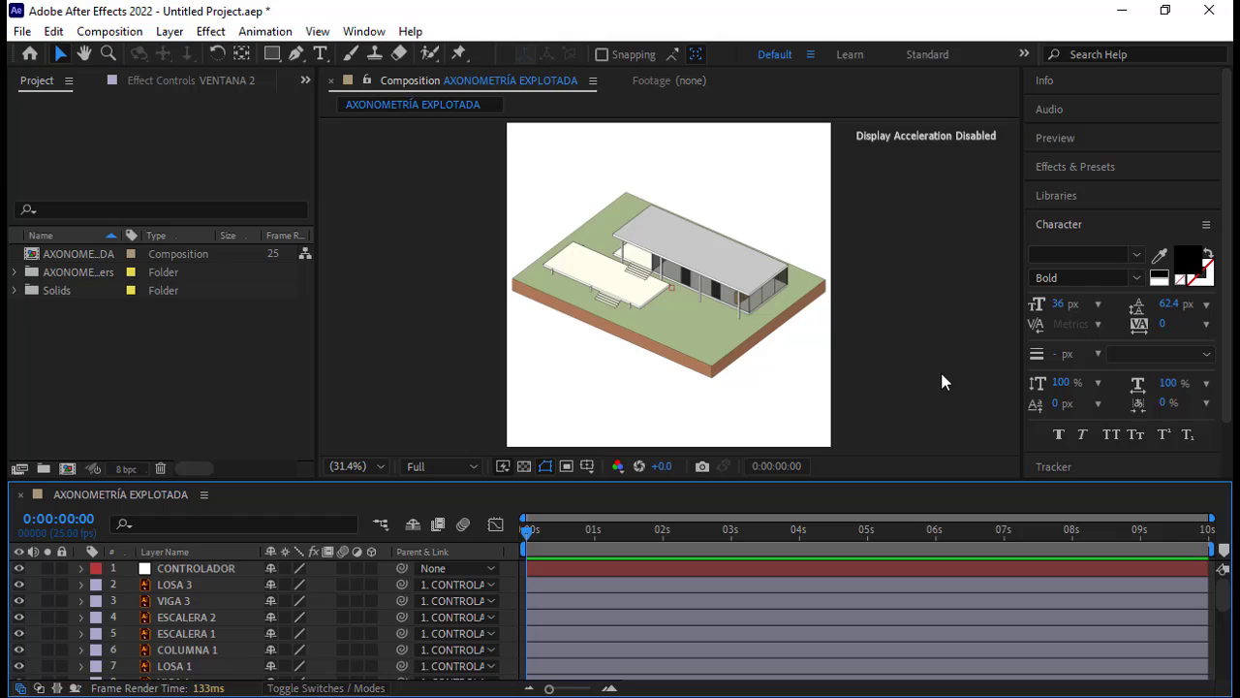
Step: Shorten the composition's work area to end at about 3 seconds
{"action": "left_click", "coordinate": [741, 533]}
{"action": "left_click_drag", "start_coordinate": [734, 559], "coordinate": [731, 562]}
{"action": "left_click_drag", "start_coordinate": [550, 688], "coordinate": [573, 691]}
{"action": "left_click_drag", "start_coordinate": [654, 694], "coordinate": [630, 691]}
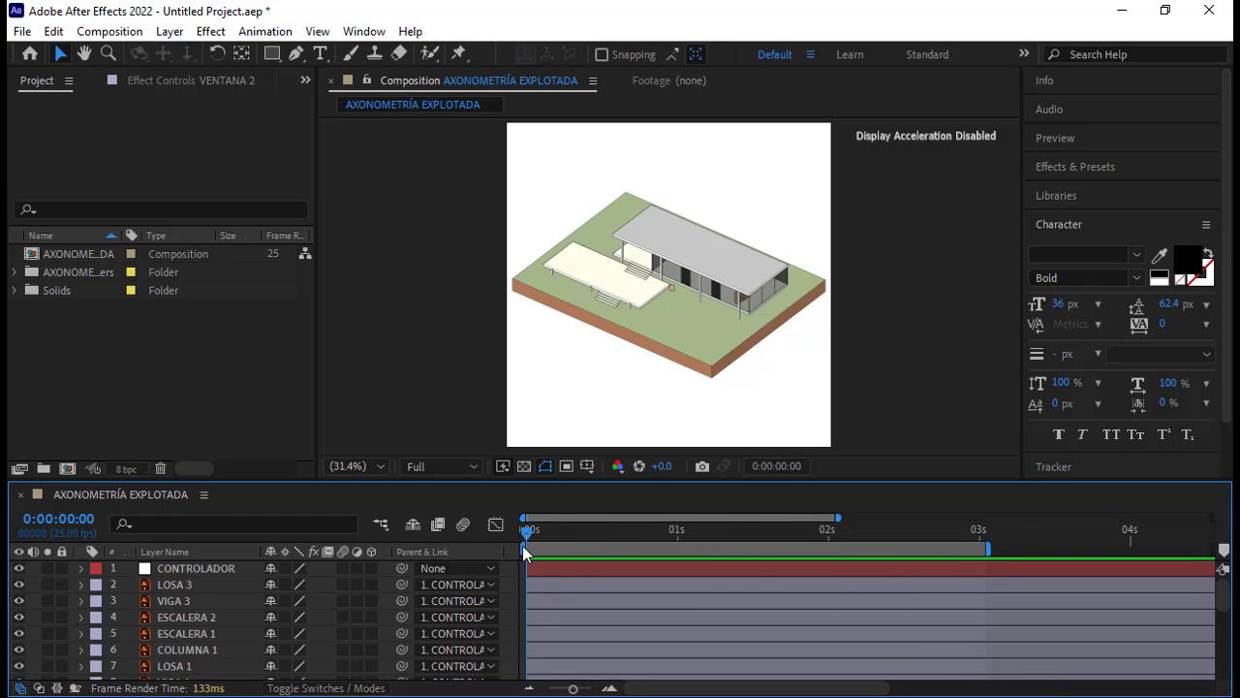
Step: Add Position keyframes to the LOSA 3 layer at 0 seconds and 1 second
{"action": "left_click", "coordinate": [198, 581]}
{"action": "key", "text": "p"}
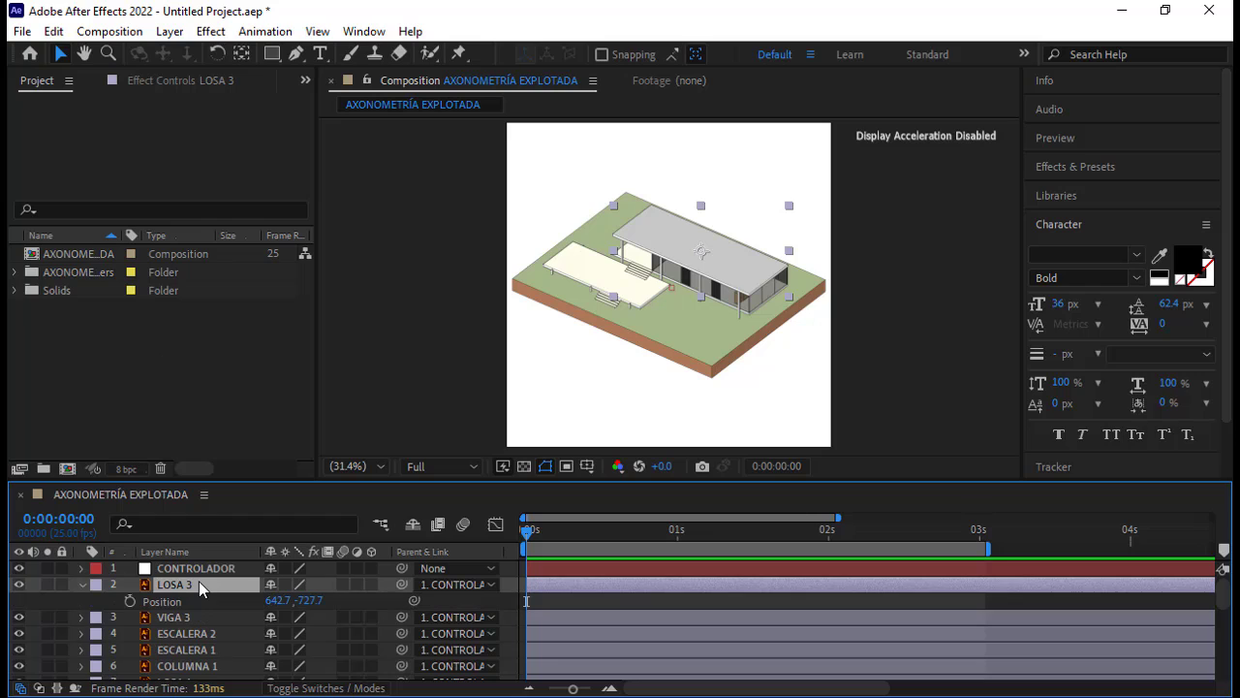
{"action": "left_click", "coordinate": [131, 602]}
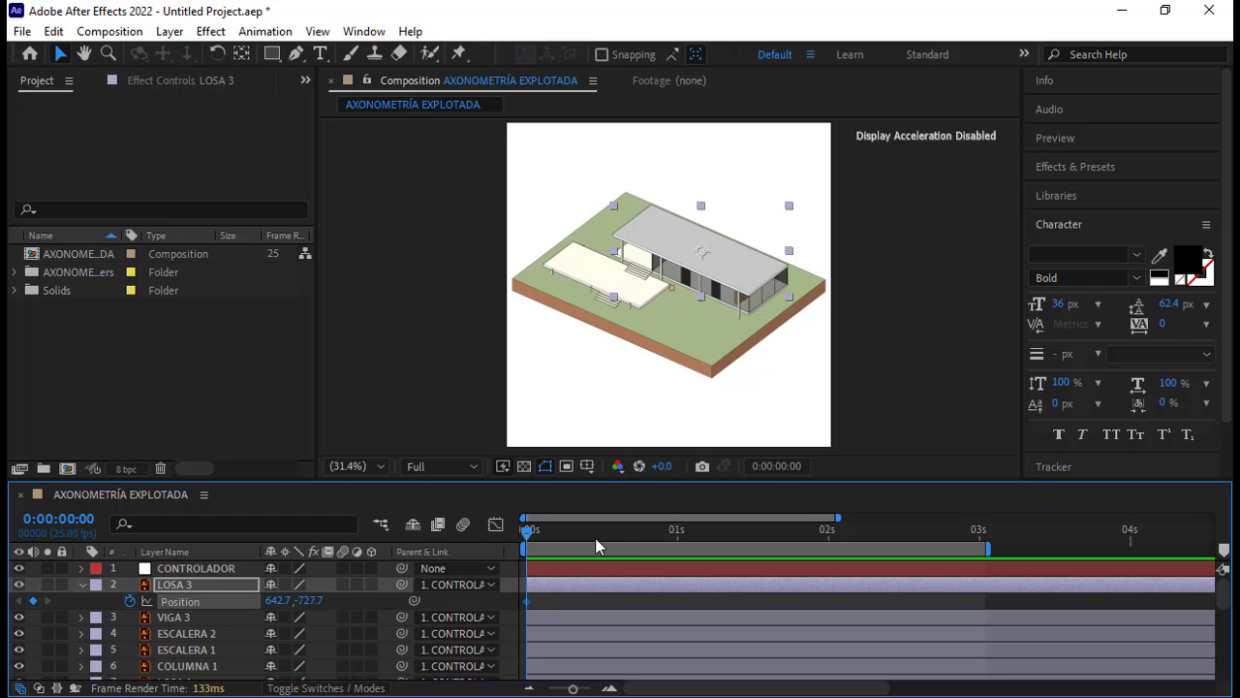
{"action": "left_click_drag", "start_coordinate": [601, 544], "coordinate": [676, 576]}
{"action": "left_click", "coordinate": [33, 600]}
Step: Raise LOSA 3 above the frame at 0 seconds by setting its Position to 642.7, -4535.2
{"action": "left_click_drag", "start_coordinate": [545, 533], "coordinate": [524, 541]}
{"action": "key", "text": "Up"}
{"action": "key", "text": "Up"}
{"action": "key", "text": "Up"}
{"action": "key", "text": "Up"}
{"action": "key", "text": "Up"}
{"action": "key", "text": "Up"}
{"action": "key", "text": "Up"}
{"action": "key", "text": "Up"}
{"action": "key", "text": "Up"}
{"action": "key", "text": "Up"}
{"action": "key", "text": "Up"}
{"action": "key", "text": "Up"}
{"action": "key", "text": "Up"}
{"action": "key", "text": "Up"}
{"action": "key", "text": "Up"}
{"action": "key", "text": "Up"}
{"action": "key", "text": "Up"}
{"action": "key", "text": "Up"}
{"action": "key", "text": "Up"}
{"action": "key", "text": "Up"}
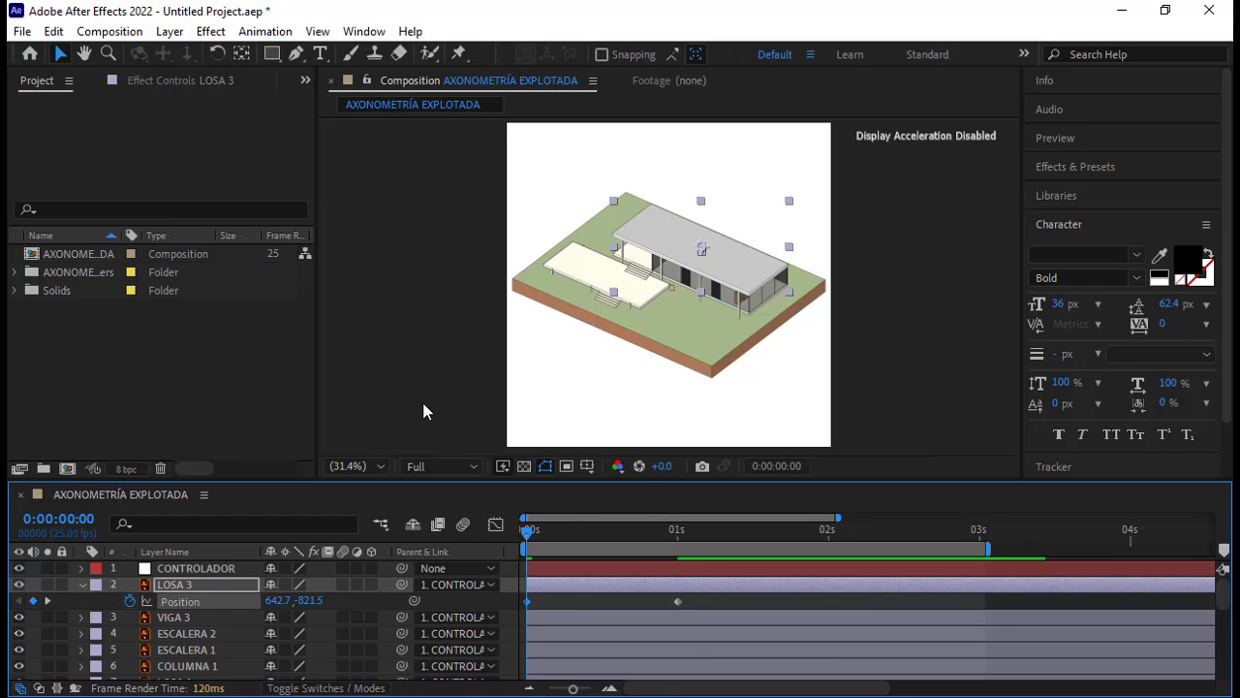
{"action": "key", "text": "Up"}
{"action": "key", "text": "Up"}
{"action": "key", "text": "Up"}
{"action": "key", "text": "Up"}
{"action": "key", "text": "Up"}
{"action": "key", "text": "Up"}
{"action": "key", "text": "Up"}
{"action": "key", "text": "Up"}
{"action": "key", "text": "Up"}
{"action": "key", "text": "Up"}
{"action": "key", "text": "Up"}
{"action": "key", "text": "Up"}
{"action": "key", "text": "Up"}
{"action": "key", "text": "Up"}
{"action": "key", "text": "Up"}
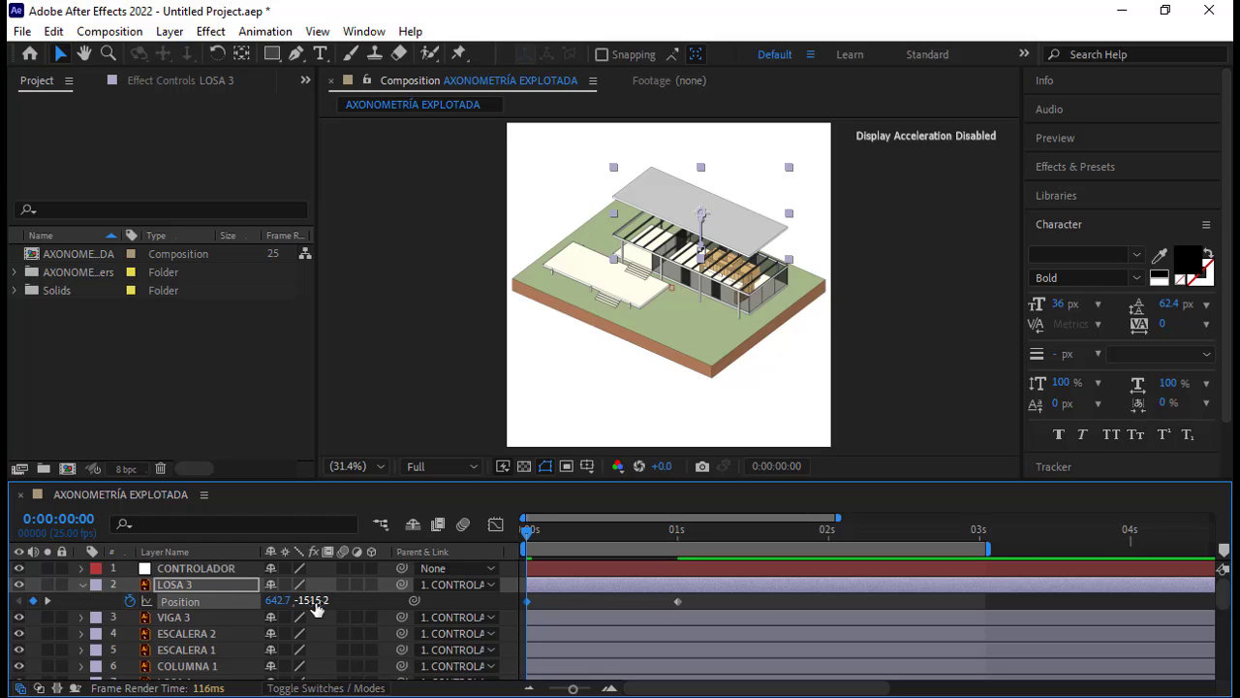
{"action": "left_click_drag", "start_coordinate": [314, 602], "coordinate": [61, 579]}
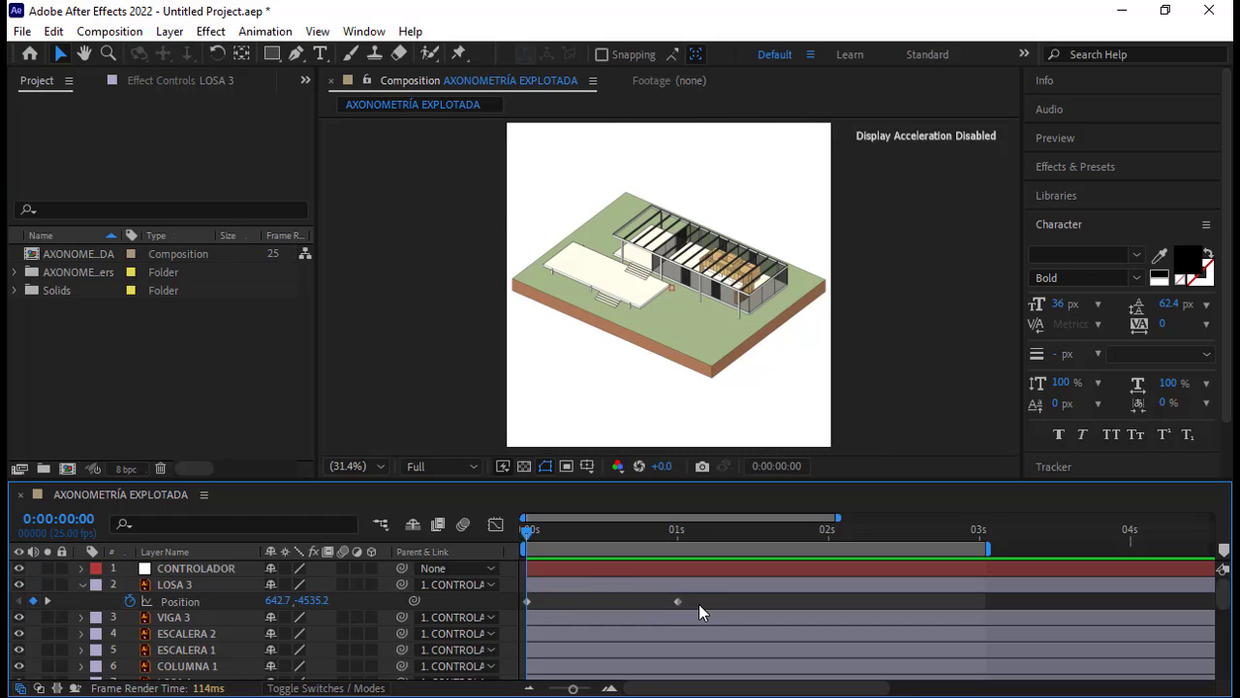
Step: Apply Easy Ease to both Position keyframes of the LOSA 3 layer
{"action": "left_click_drag", "start_coordinate": [698, 603], "coordinate": [514, 596]}
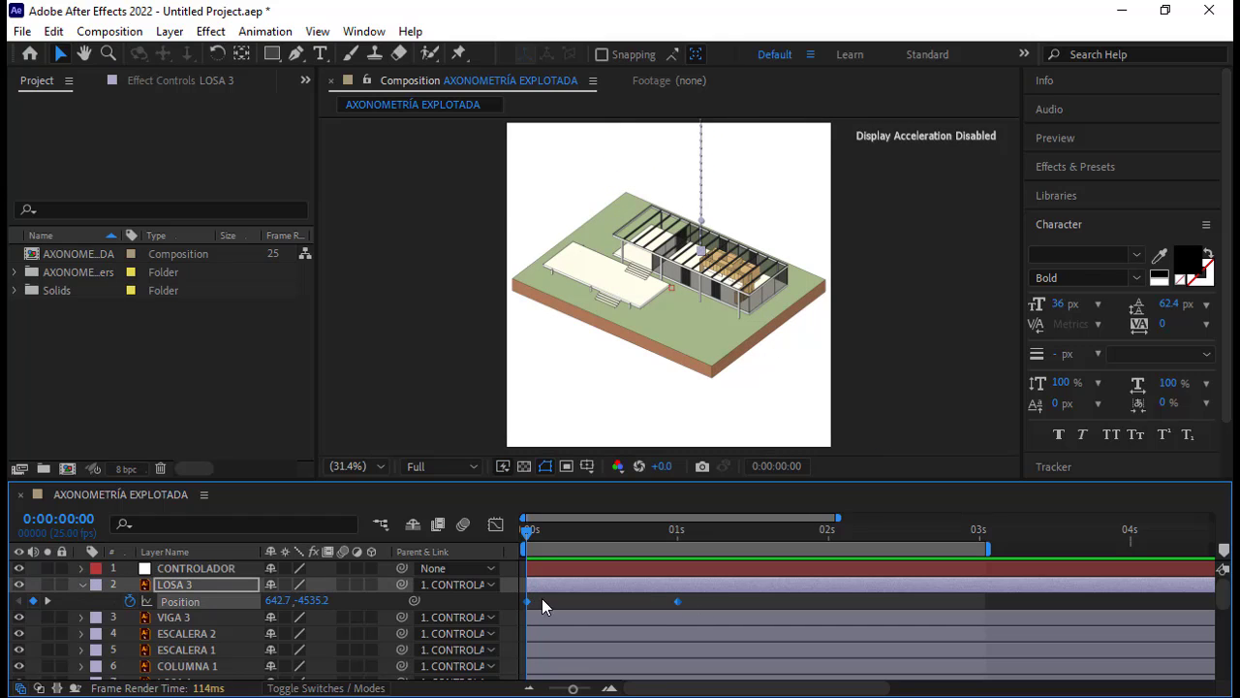
{"action": "right_click", "coordinate": [677, 602]}
{"action": "mouse_move", "coordinate": [704, 593]}
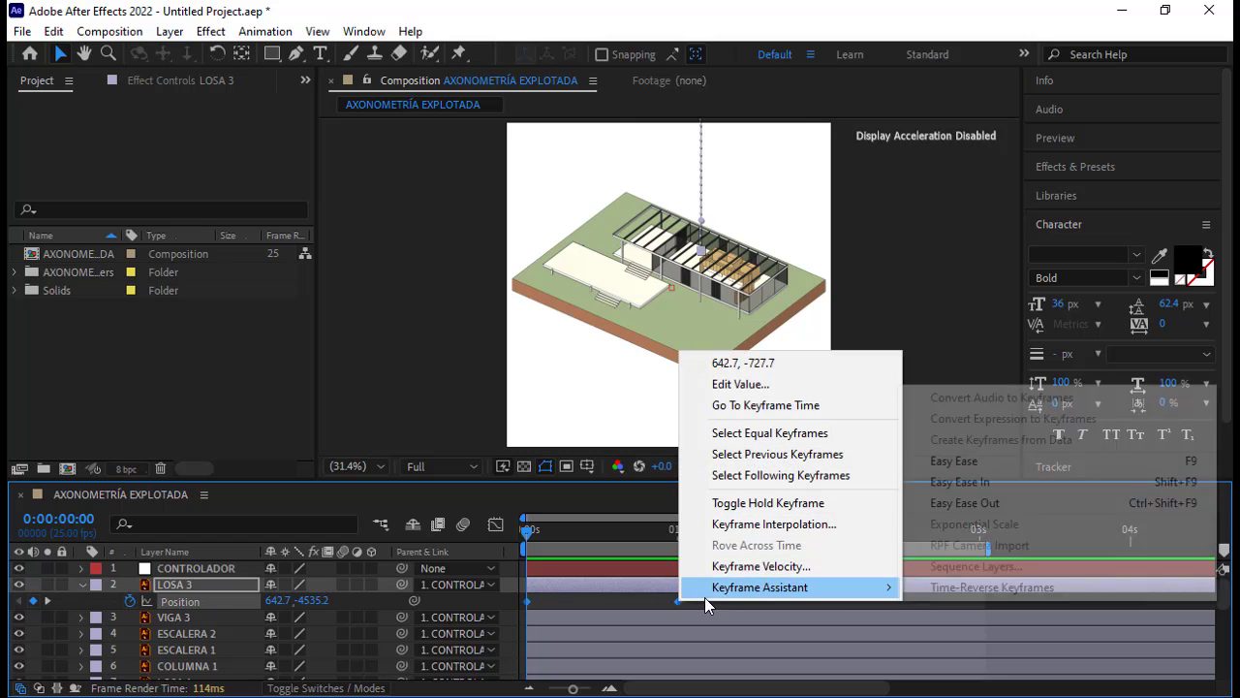
{"action": "left_click", "coordinate": [990, 462]}
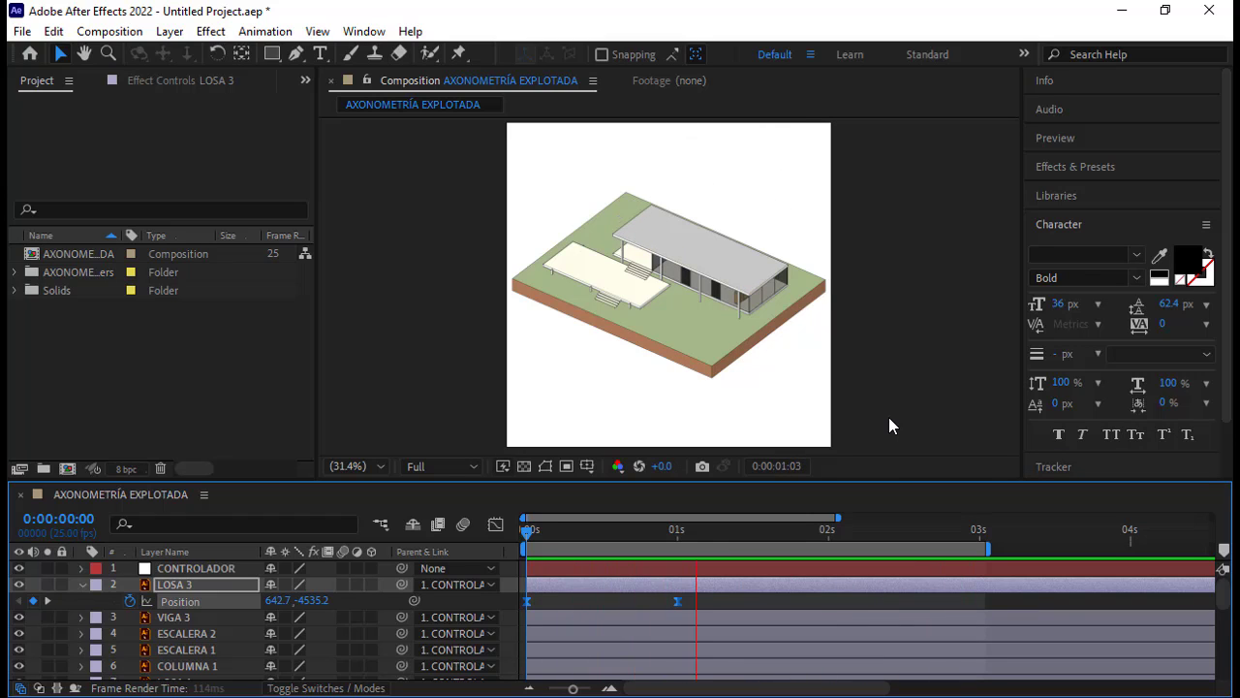
Step: Keyframe VIGA 3's Position at 0 seconds and 1 second, with the starting value at 642.7, -4512.9
{"action": "left_click", "coordinate": [173, 620]}
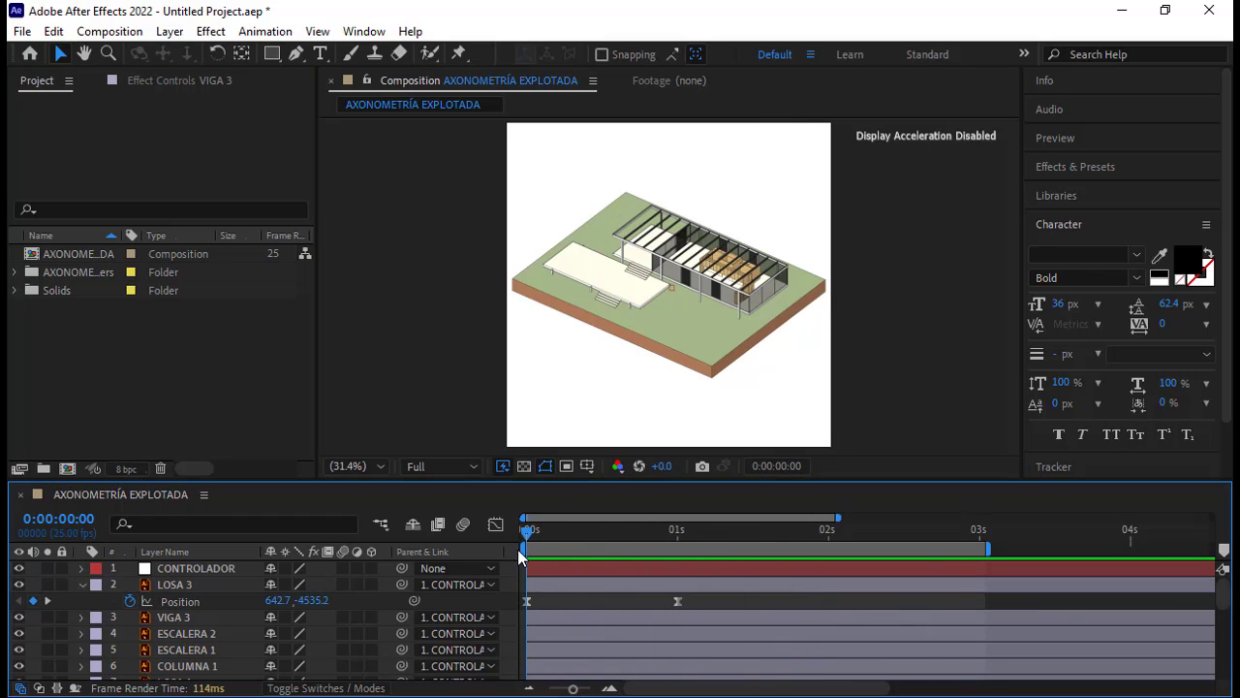
{"action": "left_click", "coordinate": [173, 620]}
{"action": "key", "text": "p"}
{"action": "left_click", "coordinate": [130, 634]}
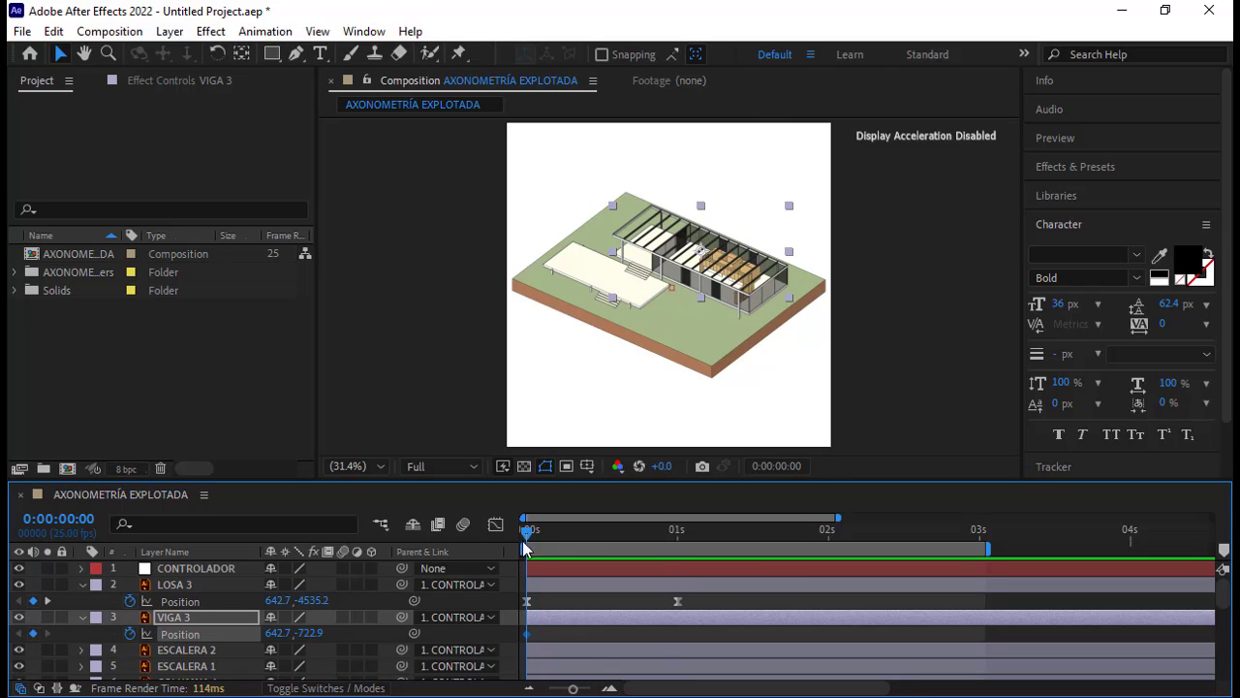
{"action": "left_click_drag", "start_coordinate": [645, 543], "coordinate": [677, 548]}
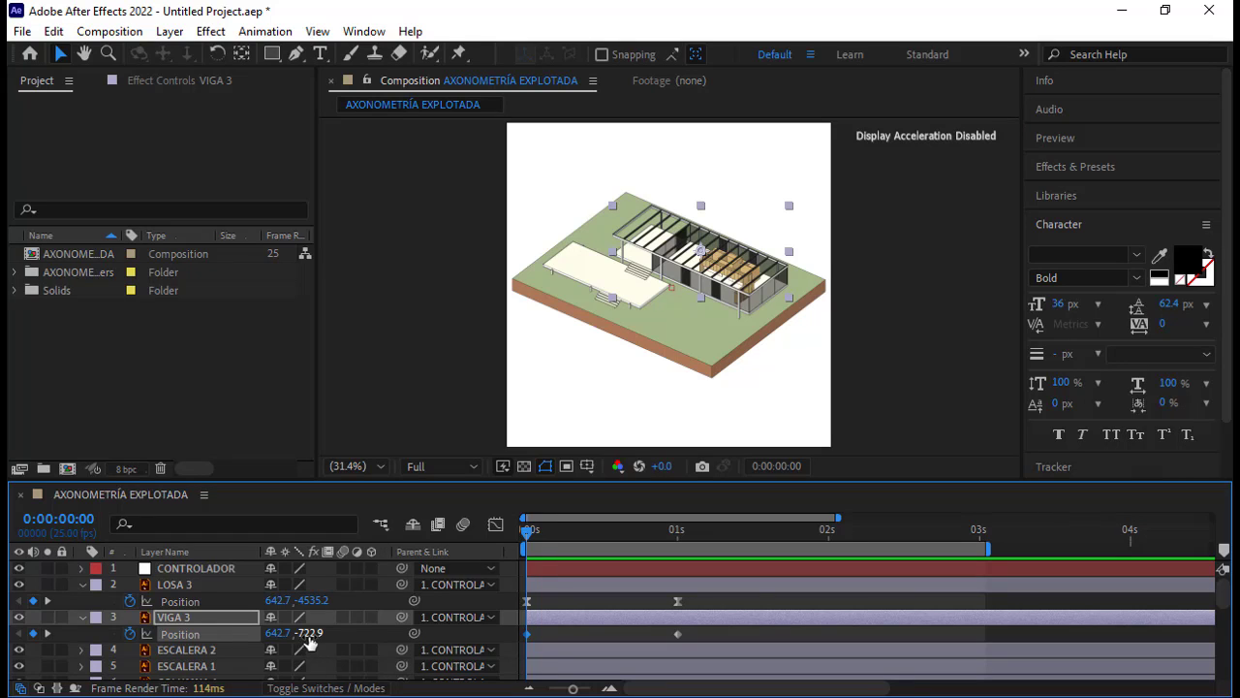
{"action": "left_click_drag", "start_coordinate": [306, 634], "coordinate": [114, 594]}
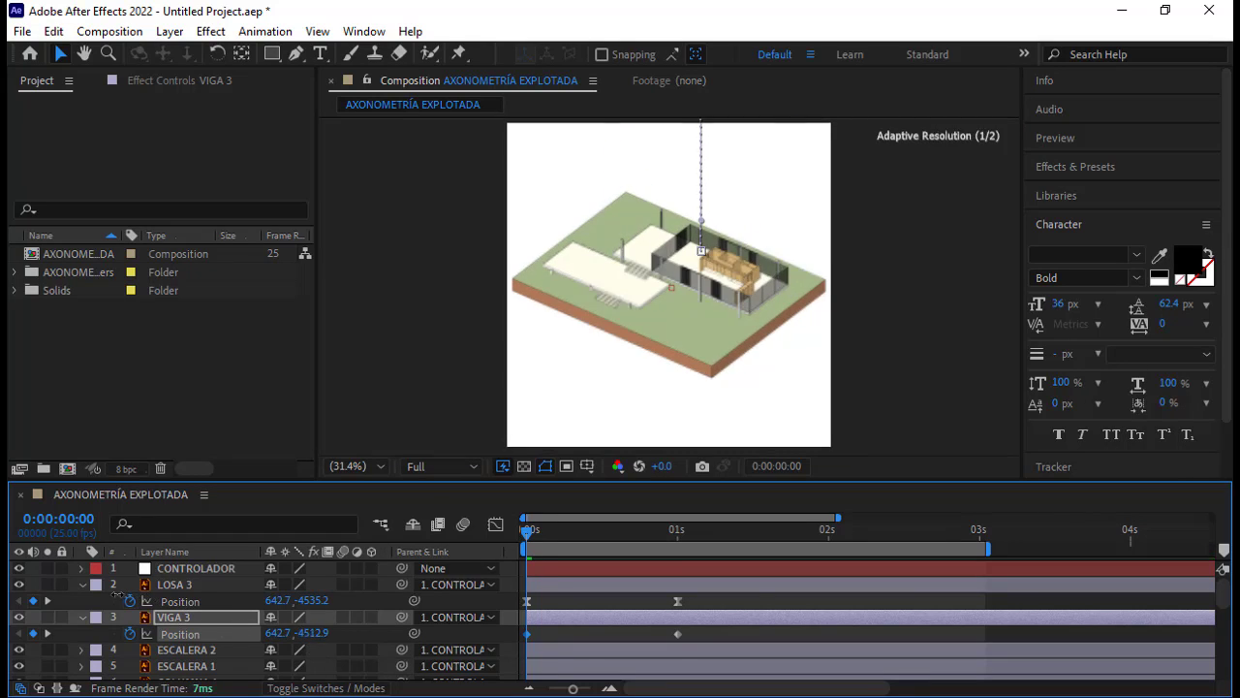
Step: Apply Easy Ease to both Position keyframes of the VIGA 3 layer
{"action": "right_click", "coordinate": [682, 633]}
{"action": "mouse_move", "coordinate": [710, 624]}
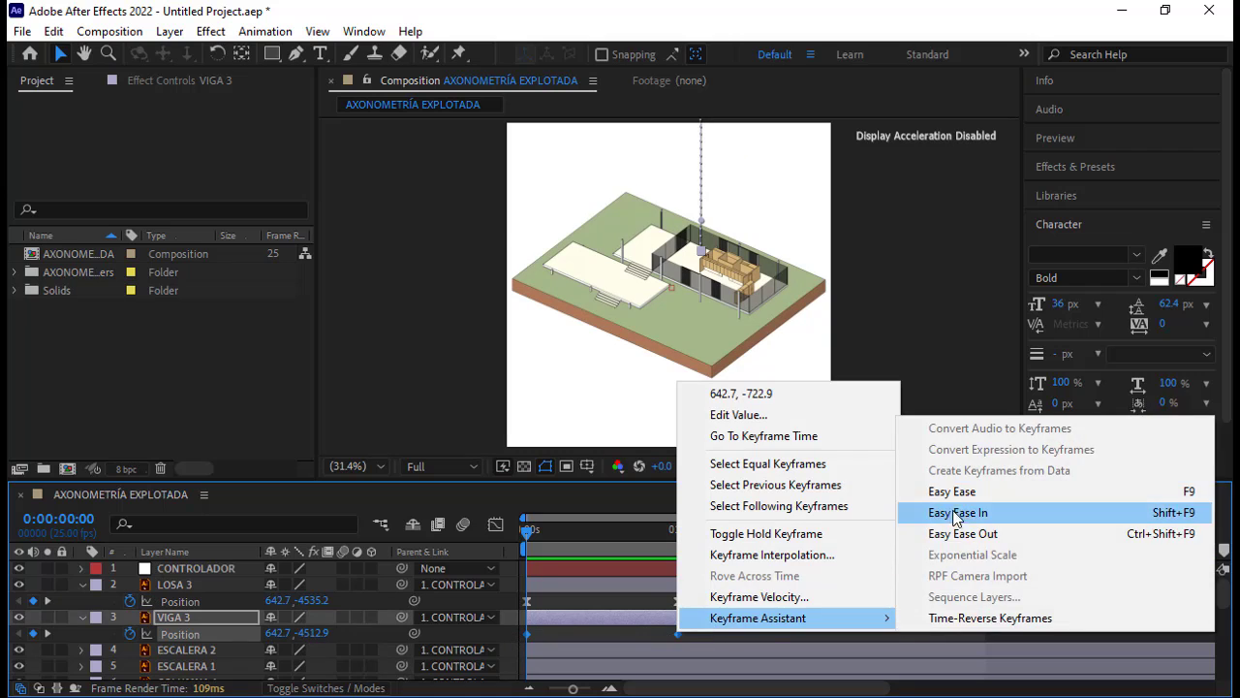
{"action": "left_click", "coordinate": [957, 513]}
Step: Reshape the speed curves at the 1-second Position keyframes of all building layers so the motion slows down more gradually
{"action": "left_click_drag", "start_coordinate": [707, 649], "coordinate": [648, 609]}
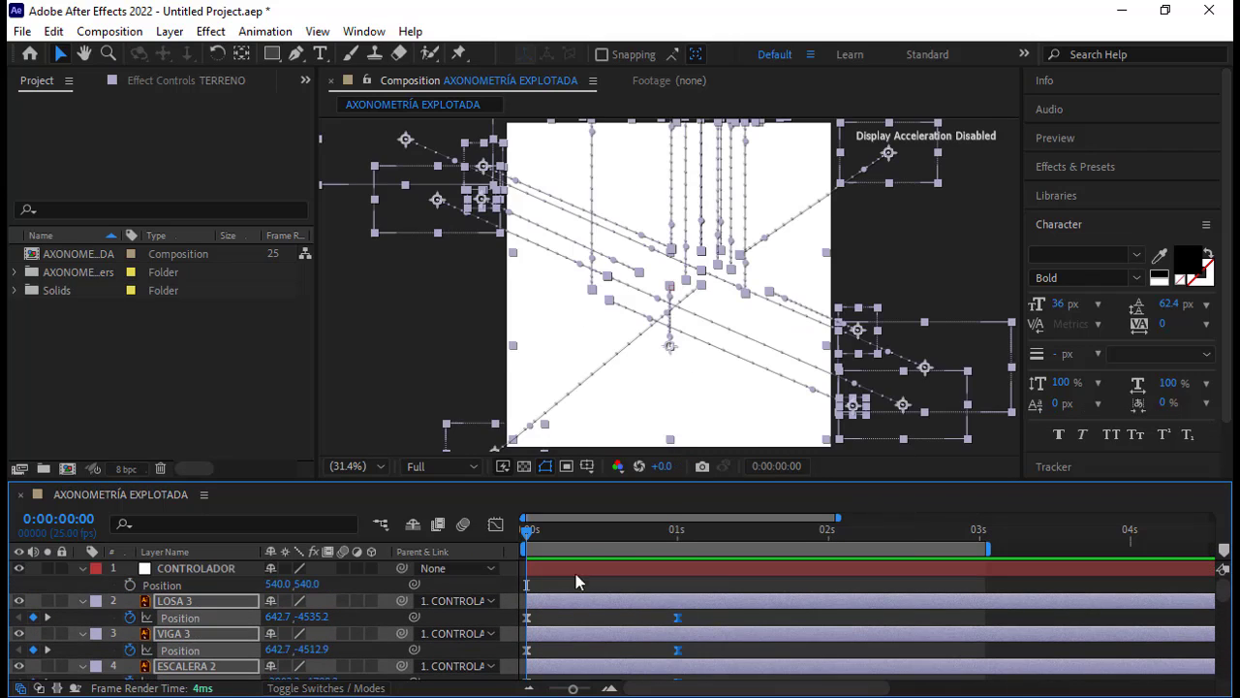
{"action": "left_click", "coordinate": [495, 525]}
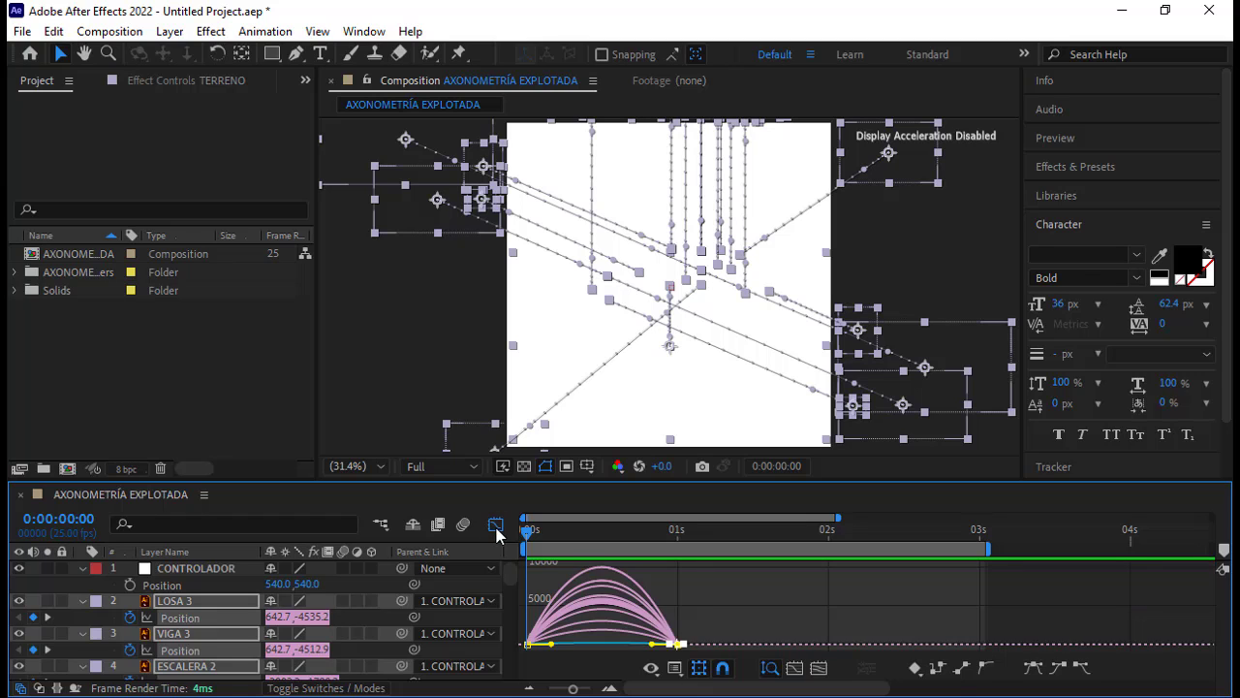
{"action": "left_click", "coordinate": [819, 669]}
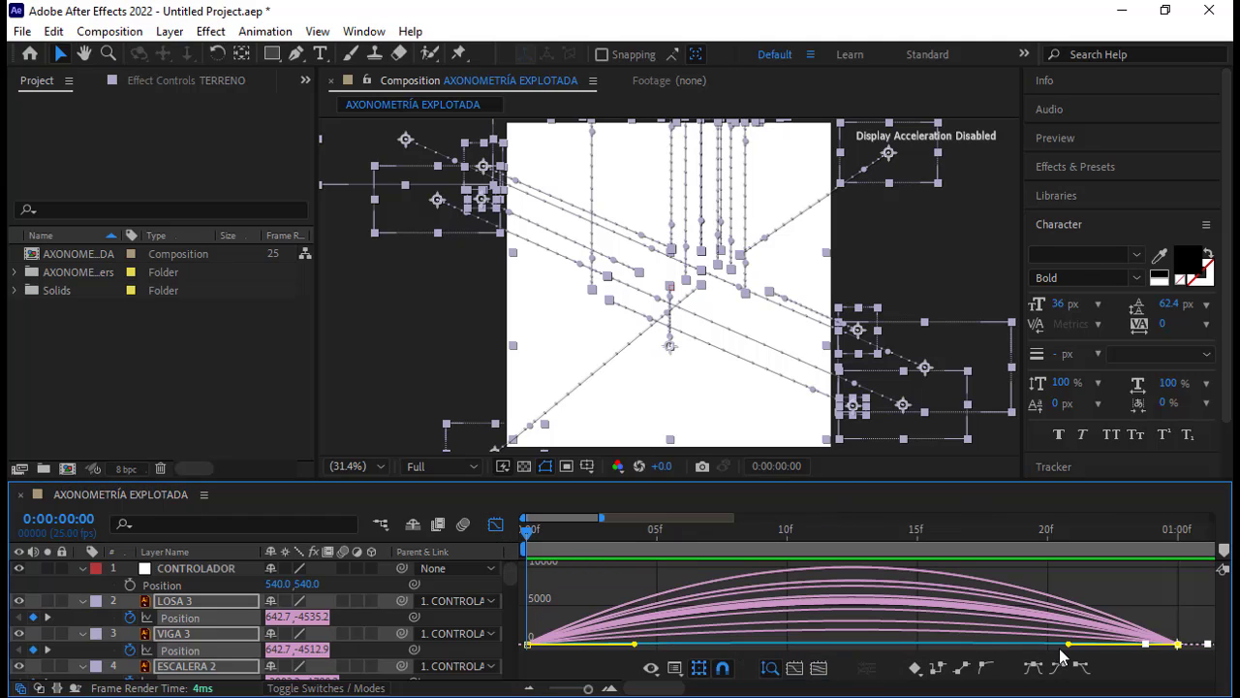
{"action": "left_click_drag", "start_coordinate": [1069, 645], "coordinate": [972, 645]}
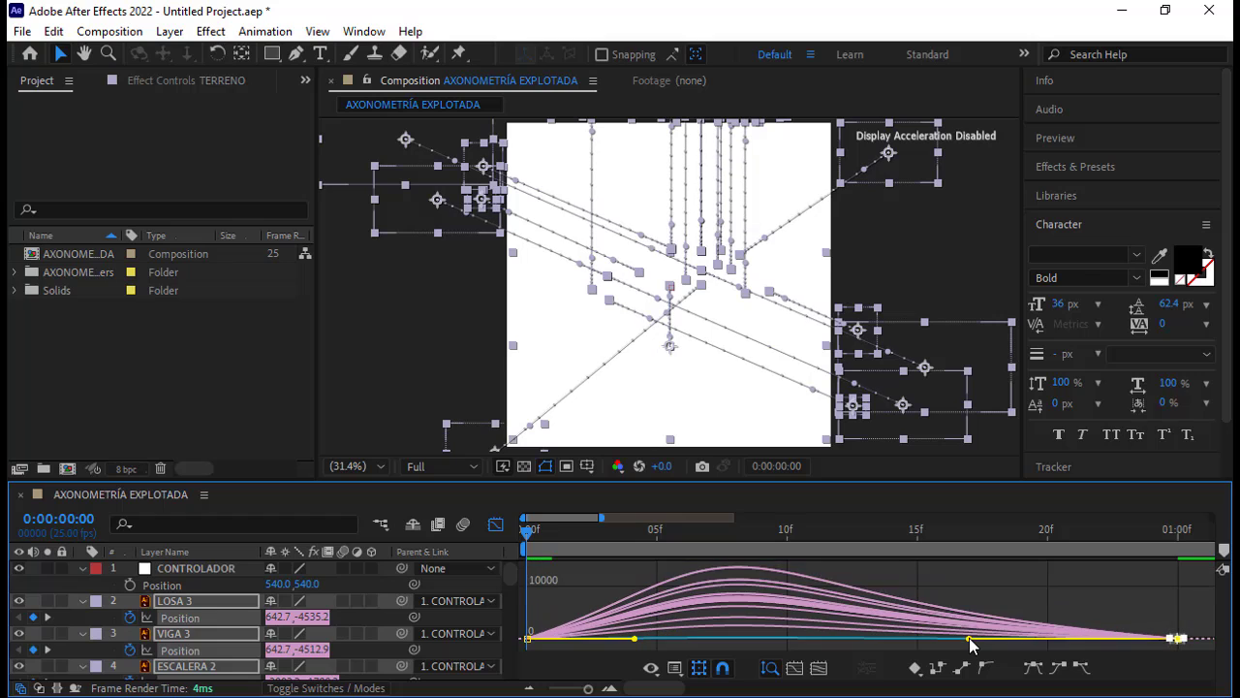
{"action": "left_click", "coordinate": [495, 525]}
Step: Preview the assembly animation and extend the work area to the composition's full 10 seconds
{"action": "left_click_drag", "start_coordinate": [585, 691], "coordinate": [572, 691]}
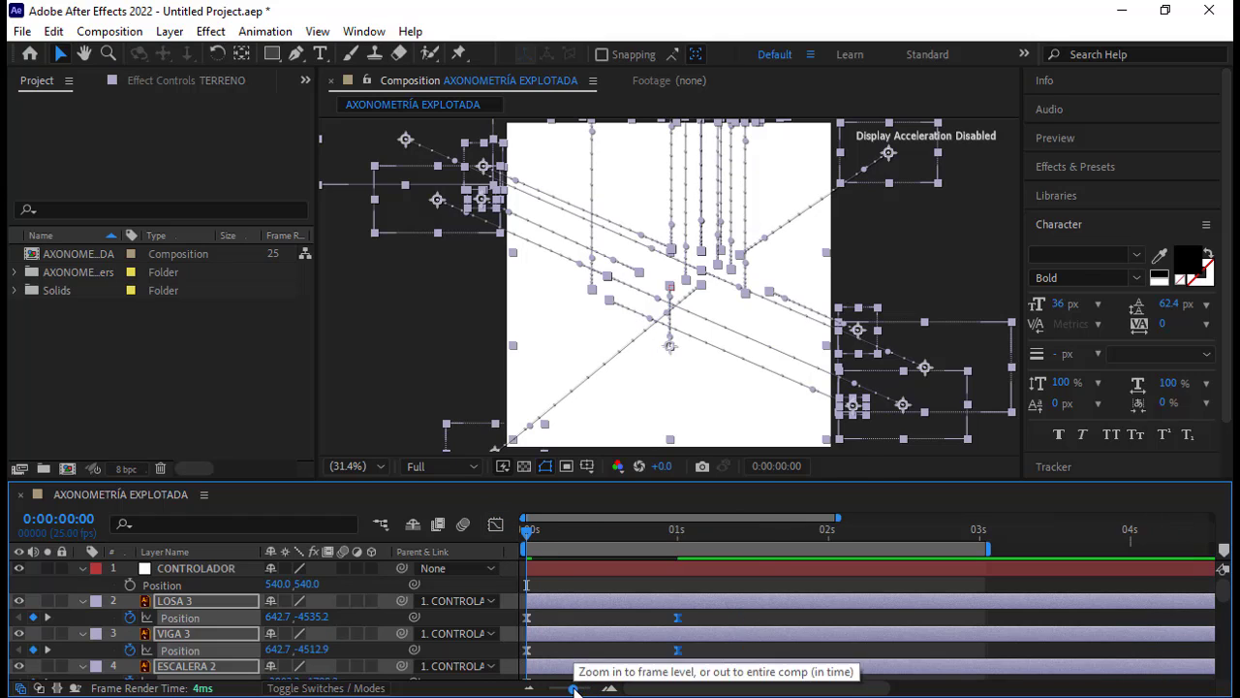
{"action": "left_click", "coordinate": [947, 393]}
{"action": "key", "text": "space"}
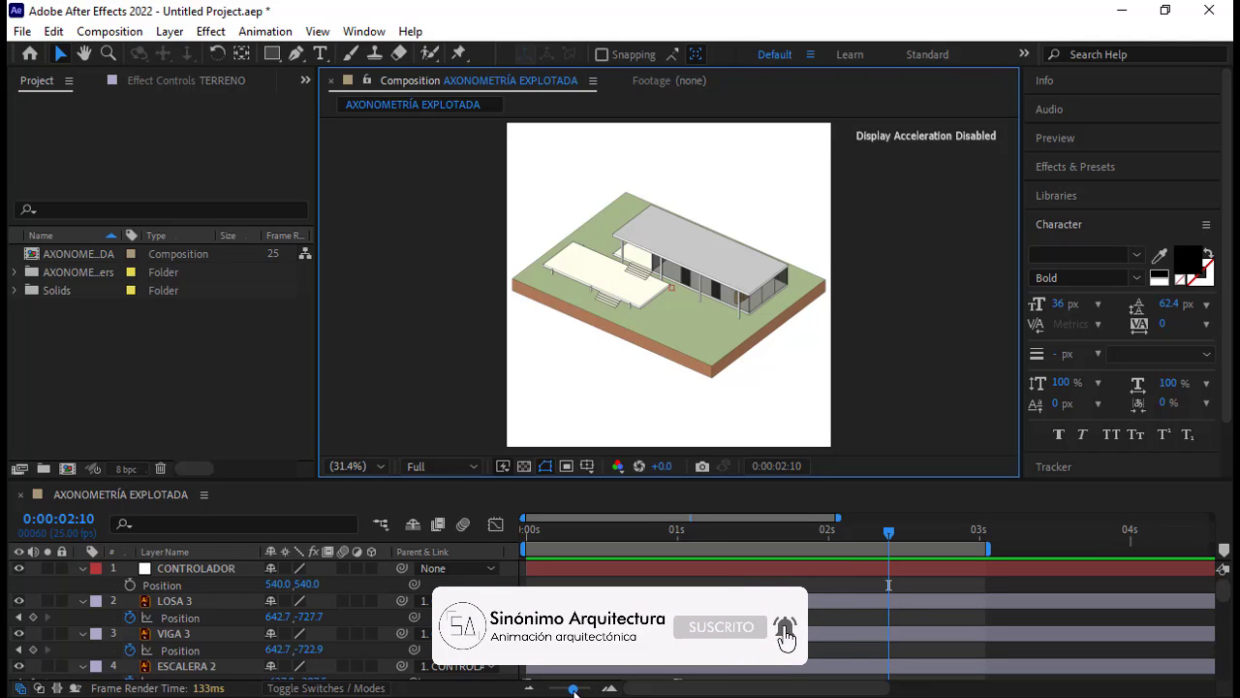
{"action": "left_click_drag", "start_coordinate": [572, 689], "coordinate": [549, 689]}
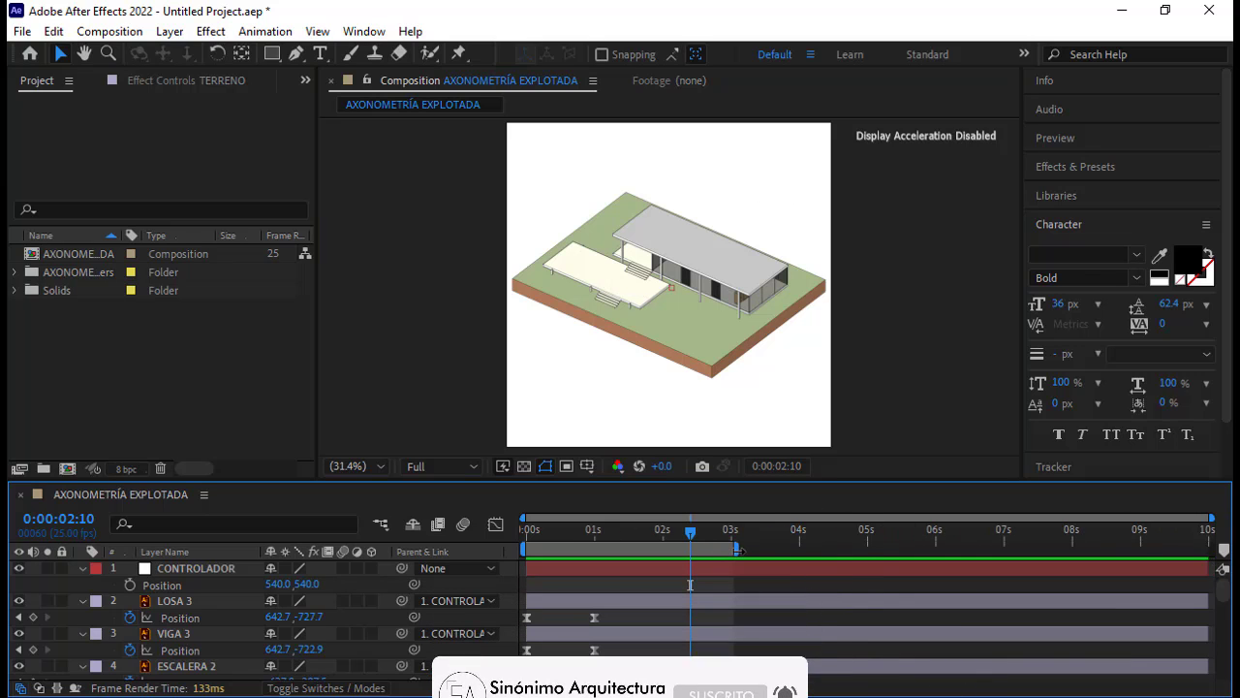
{"action": "left_click_drag", "start_coordinate": [735, 549], "coordinate": [1217, 580]}
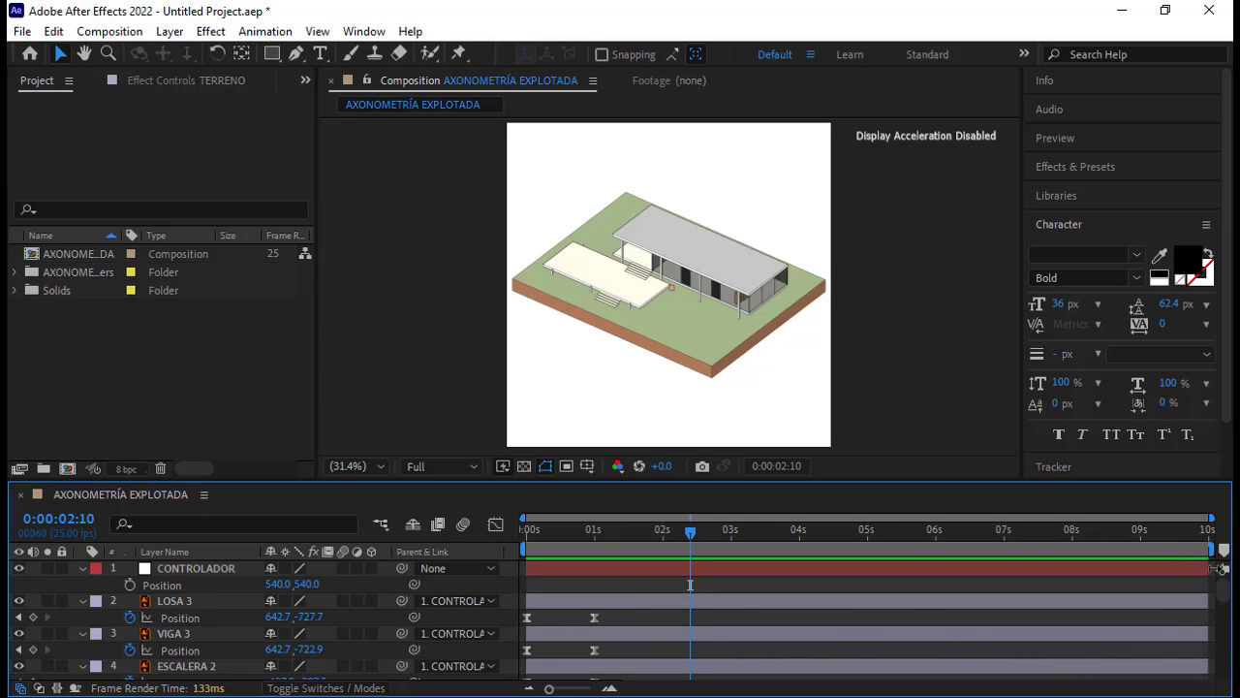
Step: Shift the COLUMNA 1, COLUMNA 2 and COLUMNA 3 layers to start at 0:00:00:13
{"action": "left_click_drag", "start_coordinate": [597, 540], "coordinate": [563, 539]}
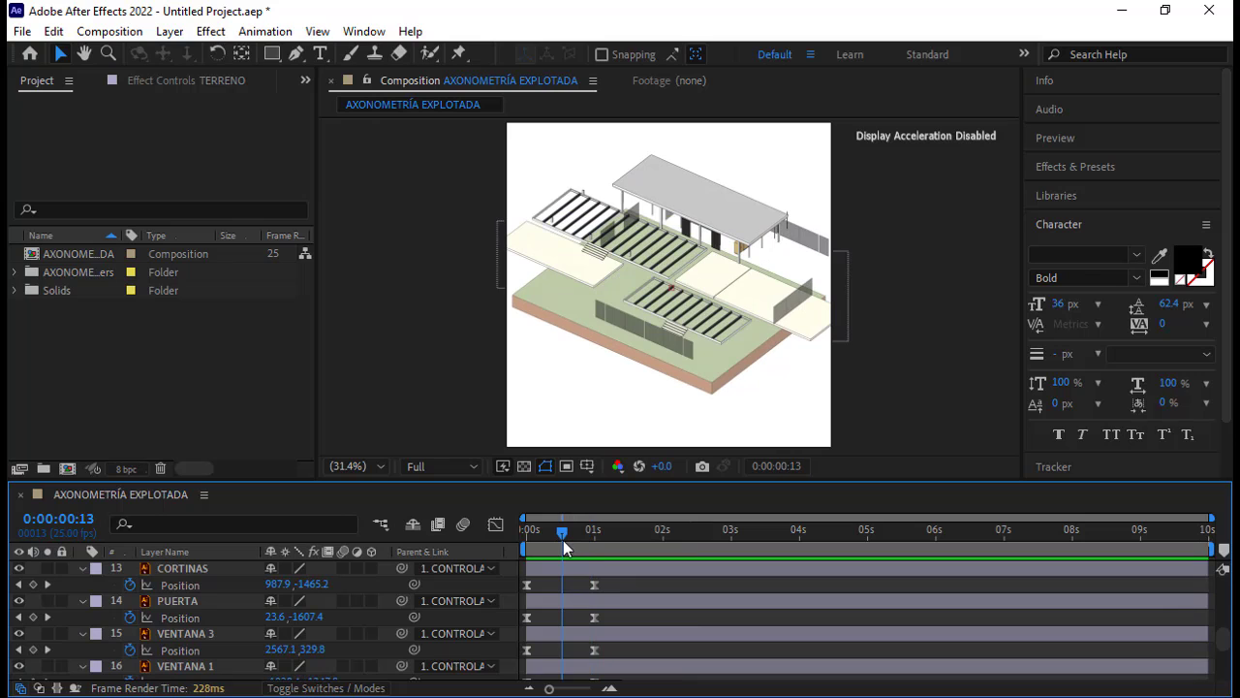
{"action": "left_click_drag", "start_coordinate": [549, 689], "coordinate": [571, 689]}
{"action": "scroll", "coordinate": [222, 595], "scroll_direction": "down", "scroll_amount": 5}
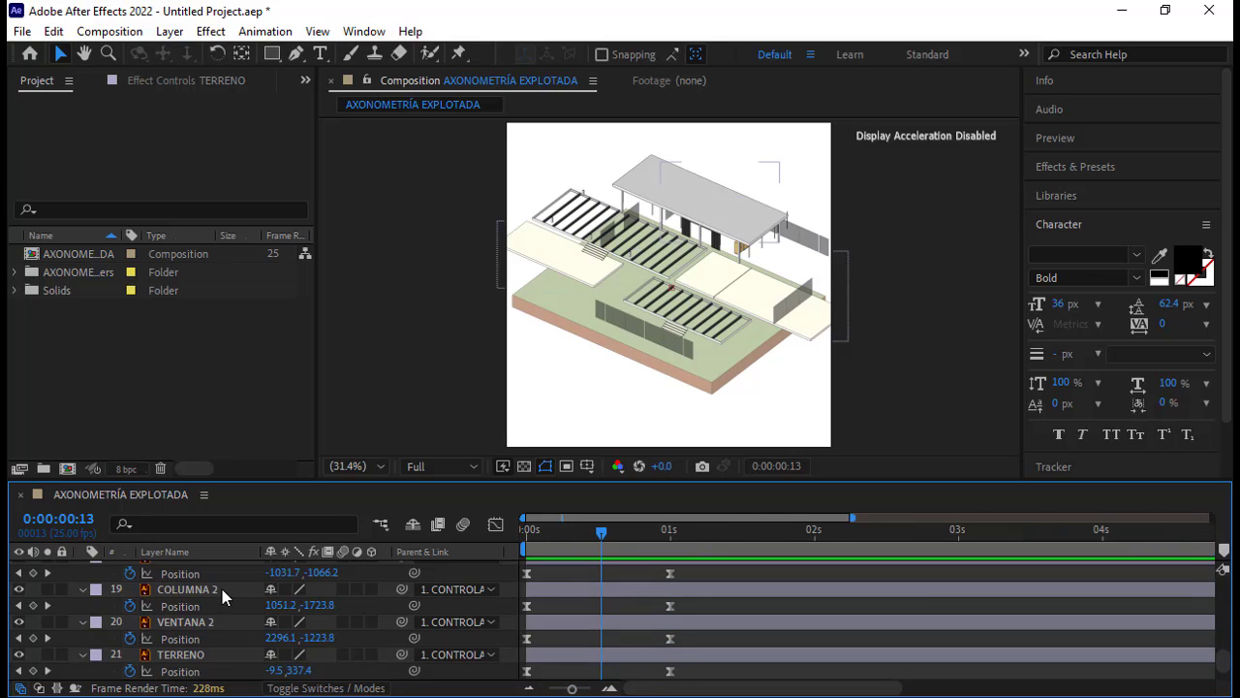
{"action": "left_click", "coordinate": [222, 591]}
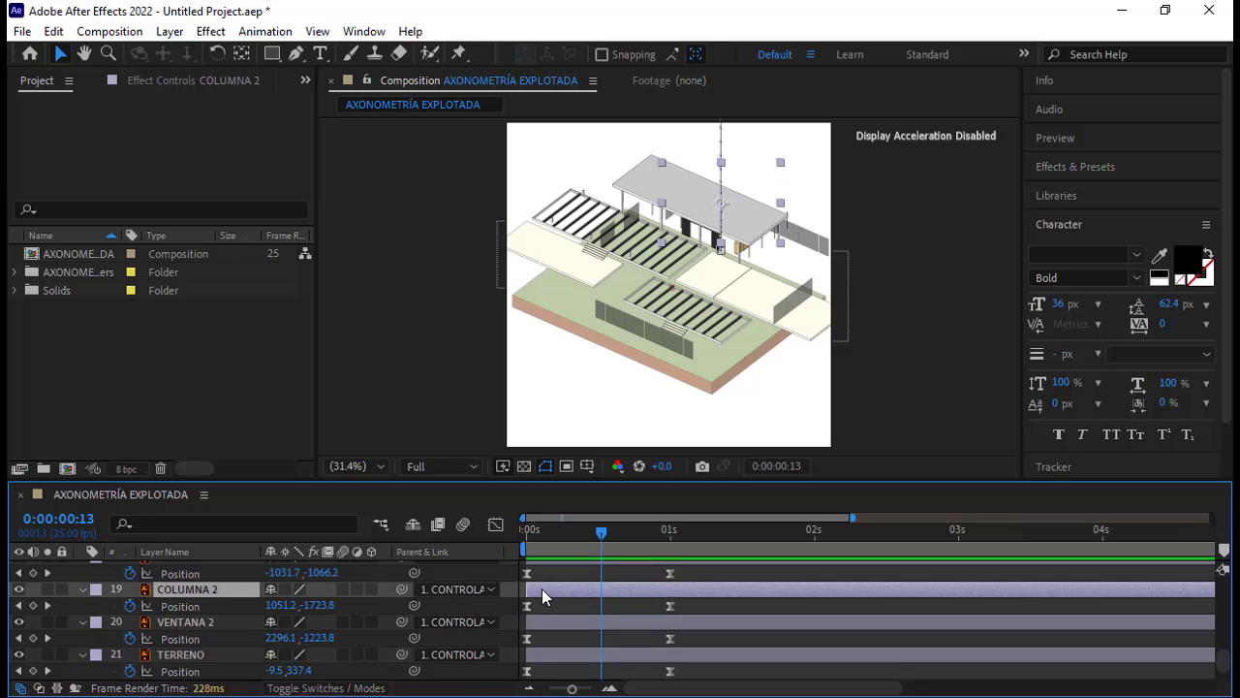
{"action": "left_click_drag", "start_coordinate": [548, 587], "coordinate": [609, 598]}
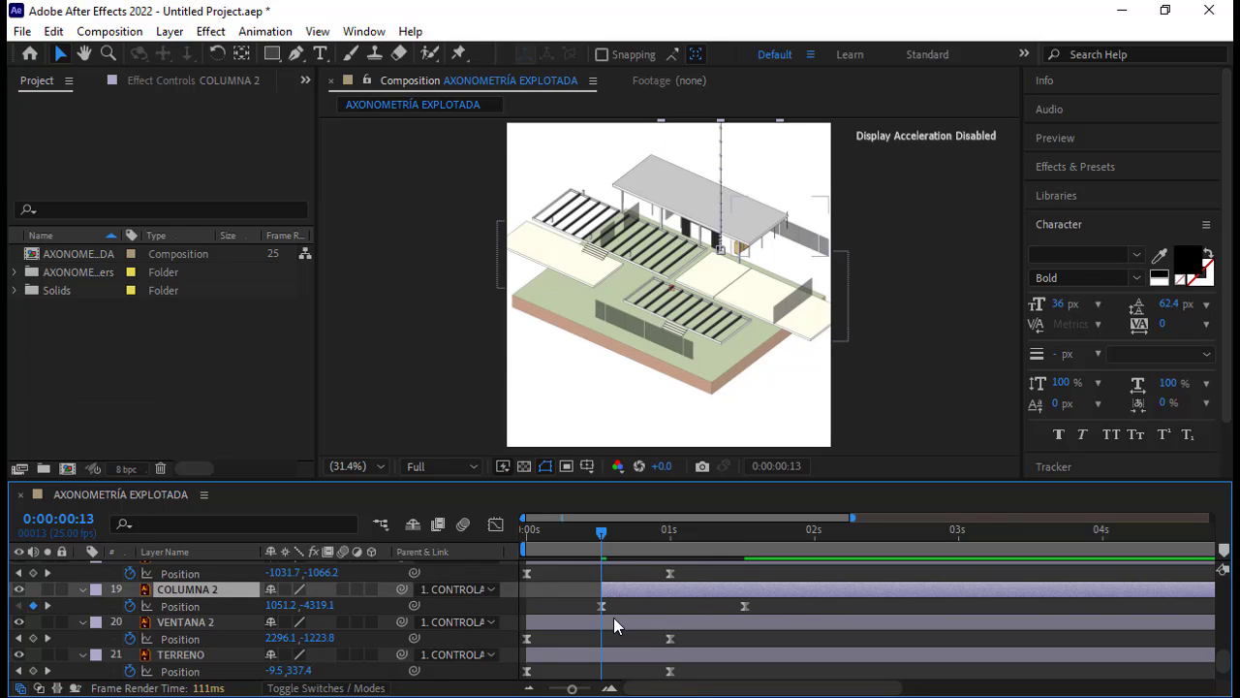
{"action": "scroll", "coordinate": [614, 618], "scroll_direction": "up", "scroll_amount": 8}
{"action": "left_click_drag", "start_coordinate": [542, 657], "coordinate": [620, 665]}
{"action": "scroll", "coordinate": [570, 622], "scroll_direction": "up", "scroll_amount": 1}
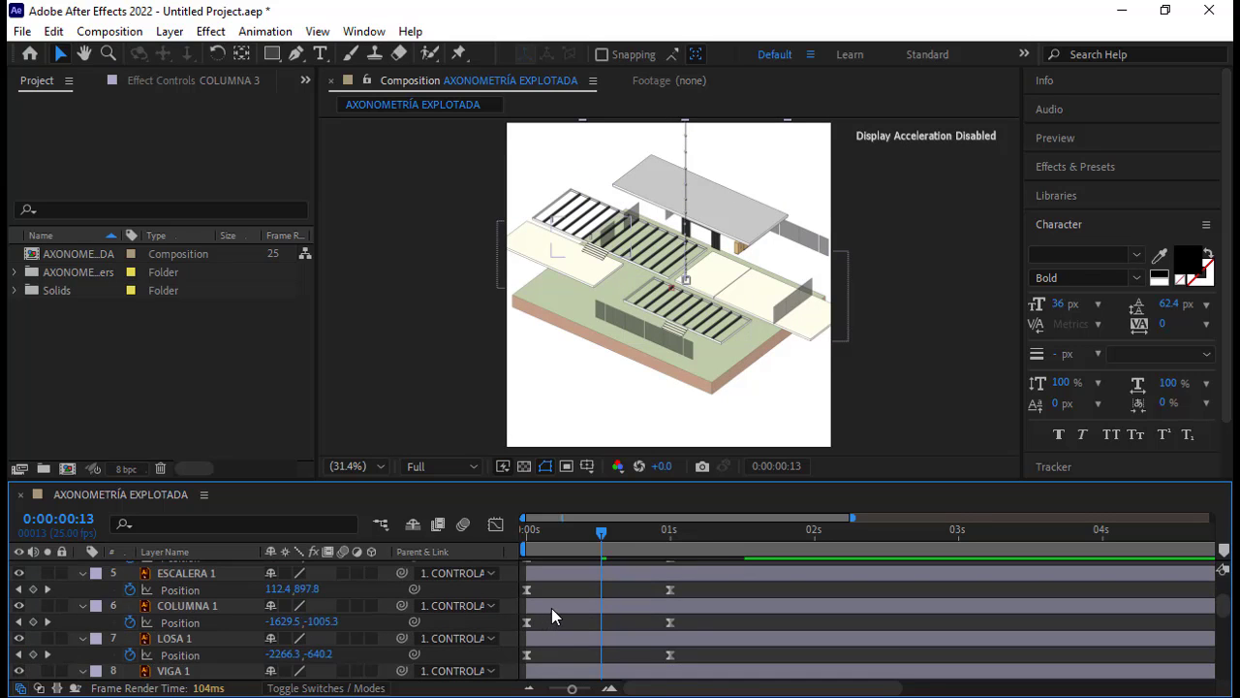
{"action": "left_click_drag", "start_coordinate": [551, 617], "coordinate": [616, 617]}
Step: Shift the VIGA 1, VIGA 2 and VIGA 3 layers to start at 0:00:01:00
{"action": "left_click_drag", "start_coordinate": [644, 558], "coordinate": [659, 559]}
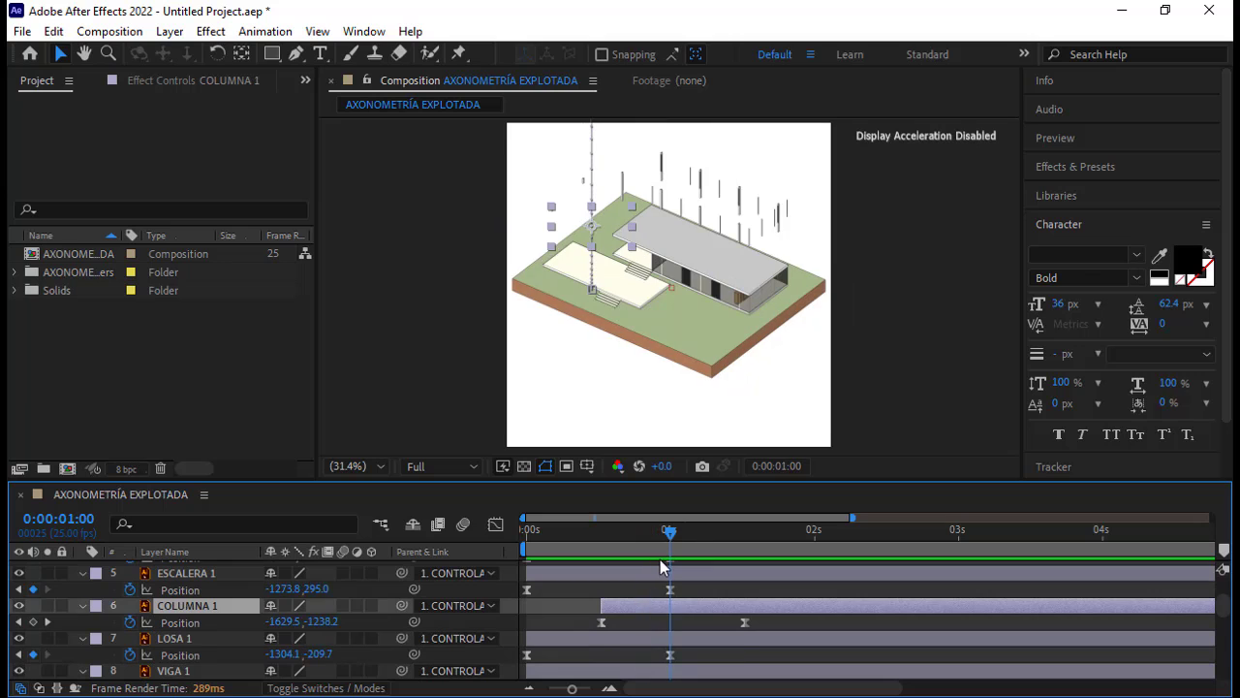
{"action": "scroll", "coordinate": [660, 567], "scroll_direction": "down", "scroll_amount": 4}
{"action": "left_click_drag", "start_coordinate": [546, 604], "coordinate": [780, 583]}
{"action": "scroll", "coordinate": [658, 581], "scroll_direction": "up", "scroll_amount": 3}
{"action": "scroll", "coordinate": [651, 590], "scroll_direction": "up", "scroll_amount": 5}
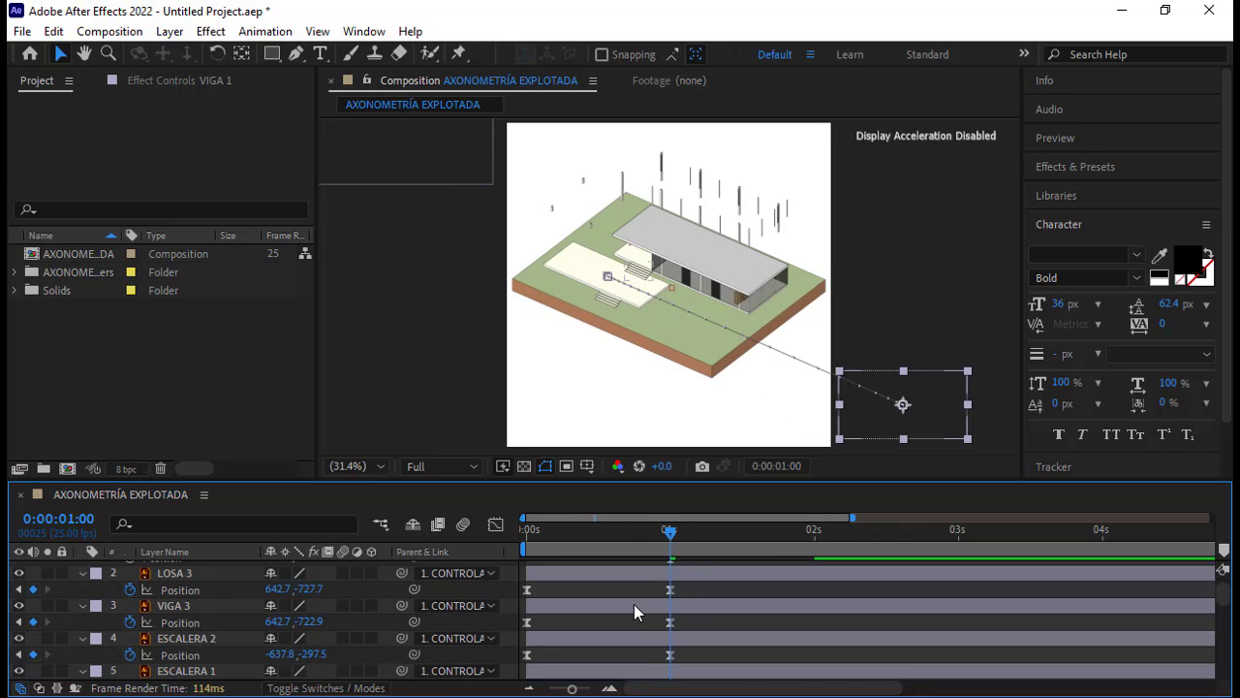
{"action": "left_click_drag", "start_coordinate": [577, 605], "coordinate": [707, 608]}
{"action": "scroll", "coordinate": [707, 609], "scroll_direction": "up", "scroll_amount": 2}
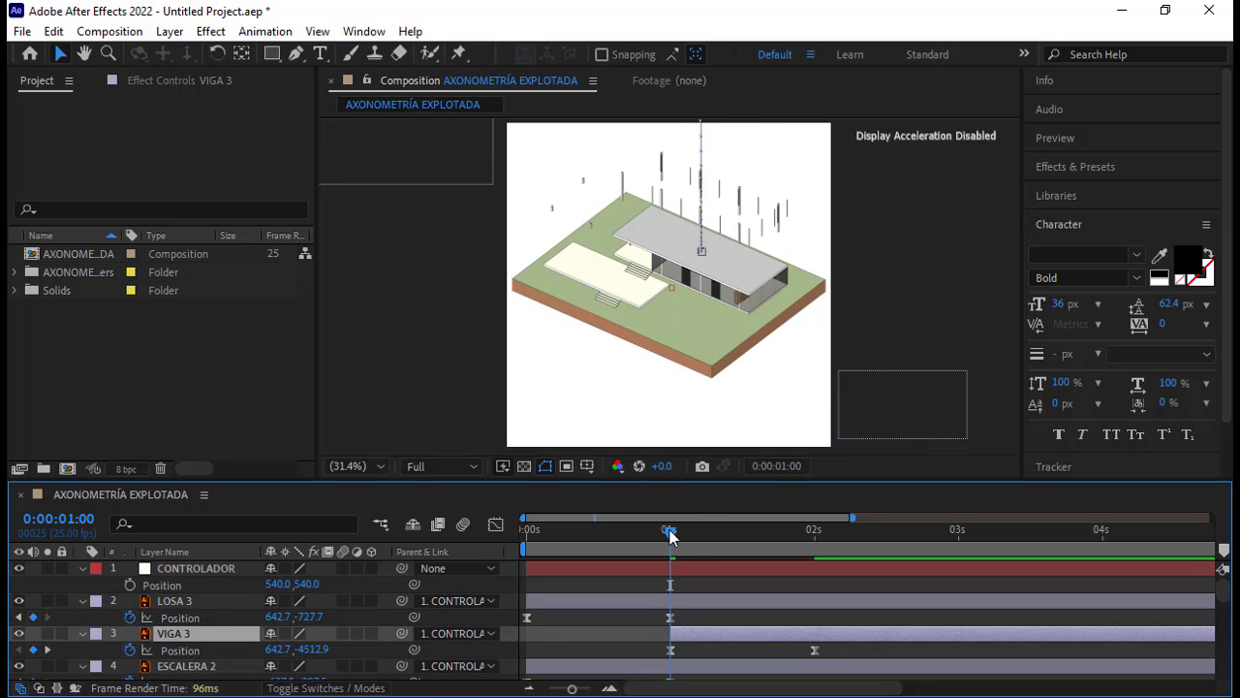
Step: Shift the LOSA 3 layer to start at 0:00:01:12
{"action": "left_click_drag", "start_coordinate": [672, 536], "coordinate": [743, 563]}
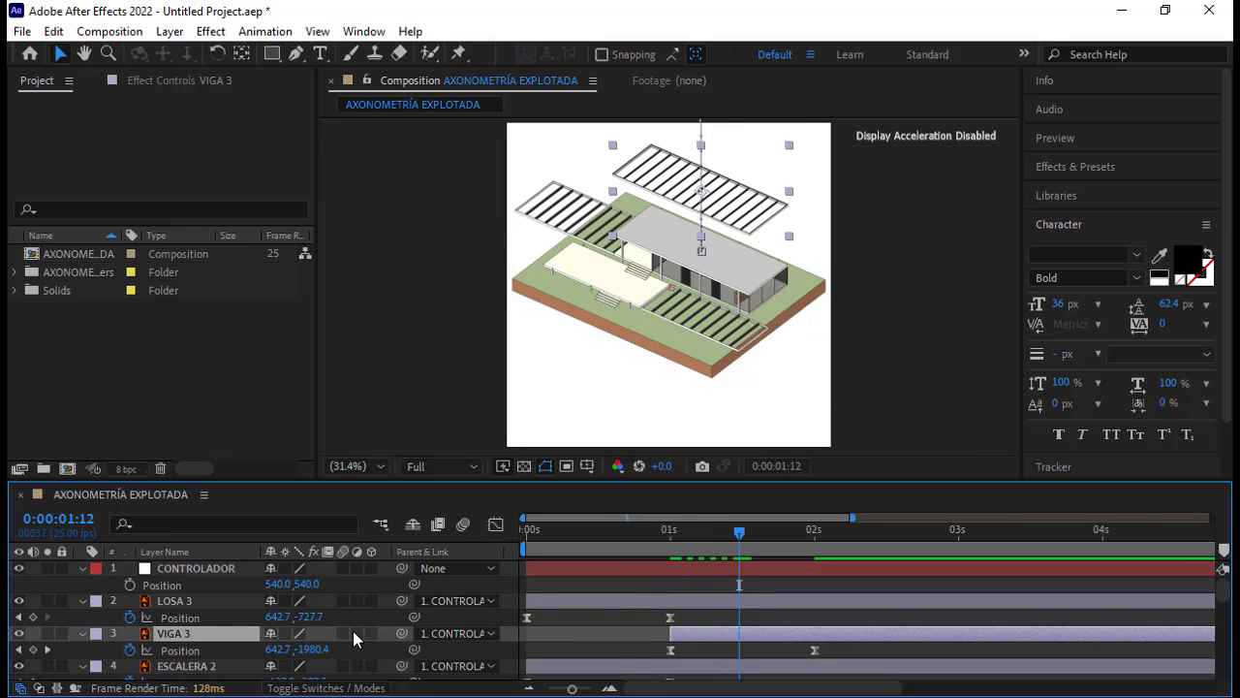
{"action": "left_click", "coordinate": [220, 601]}
{"action": "left_click_drag", "start_coordinate": [589, 603], "coordinate": [792, 613]}
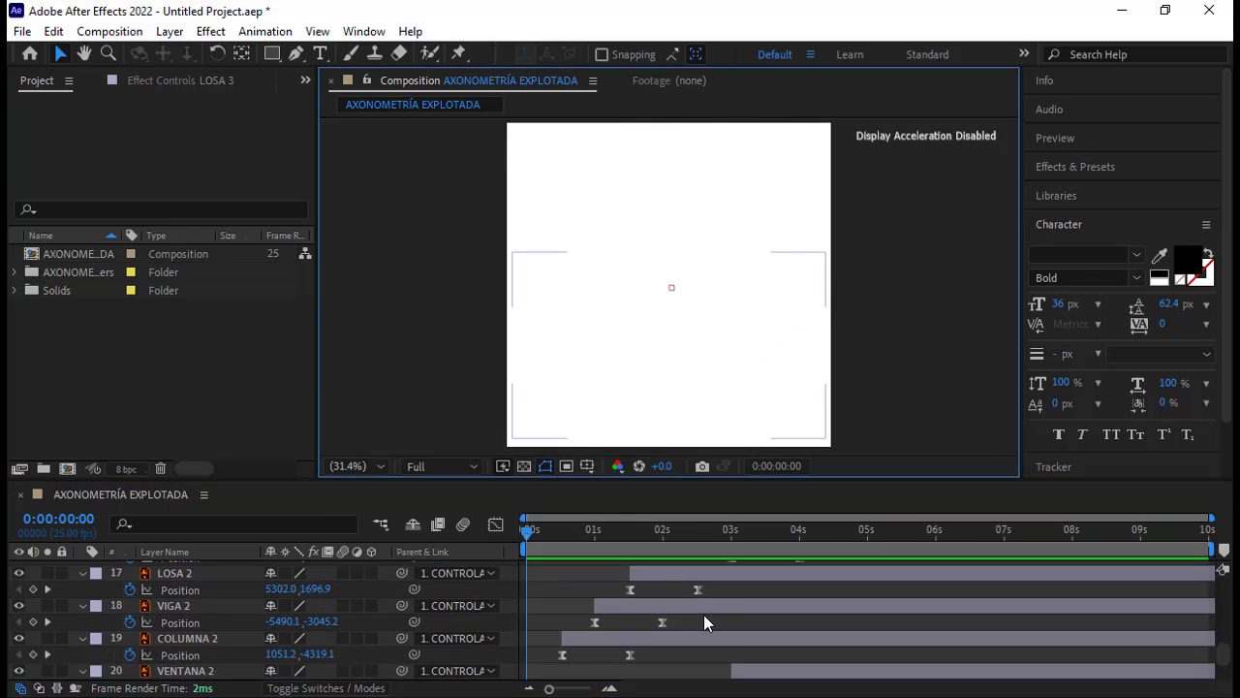
Step: Review the staggered layers in the timeline and preview the full assembly animation from the first frame
{"action": "scroll", "coordinate": [704, 615], "scroll_direction": "up", "scroll_amount": 8}
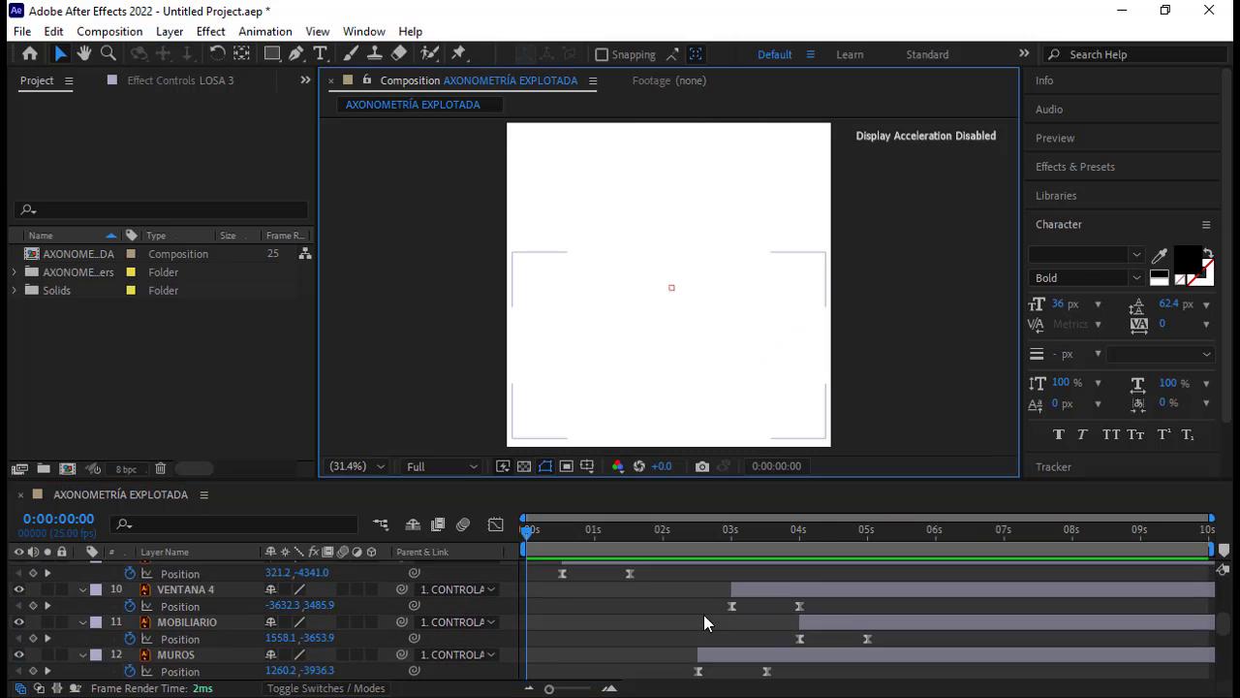
{"action": "scroll", "coordinate": [703, 623], "scroll_direction": "up", "scroll_amount": 8}
{"action": "key", "text": "space"}
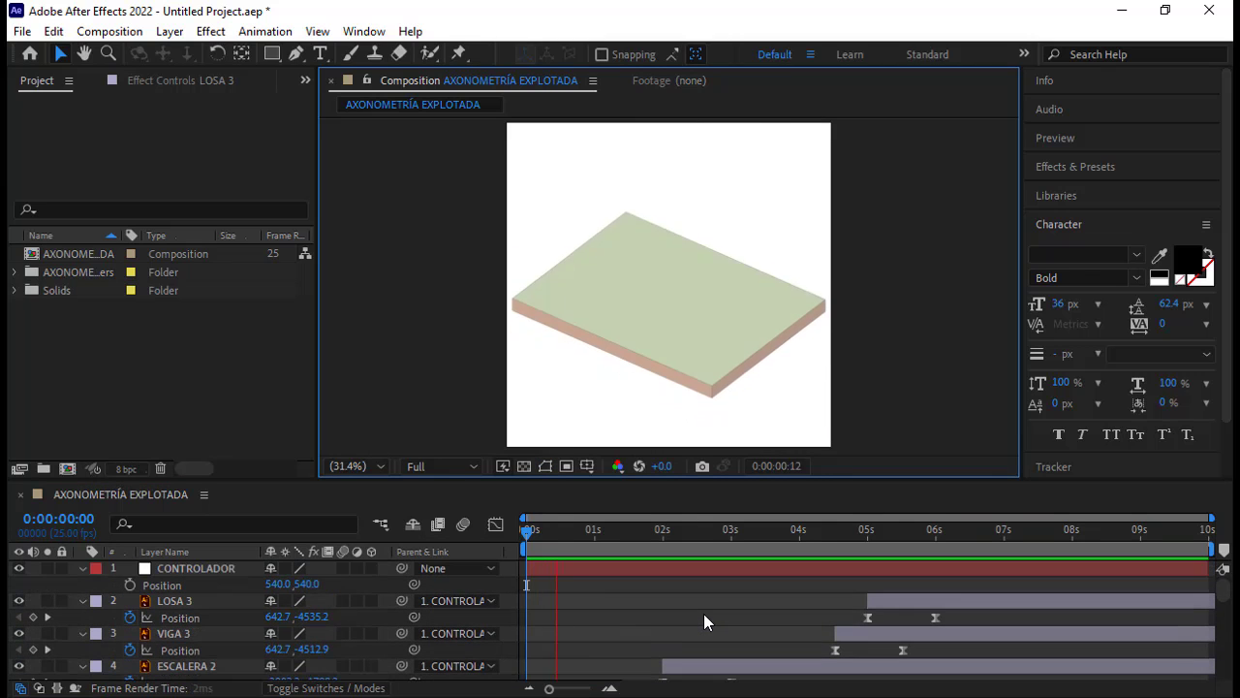